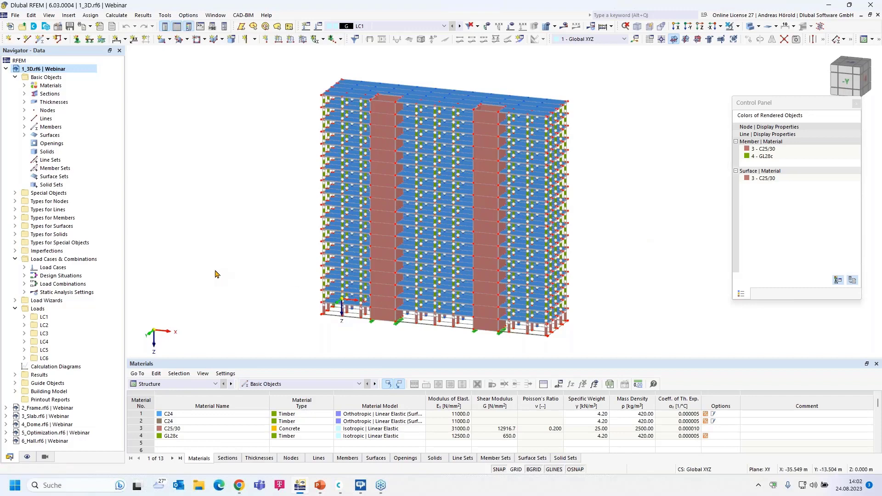
- Isolate the surfaces with the 2 - Uniform 200.0 mm thickness using the generated visibilities by thickness
{"action": "left_click", "coordinate": [45, 457]}
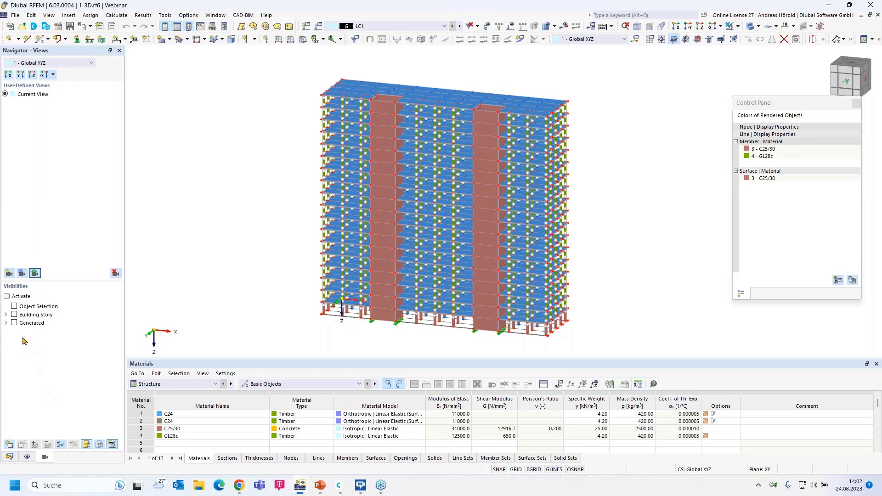
{"action": "left_click", "coordinate": [6, 324]}
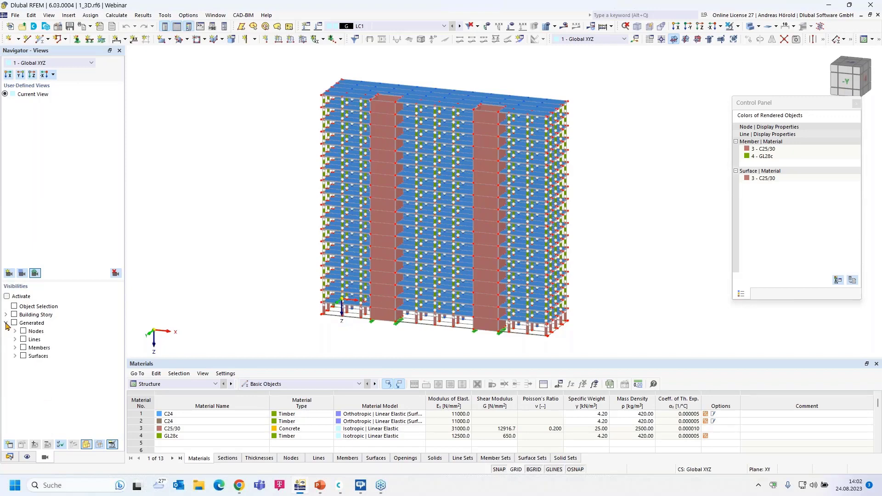
{"action": "left_click", "coordinate": [15, 356]}
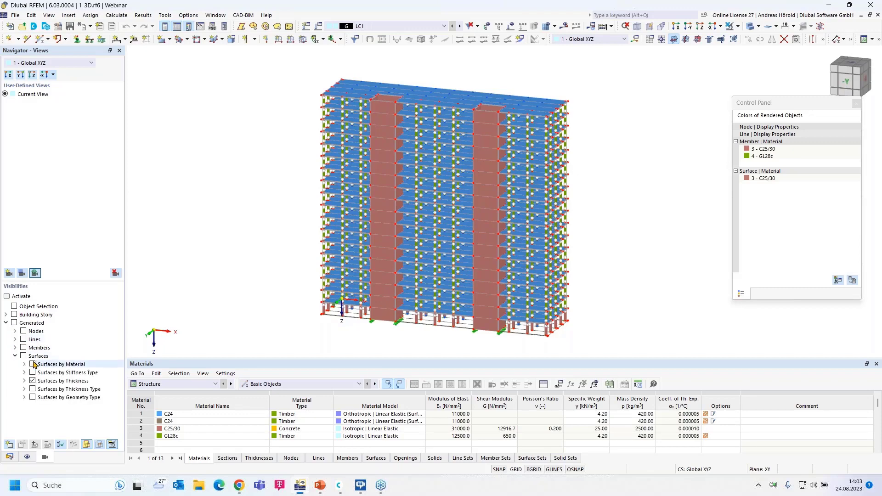
{"action": "left_click", "coordinate": [25, 381]}
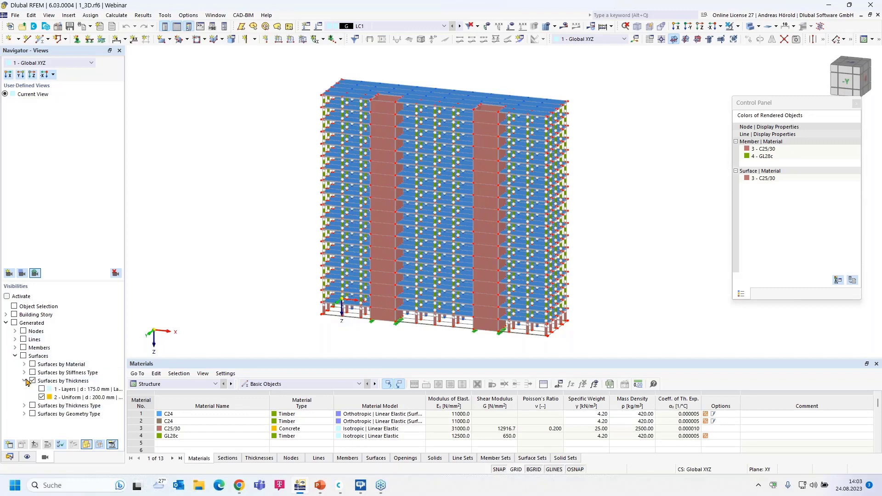
{"action": "left_click", "coordinate": [42, 397]}
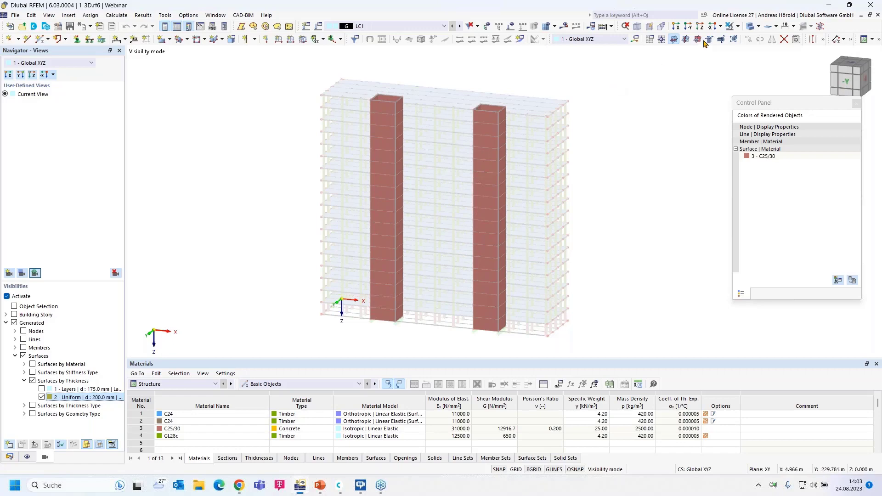
- Reverse the visibility to show everything except the concrete core walls, and restore the previous visibility
{"action": "left_click", "coordinate": [738, 27]}
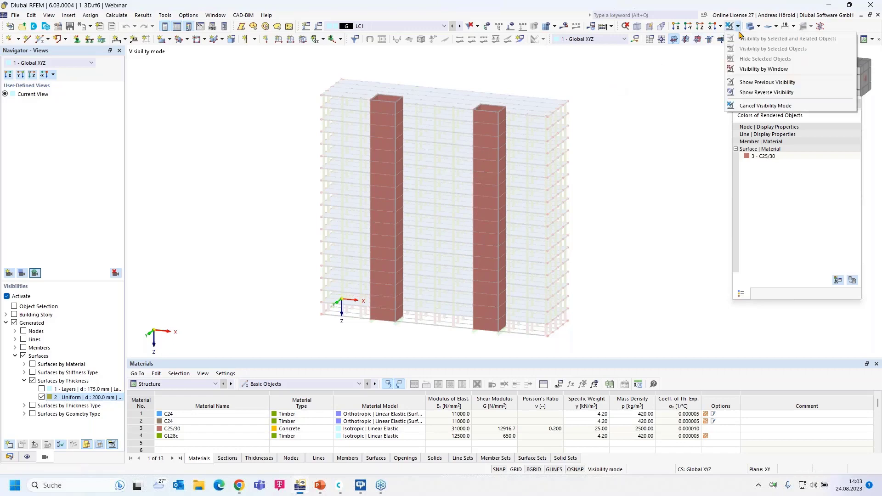
{"action": "left_click", "coordinate": [772, 92]}
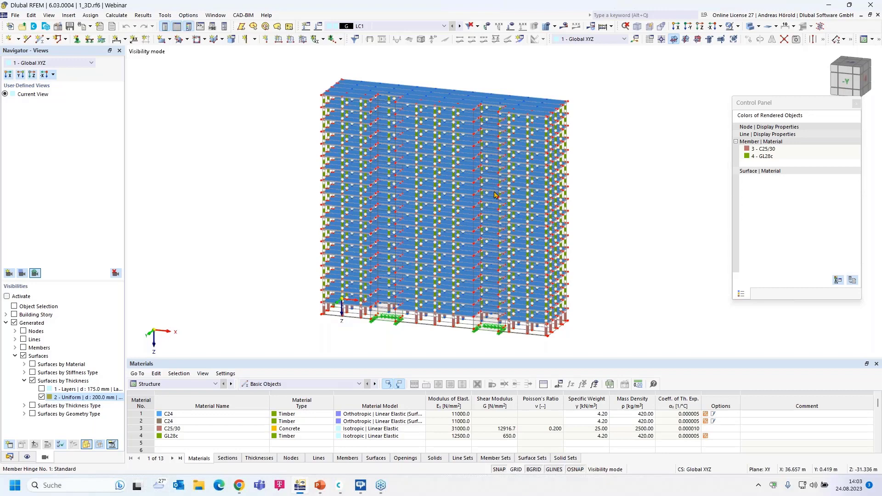
{"action": "left_click", "coordinate": [737, 27]}
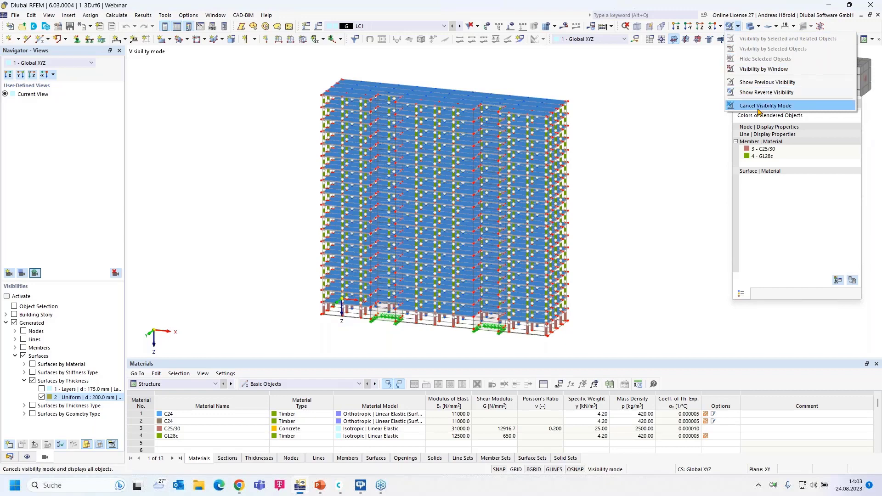
{"action": "left_click", "coordinate": [758, 84]}
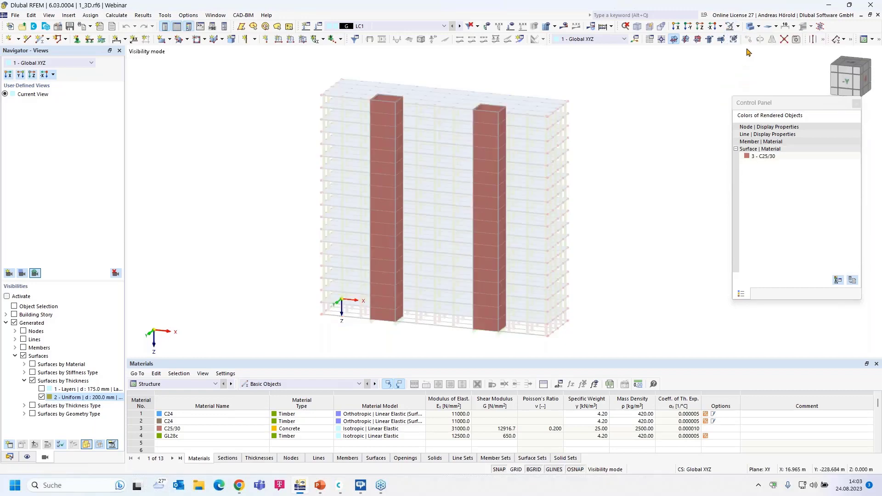
- Cancel the visibility mode to display the whole building model
{"action": "left_click", "coordinate": [758, 26]}
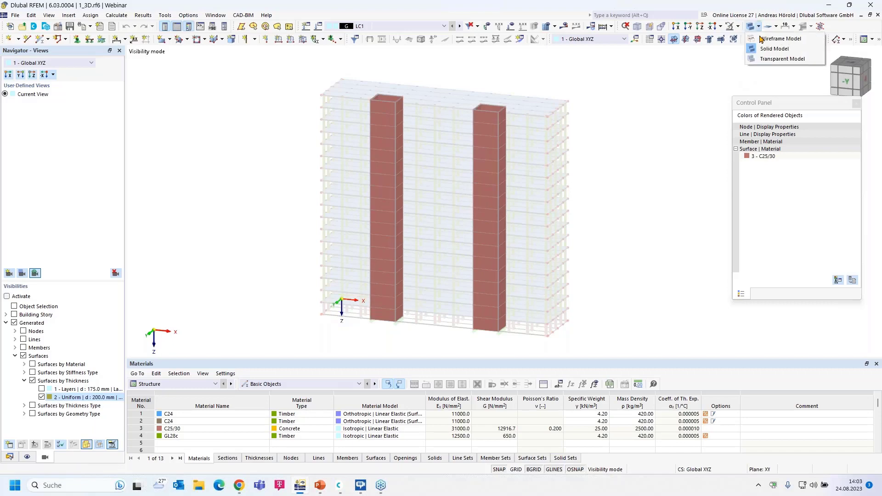
{"action": "left_click", "coordinate": [738, 26]}
{"action": "left_click", "coordinate": [738, 26]}
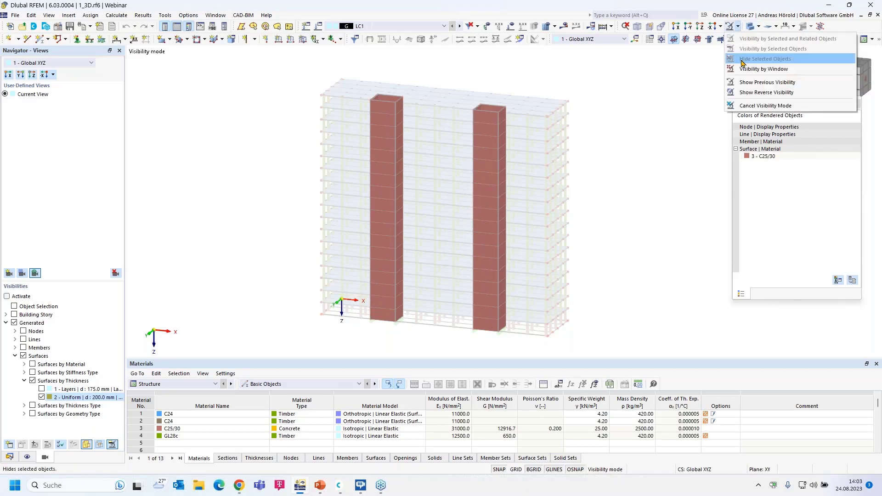
{"action": "left_click", "coordinate": [762, 104]}
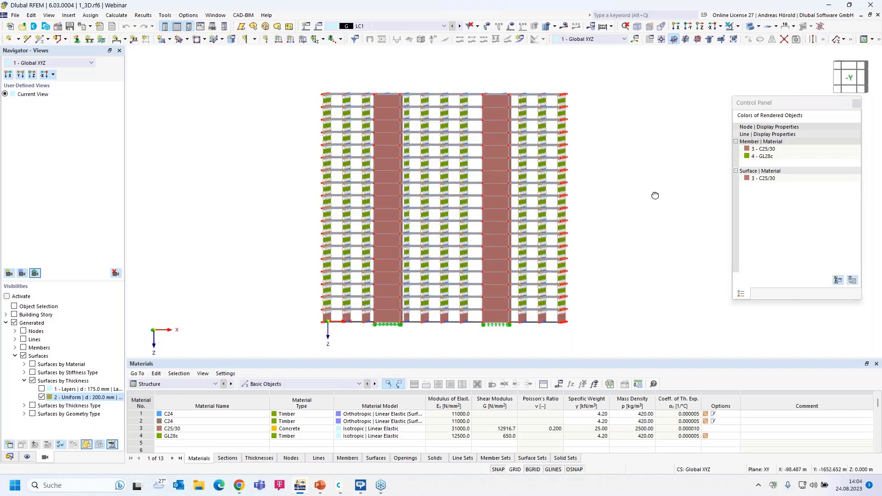
- Isolate the building's top two storeys with their related objects in front view, and reverse the visibility
{"action": "left_click_drag", "start_coordinate": [581, 74], "coordinate": [292, 117]}
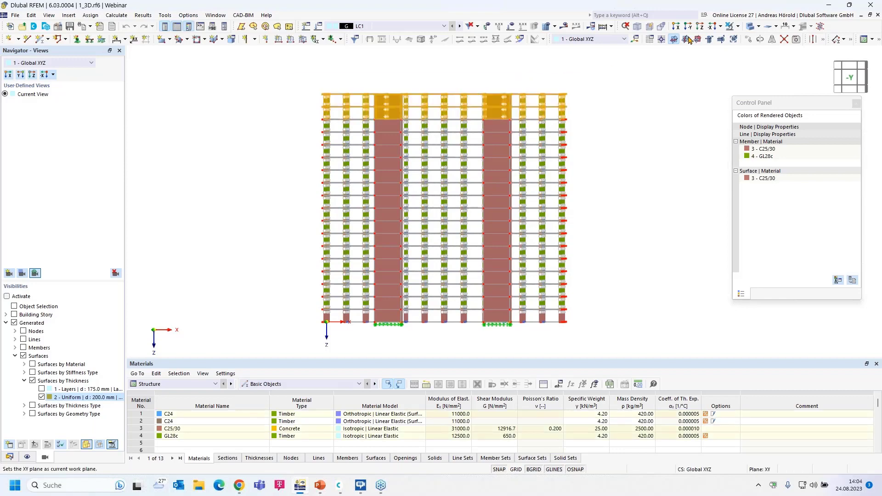
{"action": "left_click", "coordinate": [737, 27]}
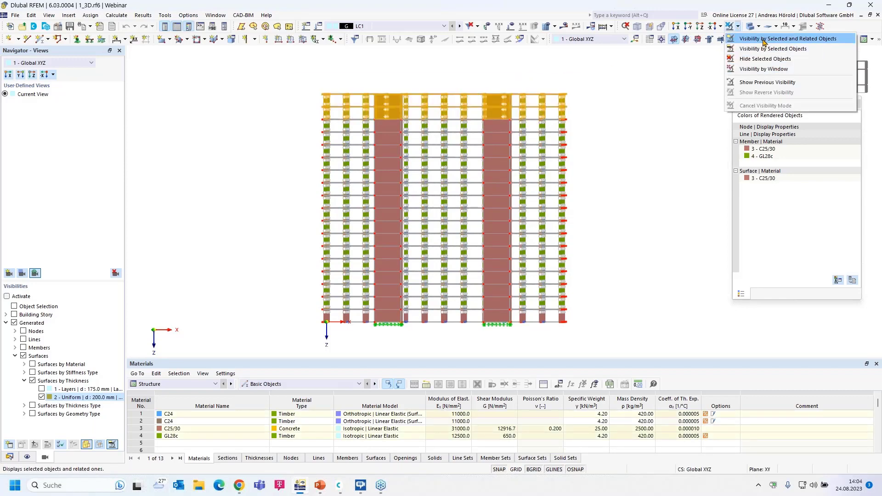
{"action": "left_click", "coordinate": [763, 39]}
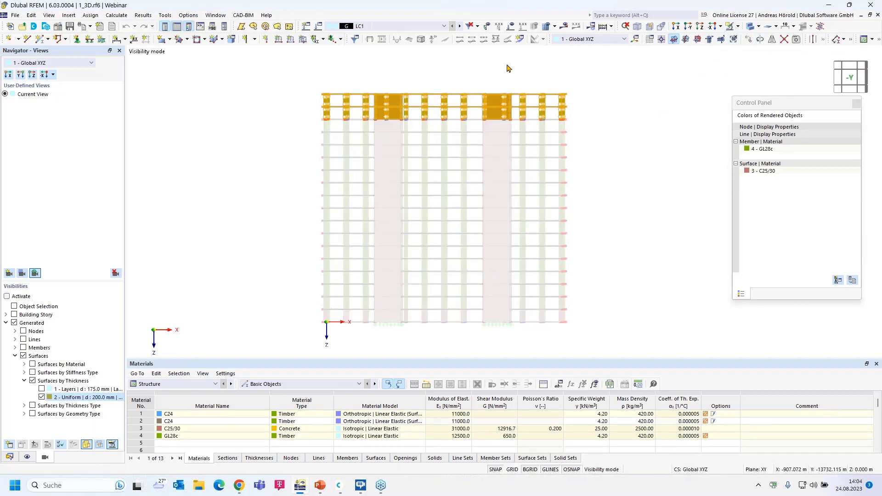
{"action": "left_click", "coordinate": [738, 26]}
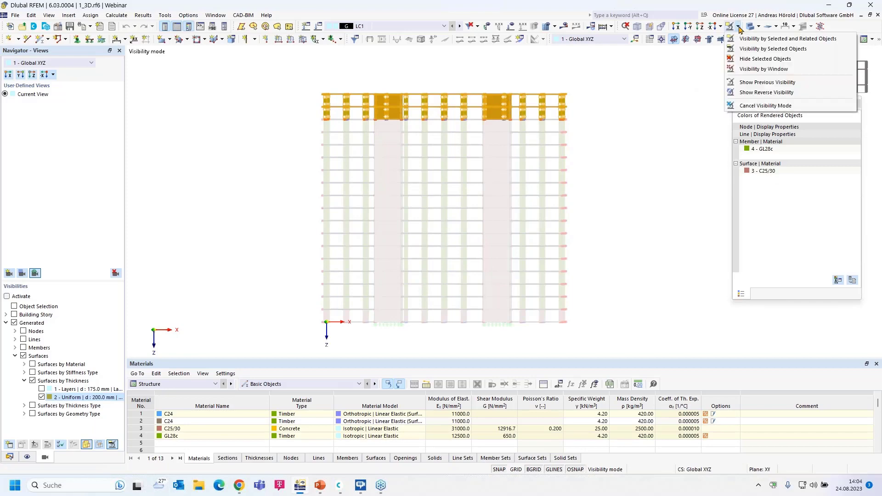
{"action": "left_click", "coordinate": [759, 93]}
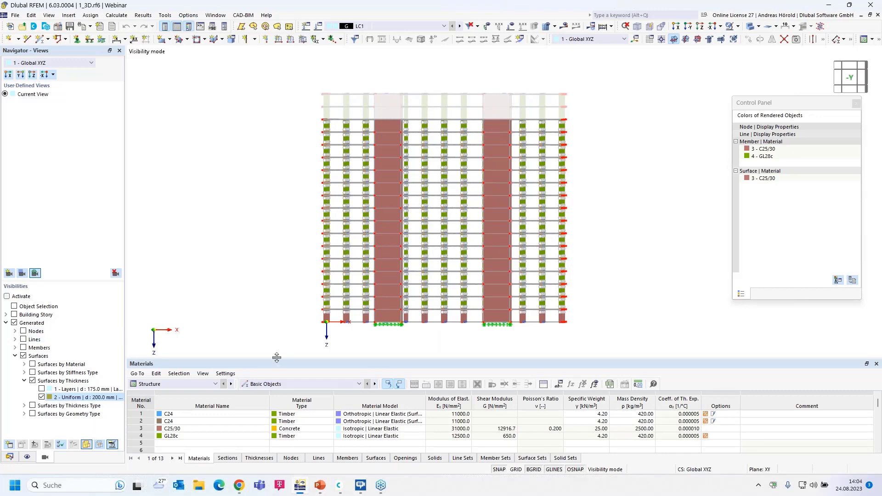
- Try to start TeamViewer Quick Support and dismiss its dialog
{"action": "left_click", "coordinate": [267, 18]}
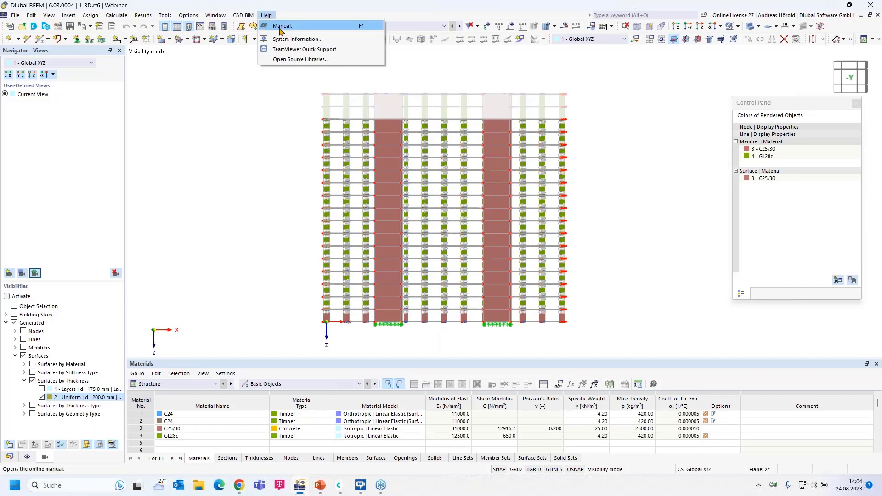
{"action": "left_click", "coordinate": [336, 51]}
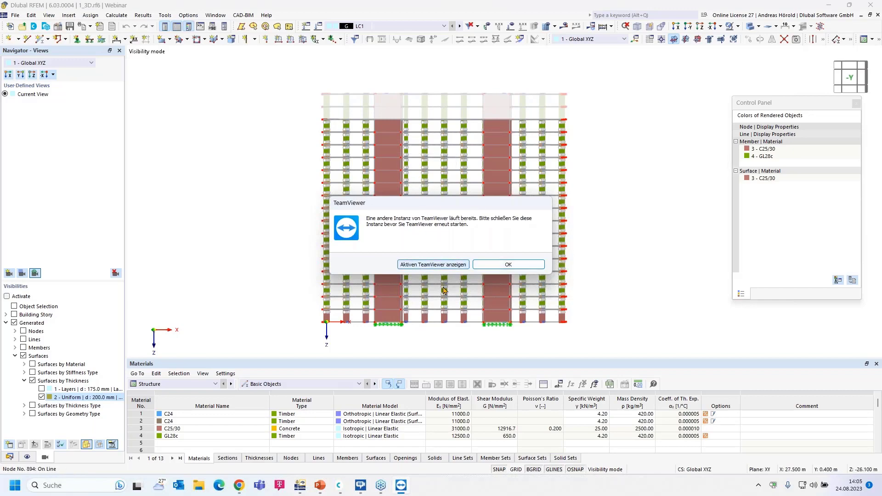
{"action": "left_click", "coordinate": [507, 264]}
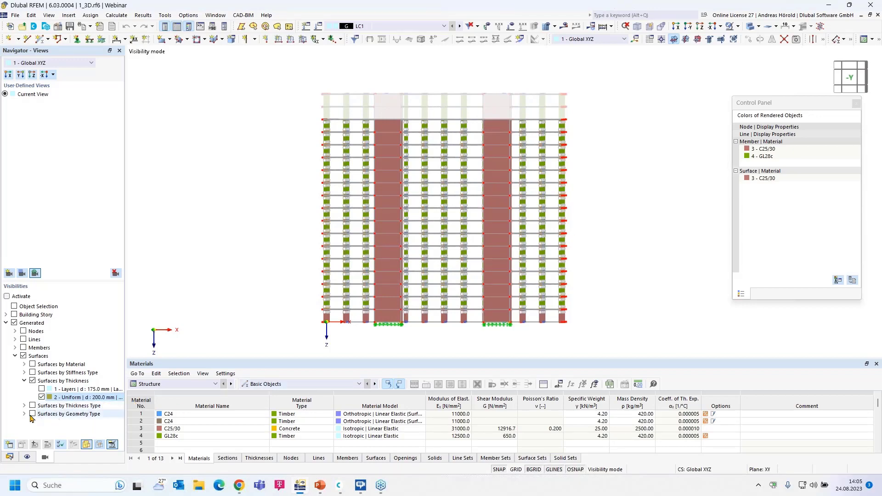
- Collapse the 1_3D.rf6 model in the data navigator and switch to the 2_Frame.rf6 model
{"action": "left_click", "coordinate": [10, 457]}
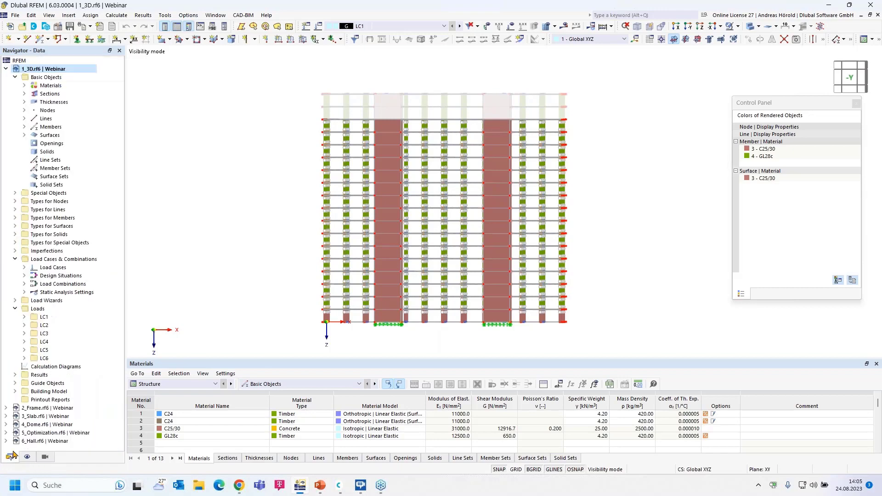
{"action": "left_click", "coordinate": [6, 70]}
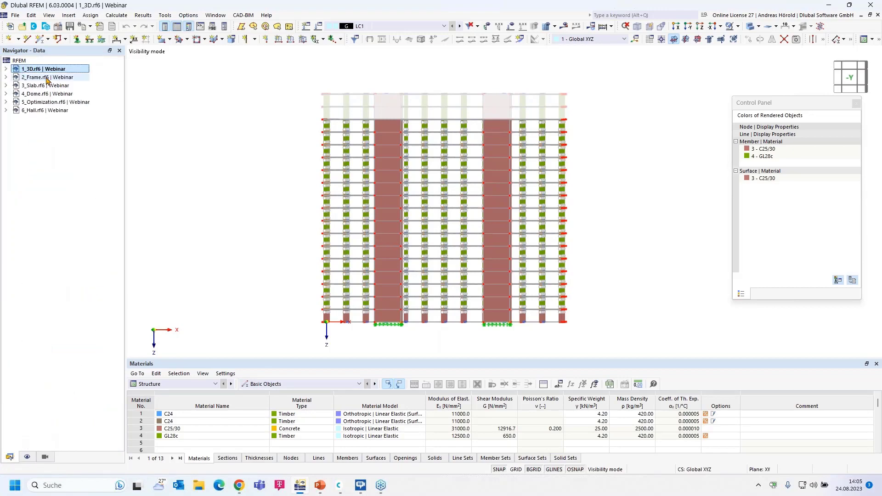
{"action": "left_click", "coordinate": [48, 78]}
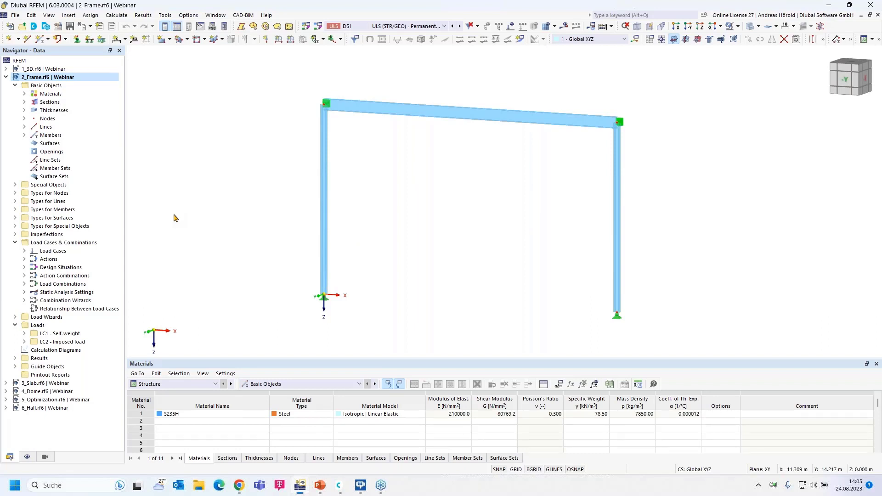
- Generate surfaces from the frame's upper beam member and undo the conversion
{"action": "scroll", "coordinate": [469, 149], "scroll_direction": "up", "scroll_amount": 2}
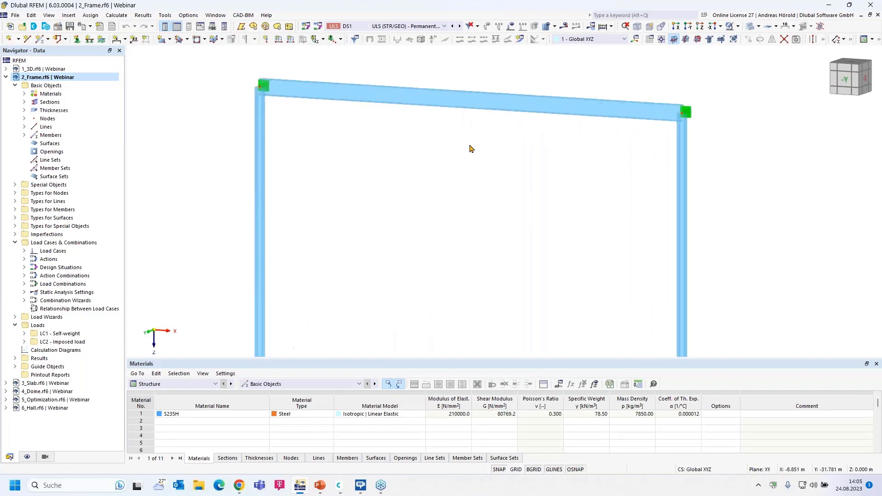
{"action": "scroll", "coordinate": [469, 149], "scroll_direction": "up", "scroll_amount": 2}
{"action": "middle_click_drag", "start_coordinate": [466, 162], "coordinate": [471, 204]}
{"action": "scroll", "coordinate": [473, 207], "scroll_direction": "down", "scroll_amount": 1}
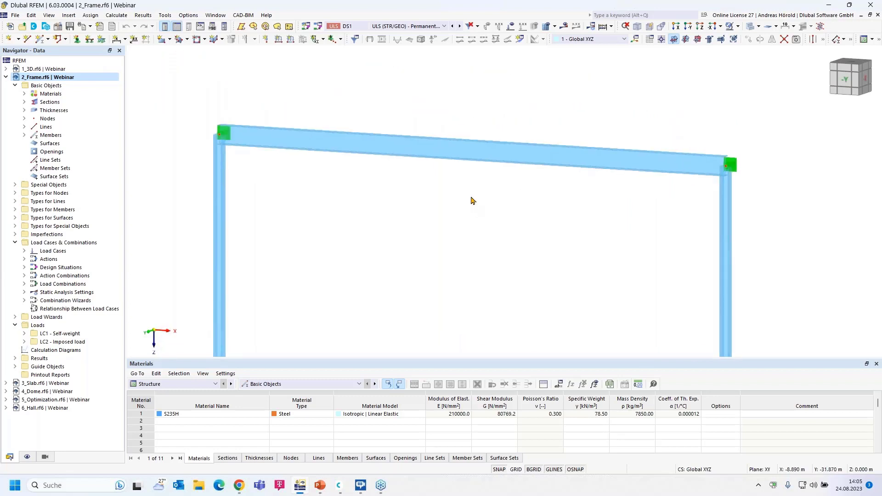
{"action": "right_click", "coordinate": [444, 158]}
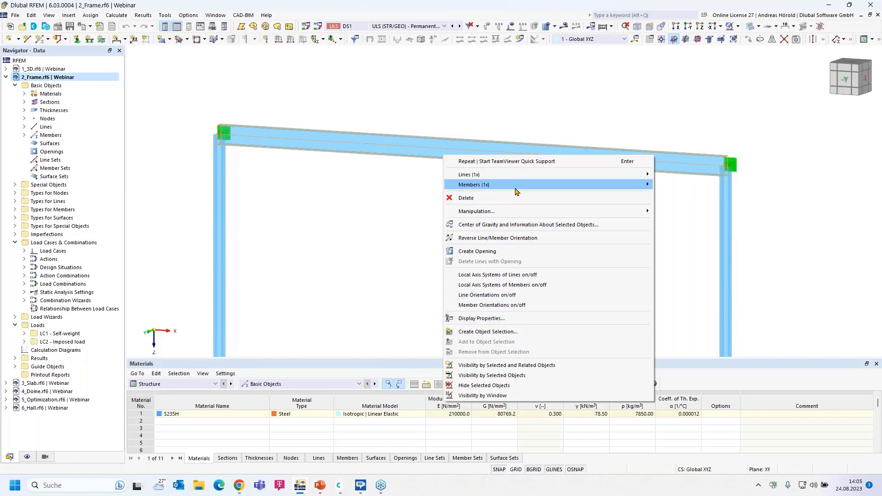
{"action": "mouse_move", "coordinate": [515, 189]}
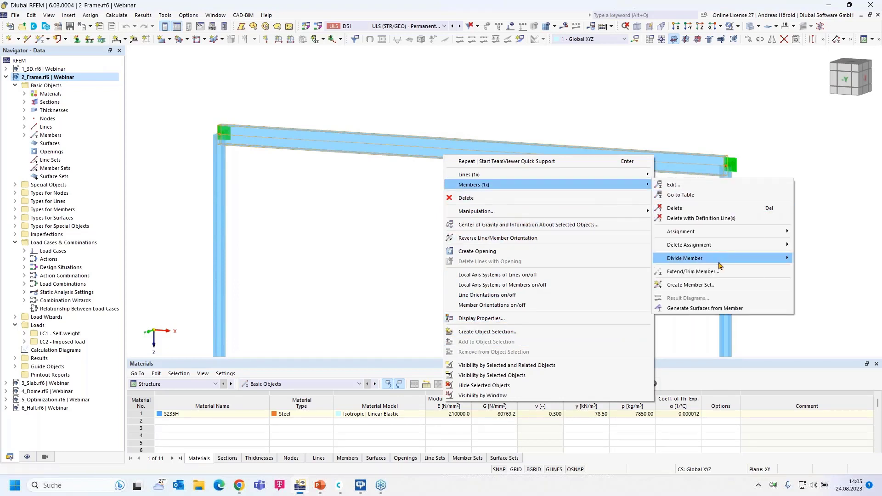
{"action": "mouse_move", "coordinate": [723, 260]}
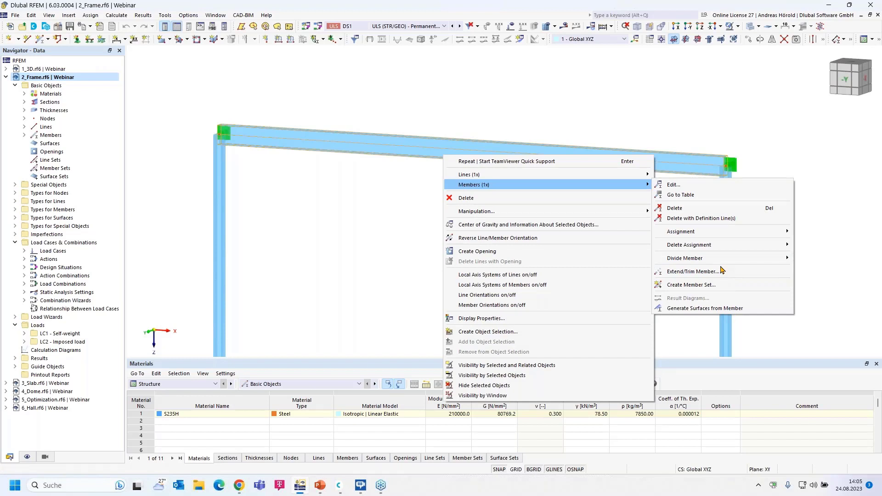
{"action": "left_click", "coordinate": [746, 309]}
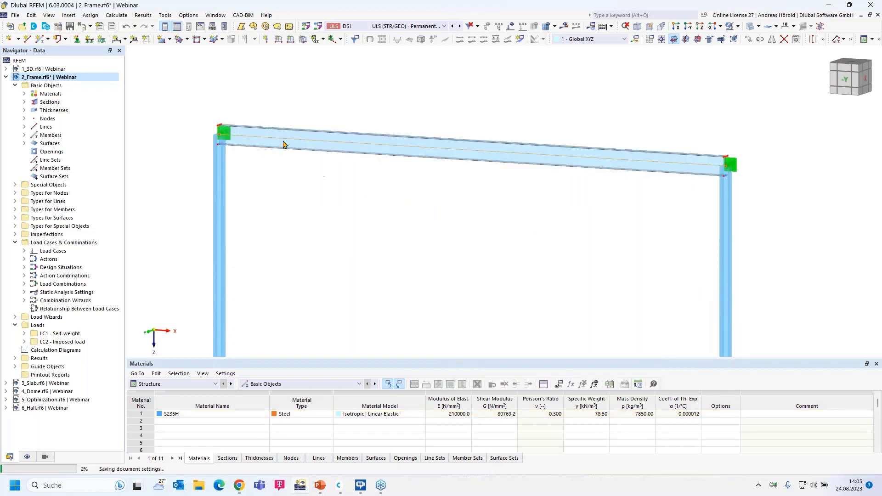
{"action": "left_click", "coordinate": [130, 29]}
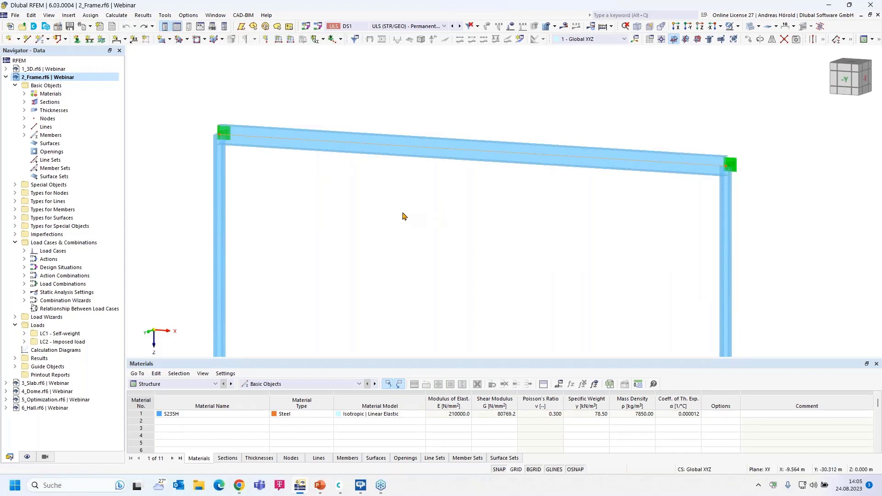
- Edit the frame's upper beam and set its member type to Surface Model
{"action": "right_click", "coordinate": [393, 153]}
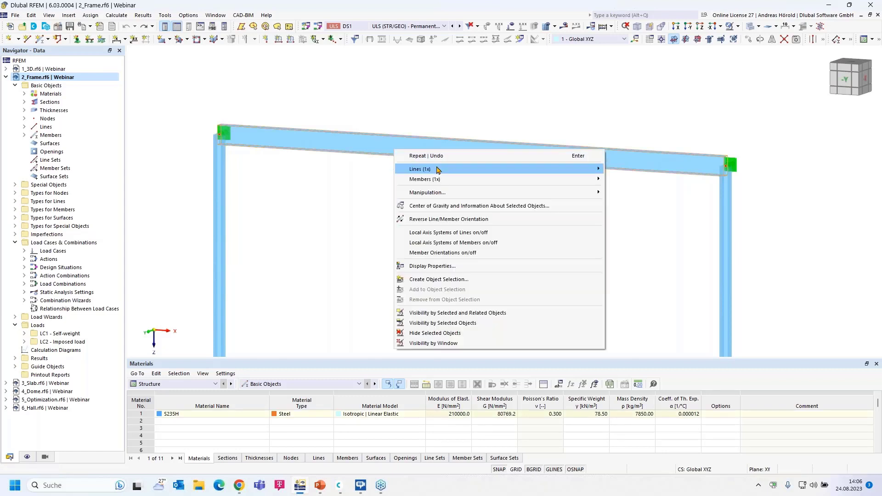
{"action": "mouse_move", "coordinate": [441, 180]}
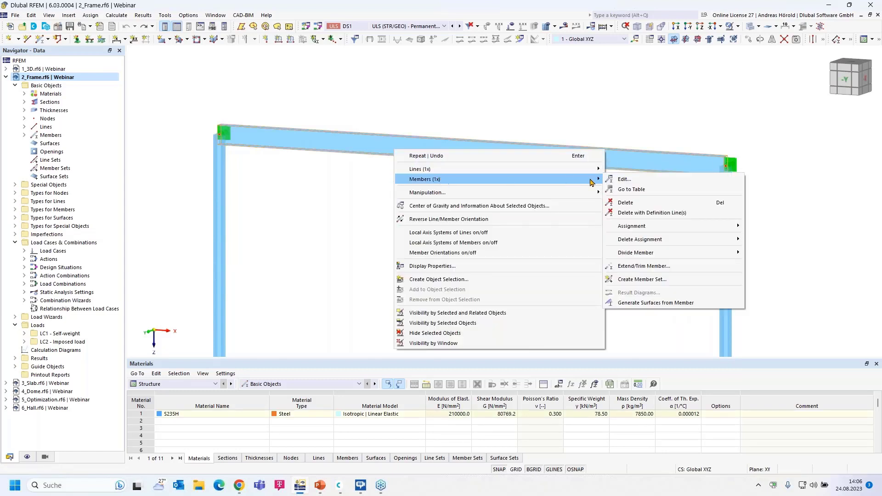
{"action": "left_click", "coordinate": [624, 179]}
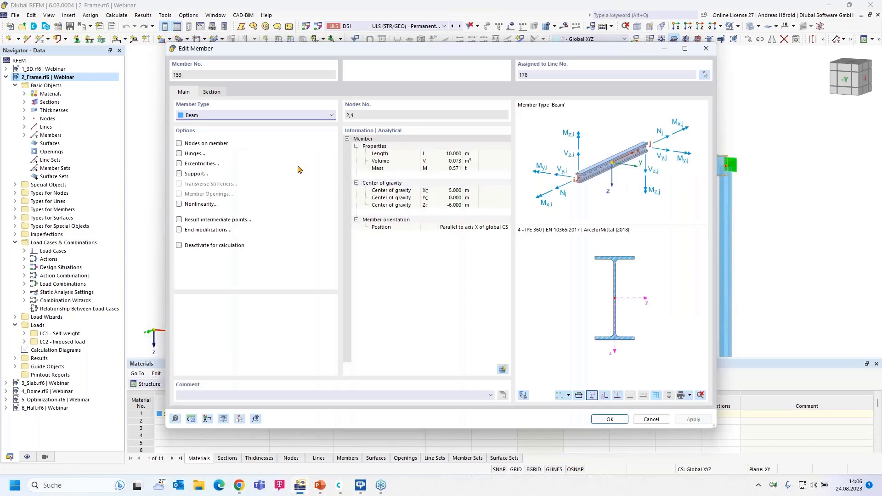
{"action": "left_click", "coordinate": [280, 116]}
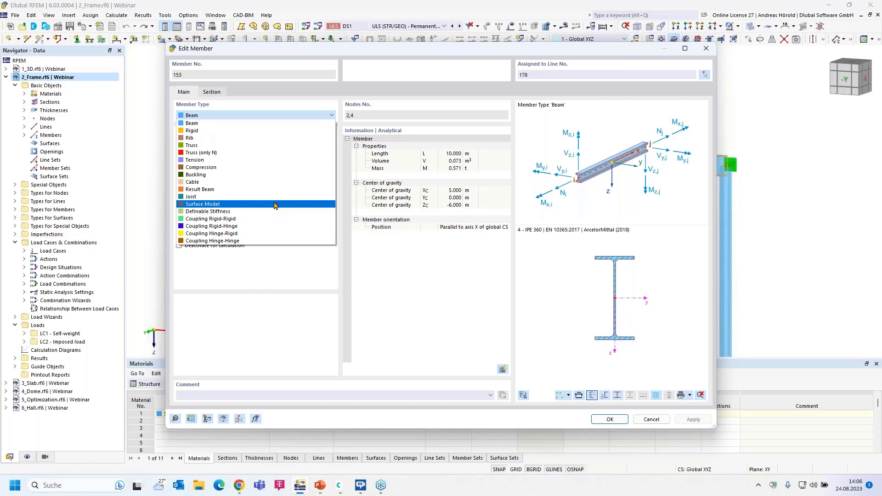
{"action": "left_click", "coordinate": [275, 205]}
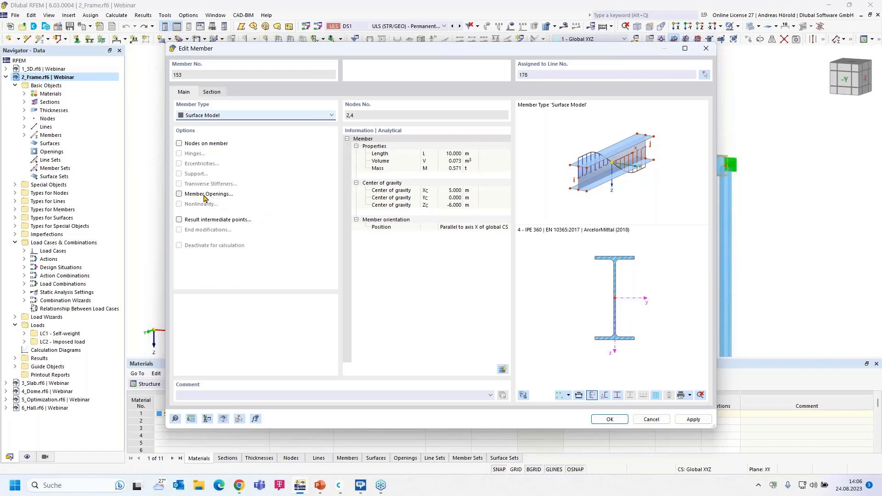
- Enable member openings for the beam and create a new member openings definition with a Rectangle Opening
{"action": "left_click", "coordinate": [180, 194]}
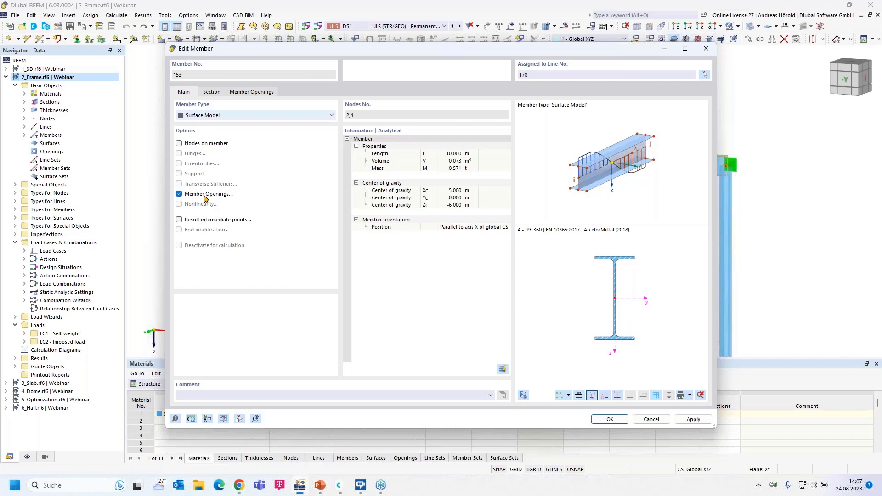
{"action": "left_click", "coordinate": [250, 92]}
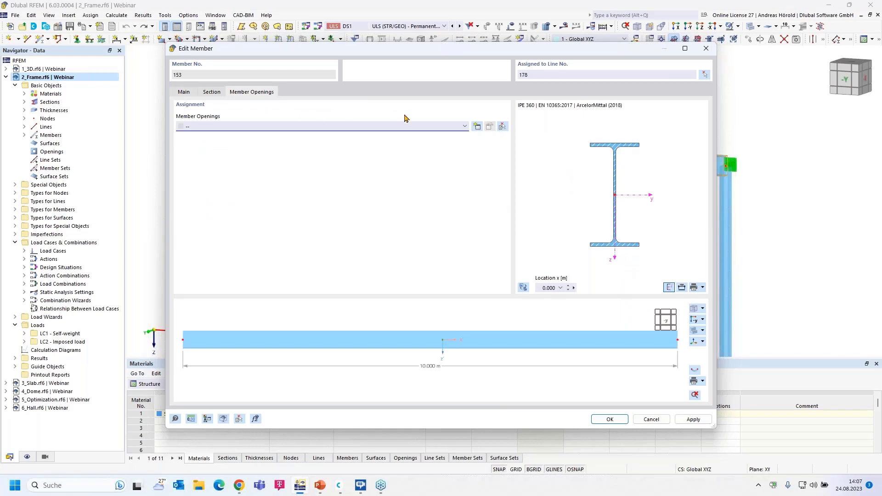
{"action": "left_click", "coordinate": [477, 128]}
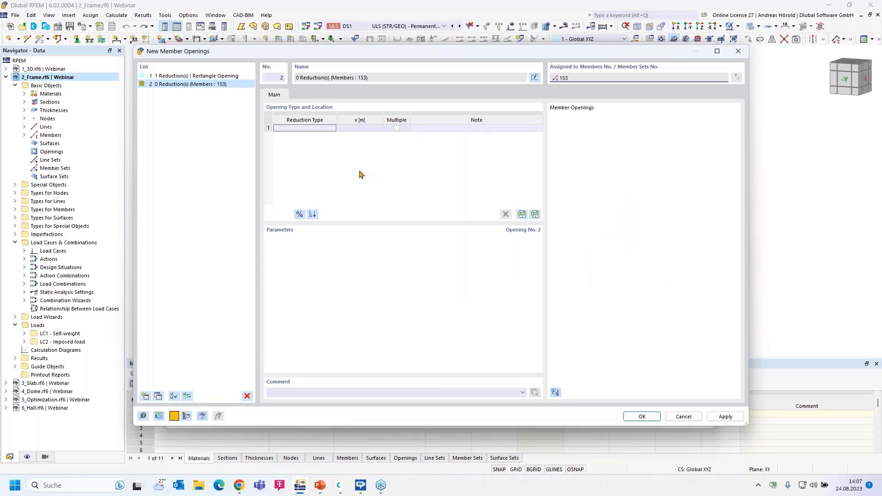
{"action": "left_click", "coordinate": [318, 128]}
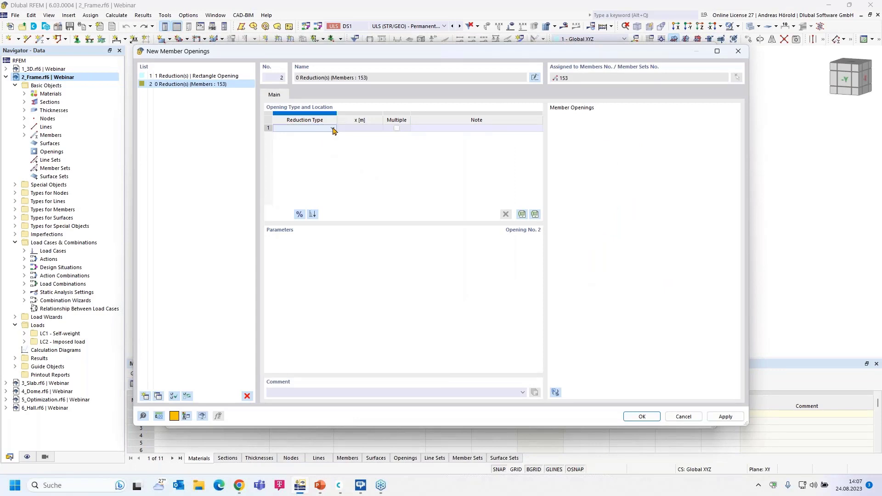
{"action": "left_click", "coordinate": [331, 129]}
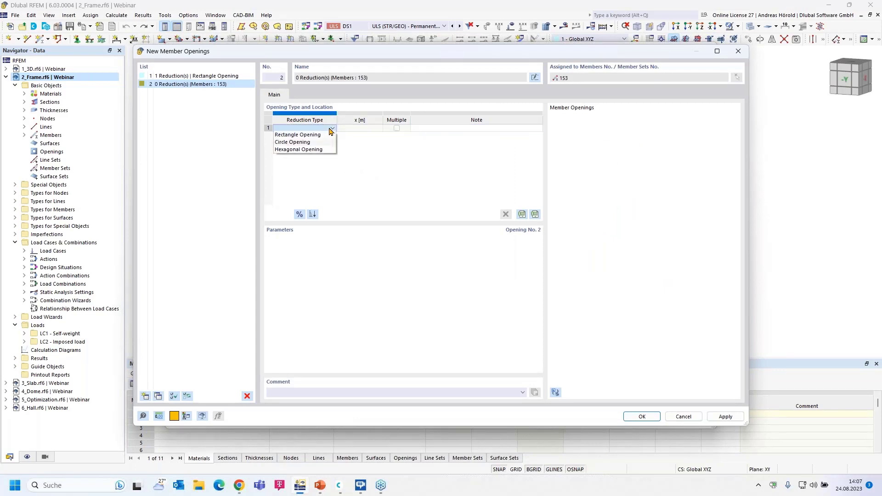
{"action": "left_click", "coordinate": [320, 135]}
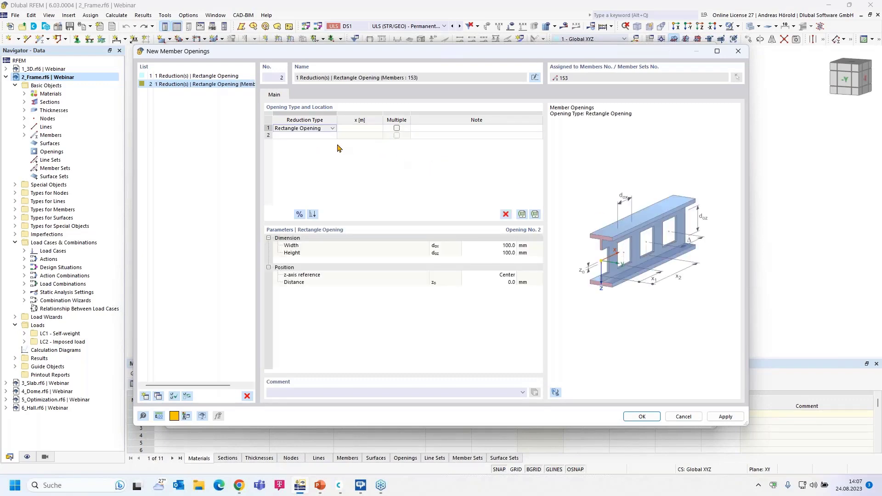
- Try the Circle Opening and Hexagonal Opening reduction types, then return to Rectangle Opening
{"action": "left_click", "coordinate": [332, 128]}
{"action": "left_click", "coordinate": [321, 142]}
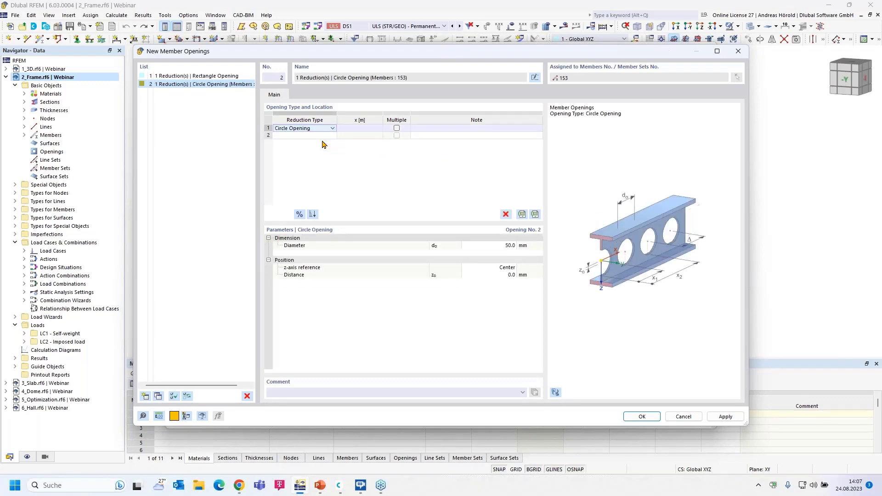
{"action": "left_click", "coordinate": [331, 128]}
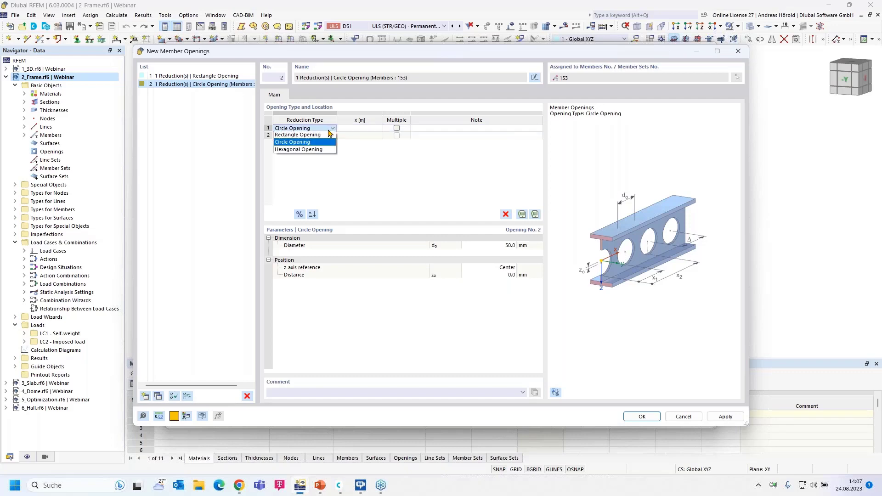
{"action": "left_click", "coordinate": [326, 150]}
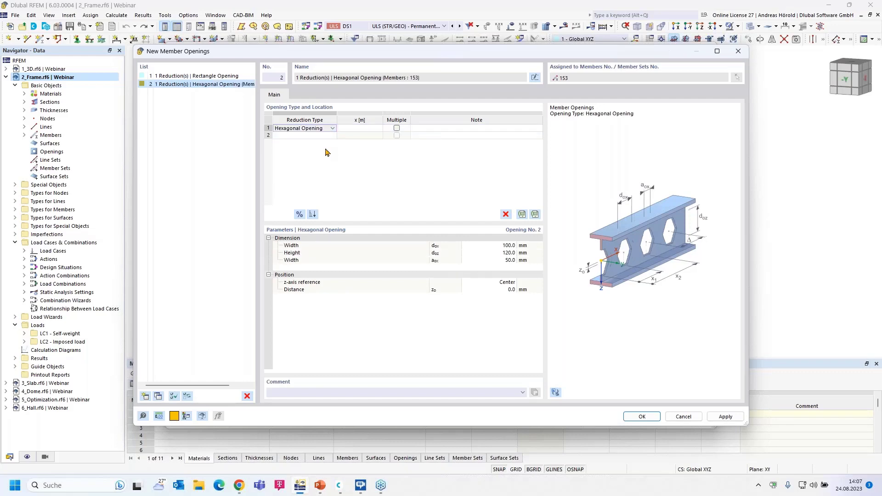
{"action": "left_click", "coordinate": [331, 129]}
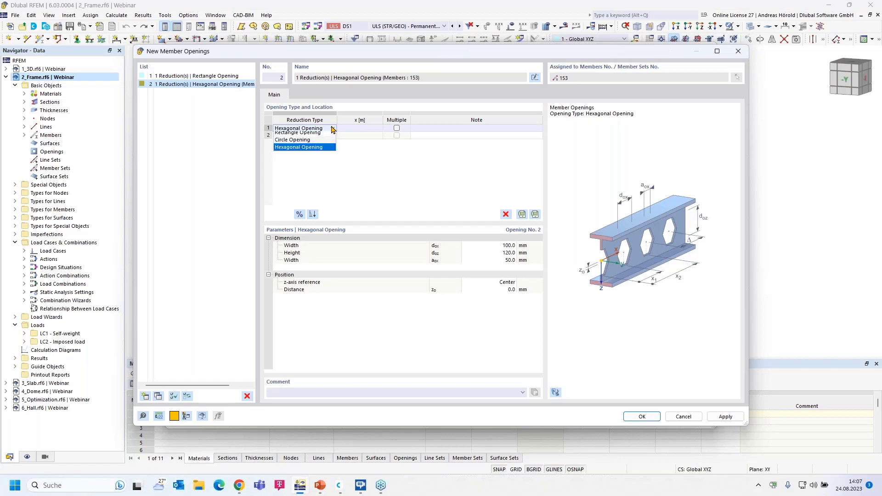
{"action": "left_click", "coordinate": [317, 135]}
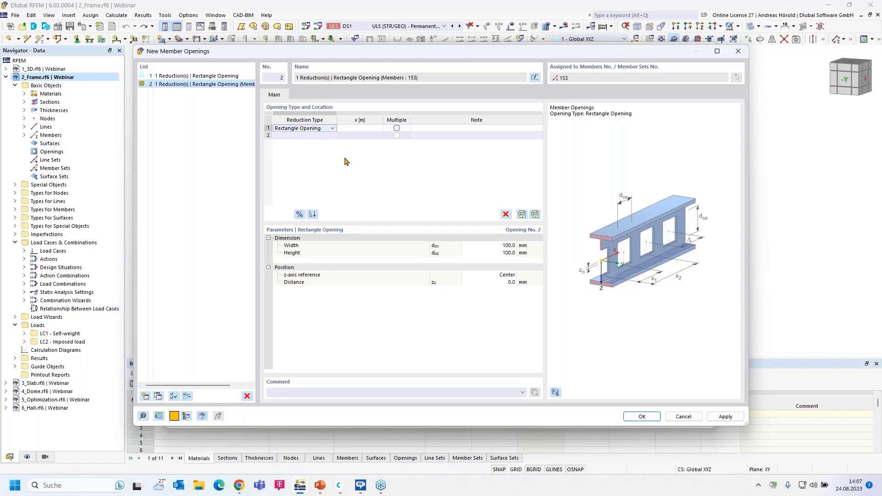
- Show the beam's 3D preview and set the rectangle opening's width and height to 200 mm
{"action": "left_click", "coordinate": [556, 393]}
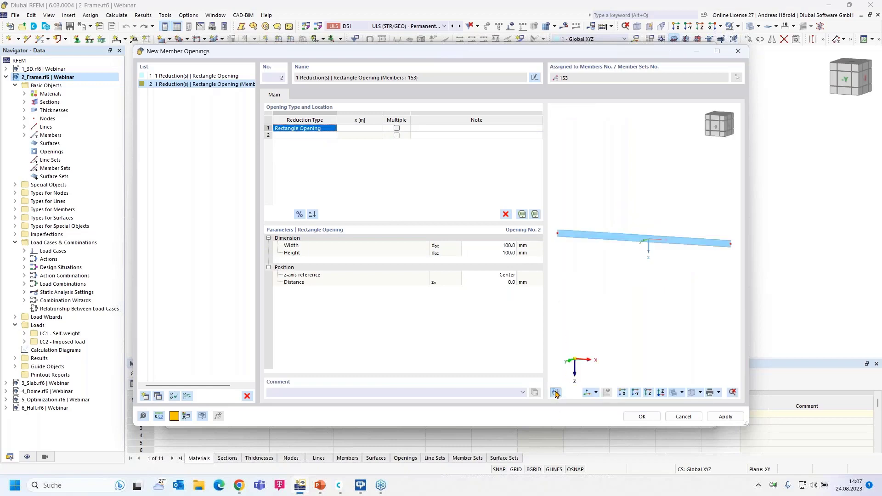
{"action": "scroll", "coordinate": [556, 240], "scroll_direction": "up", "scroll_amount": 3}
{"action": "scroll", "coordinate": [559, 242], "scroll_direction": "down", "scroll_amount": 1}
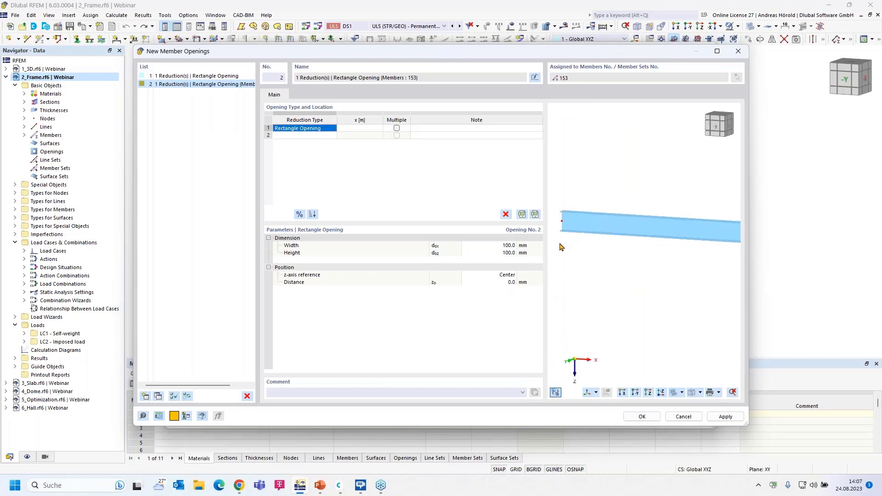
{"action": "left_click", "coordinate": [503, 245]}
{"action": "type", "text": "200"}
{"action": "left_click", "coordinate": [504, 253]}
{"action": "type", "text": "2"}
{"action": "key", "text": "Return"}
- Try a z distance of 1000 mm for the opening with the z-axis reference kept at Center
{"action": "left_click", "coordinate": [504, 282]}
{"action": "left_click", "coordinate": [503, 282]}
{"action": "type", "text": "1000"}
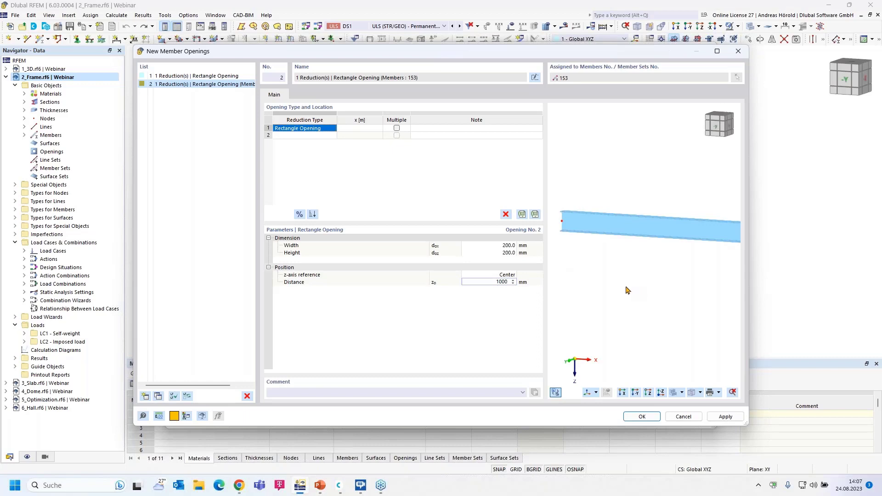
{"action": "key", "text": "Return"}
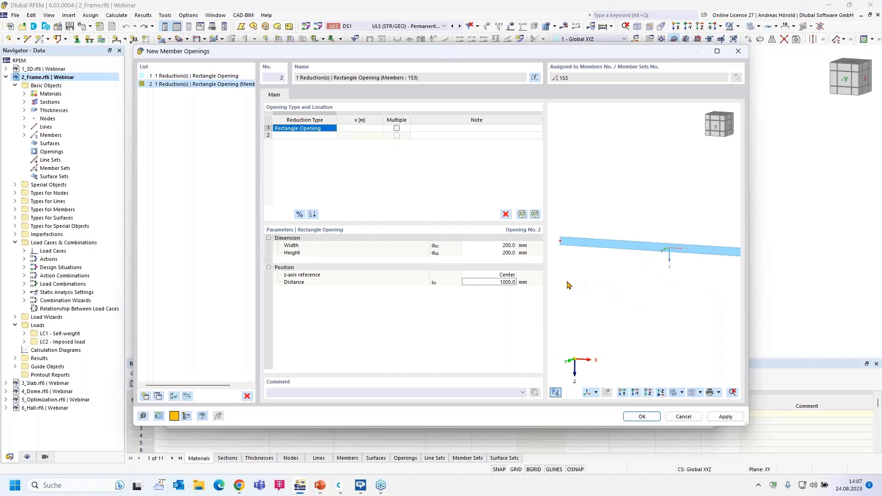
{"action": "left_click", "coordinate": [513, 275]}
{"action": "left_click", "coordinate": [513, 275]}
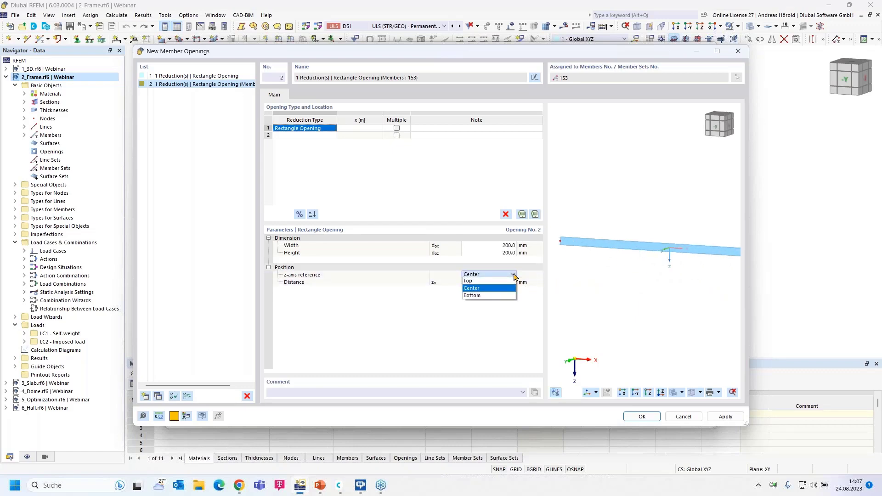
{"action": "left_click", "coordinate": [488, 292]}
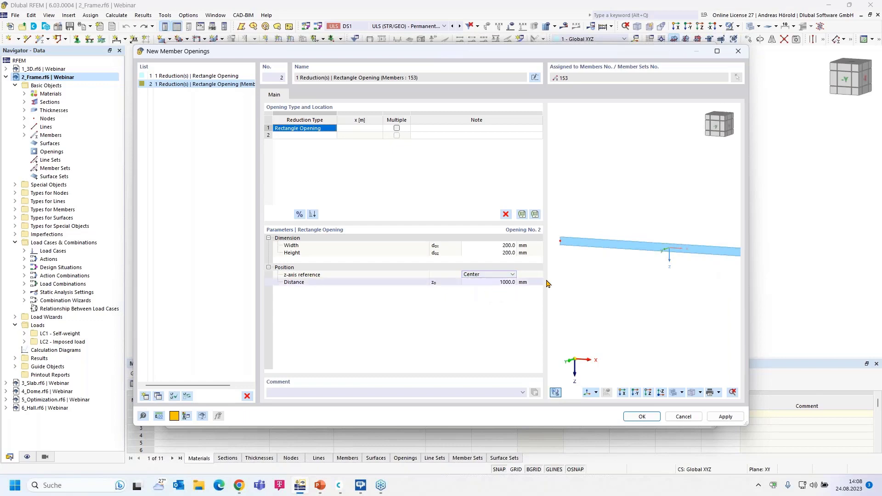
{"action": "left_click", "coordinate": [501, 282]}
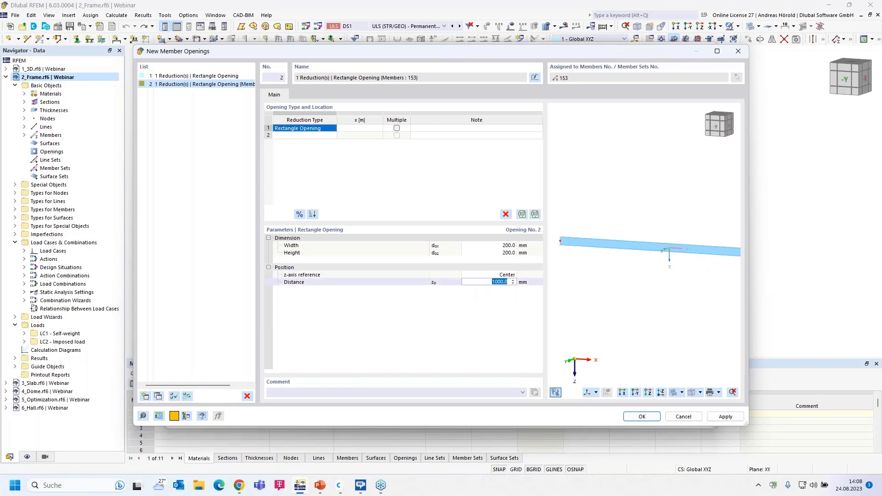
- Place the rectangle opening at x = 1 m along the beam and inspect the beam preview
{"action": "left_click", "coordinate": [366, 128]}
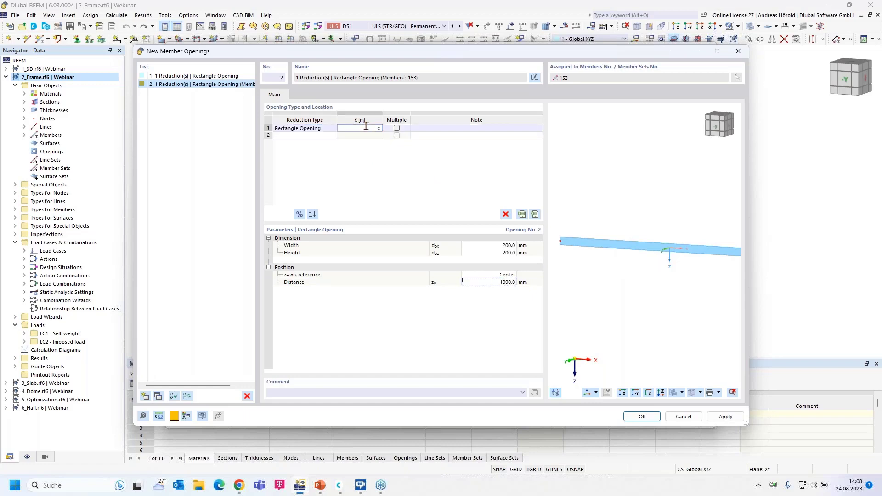
{"action": "type", "text": "1"}
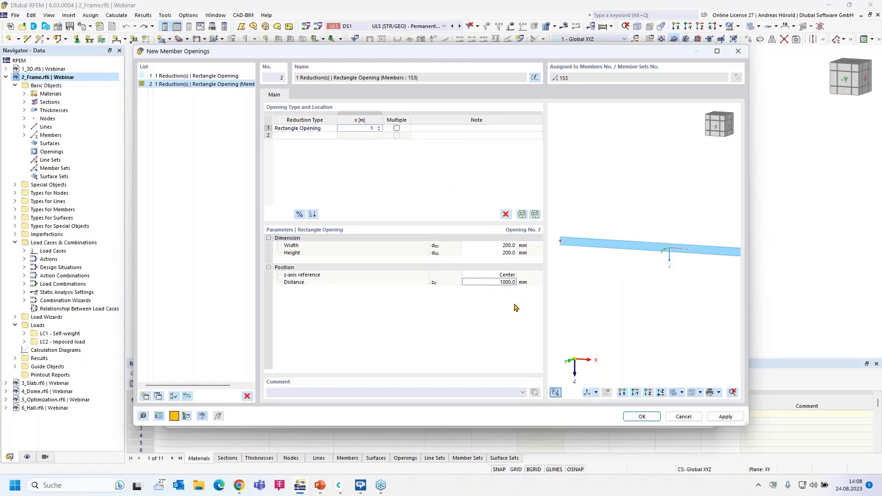
{"action": "left_click", "coordinate": [491, 282]}
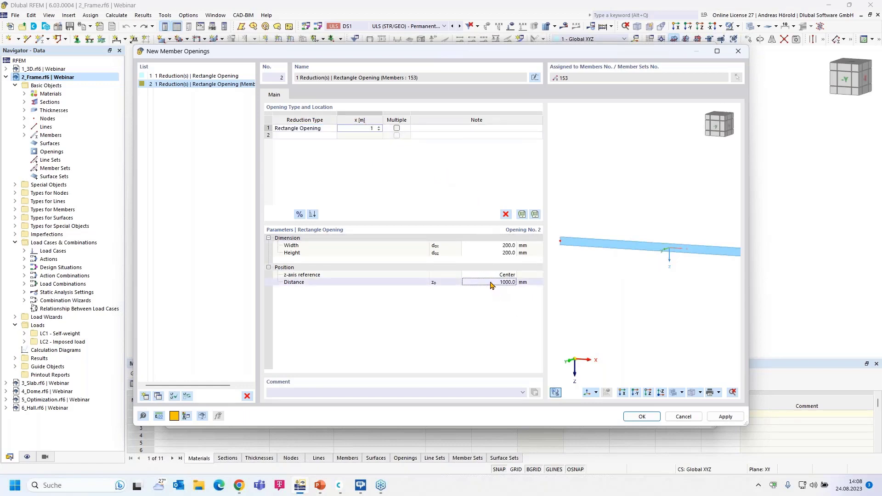
{"action": "scroll", "coordinate": [664, 250], "scroll_direction": "up", "scroll_amount": 3}
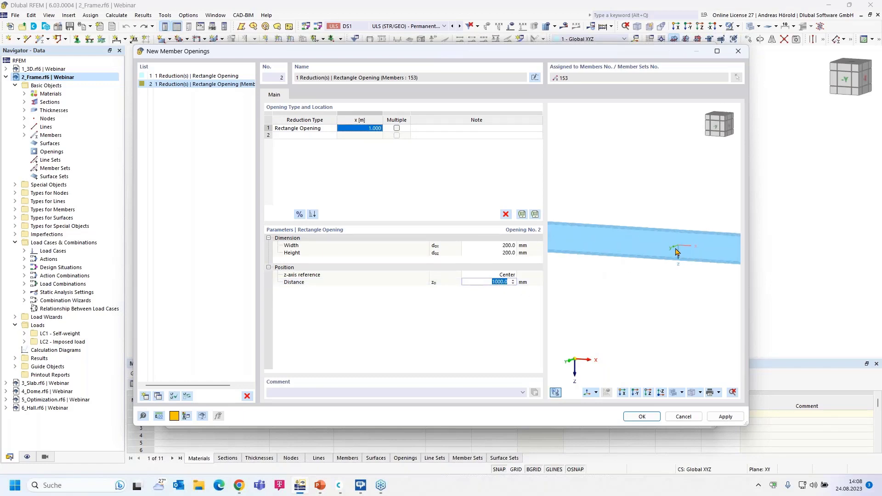
{"action": "scroll", "coordinate": [635, 287], "scroll_direction": "down", "scroll_amount": 5}
{"action": "middle_click_drag", "start_coordinate": [625, 286], "coordinate": [755, 252]}
{"action": "scroll", "coordinate": [702, 264], "scroll_direction": "up", "scroll_amount": 3}
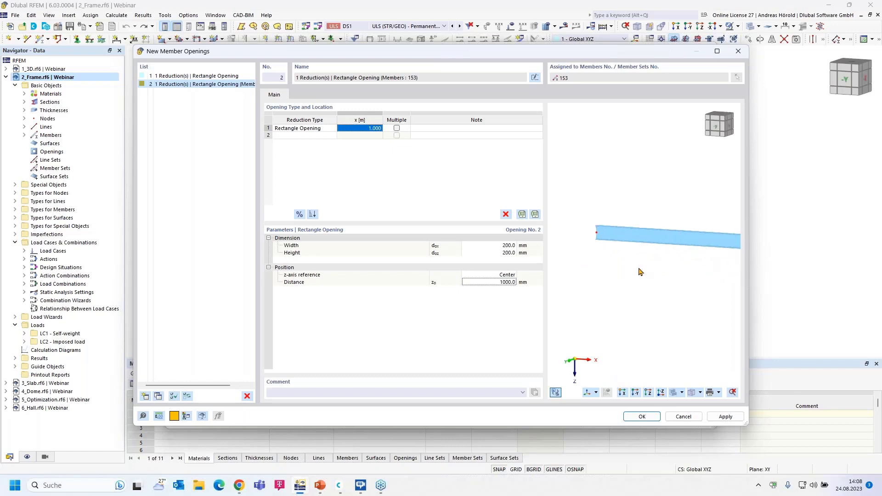
- Set the rectangle opening's z distance to 0 mm and view the opening up close in the preview
{"action": "left_click", "coordinate": [511, 248]}
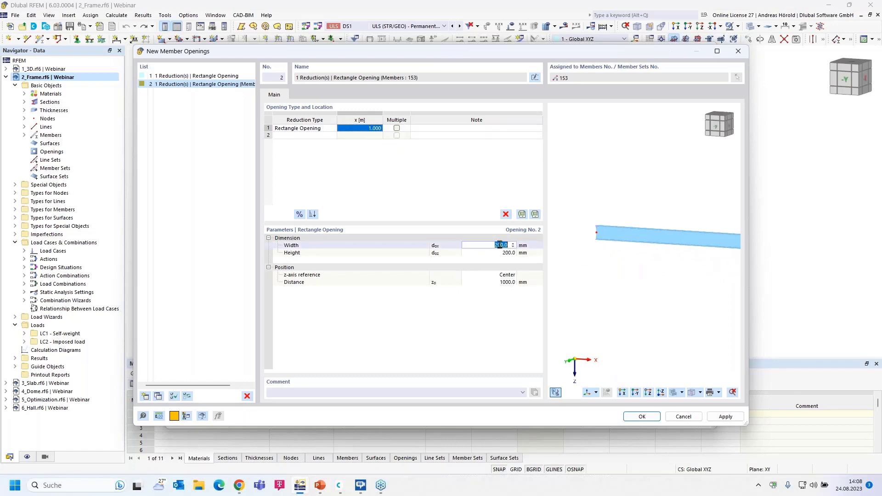
{"action": "left_click", "coordinate": [509, 253]}
{"action": "left_click", "coordinate": [508, 282]}
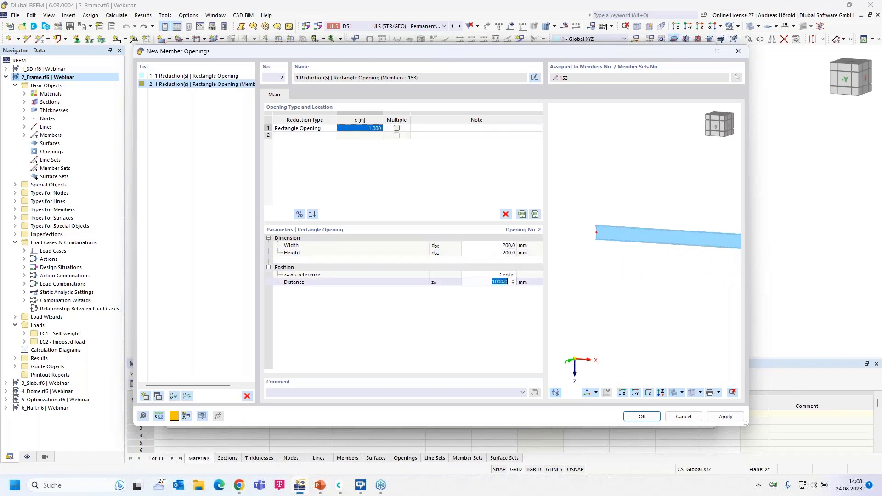
{"action": "type", "text": "1"}
{"action": "left_click", "coordinate": [493, 276]}
{"action": "scroll", "coordinate": [623, 250], "scroll_direction": "up", "scroll_amount": 3}
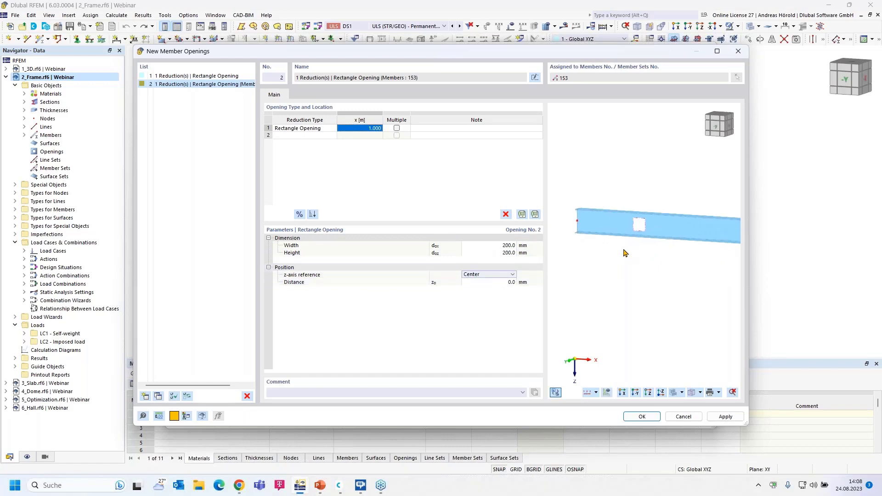
{"action": "scroll", "coordinate": [625, 260], "scroll_direction": "up", "scroll_amount": 3}
{"action": "scroll", "coordinate": [626, 261], "scroll_direction": "down", "scroll_amount": 1}
{"action": "middle_click_drag", "start_coordinate": [626, 262], "coordinate": [651, 264]}
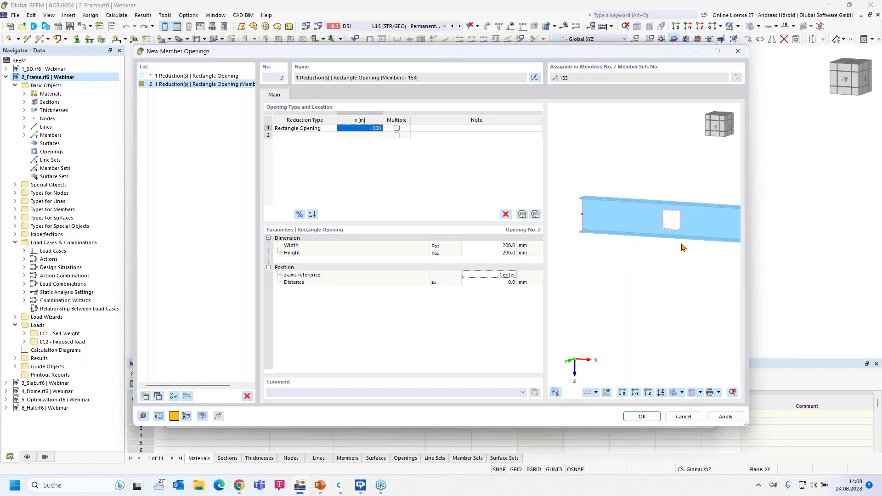
{"action": "scroll", "coordinate": [695, 240], "scroll_direction": "up", "scroll_amount": 5}
- Try a z distance of 20 mm for the opening and reset it to 0 mm
{"action": "left_click", "coordinate": [495, 283]}
{"action": "type", "text": "10"}
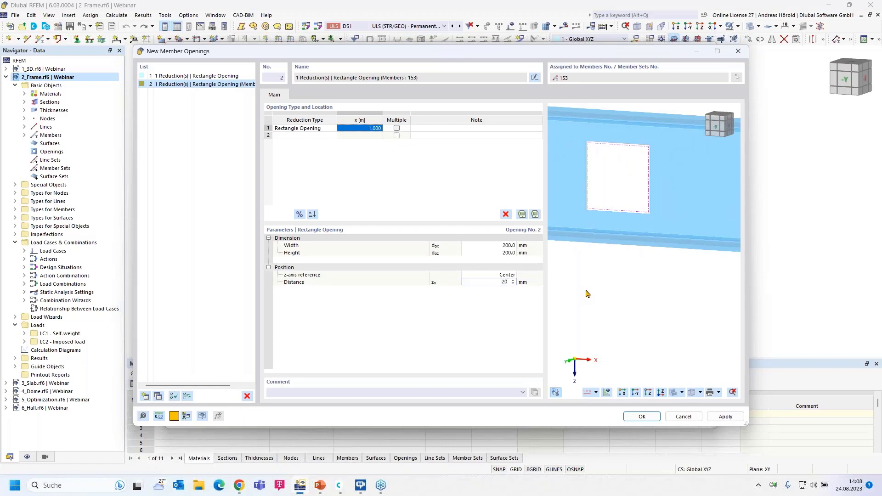
{"action": "left_click", "coordinate": [492, 275]}
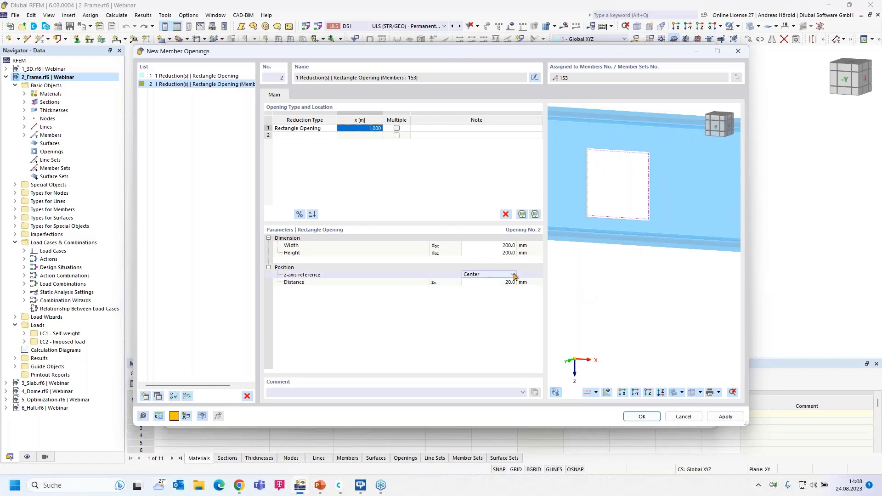
{"action": "left_click", "coordinate": [501, 282]}
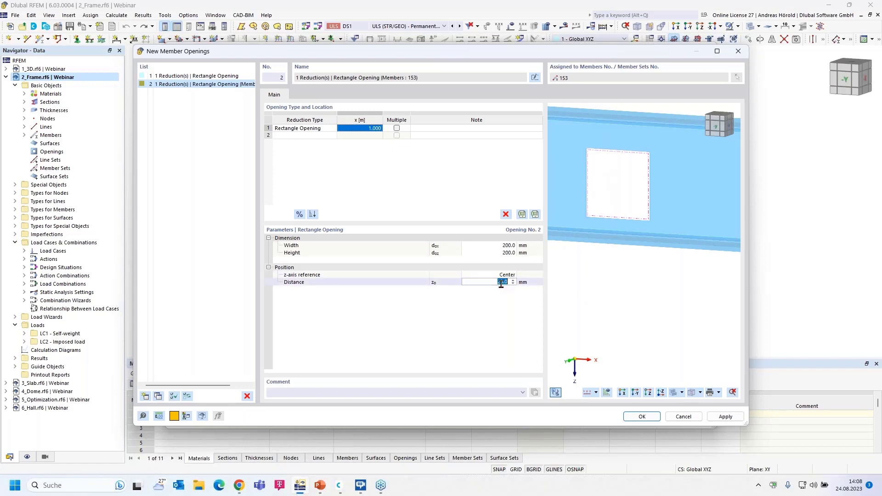
{"action": "type", "text": "0"}
{"action": "key", "text": "Return"}
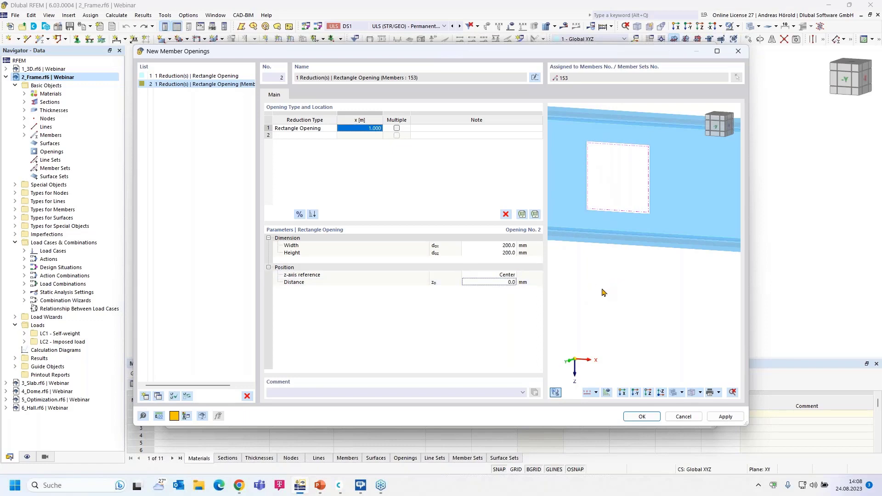
- Try a multiple definition for the rectangle opening with 4 openings at an absolute offset of 0.5 m
{"action": "scroll", "coordinate": [598, 295], "scroll_direction": "down", "scroll_amount": 5}
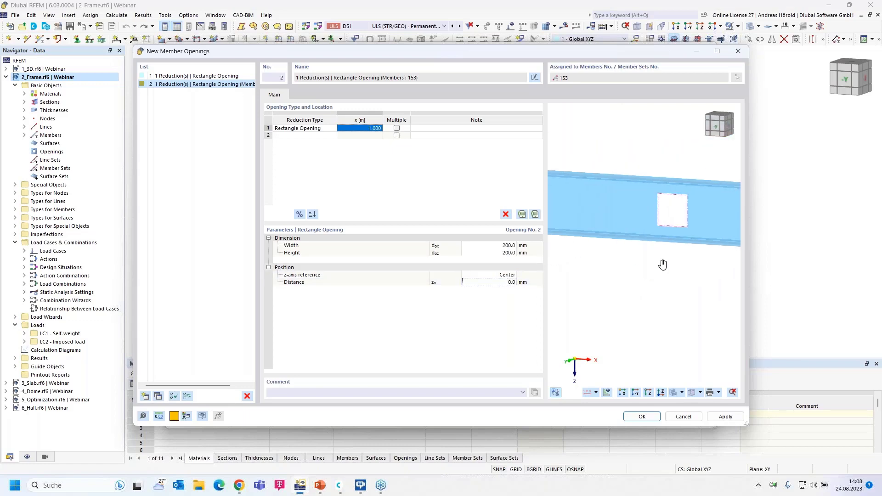
{"action": "scroll", "coordinate": [662, 274], "scroll_direction": "up", "scroll_amount": 3}
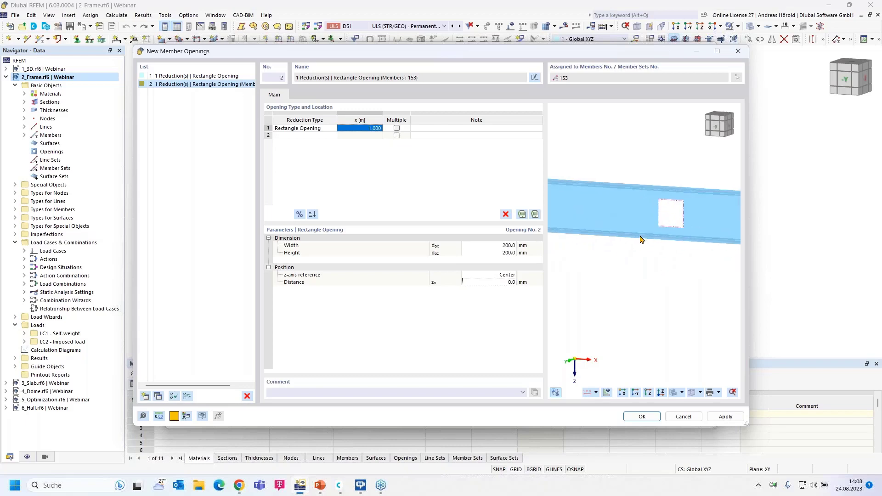
{"action": "scroll", "coordinate": [672, 229], "scroll_direction": "down", "scroll_amount": 2}
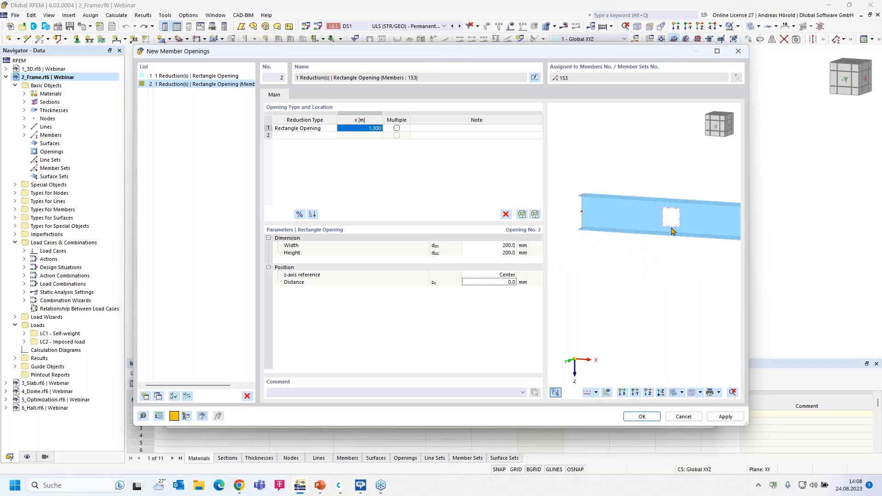
{"action": "left_click", "coordinate": [396, 129]}
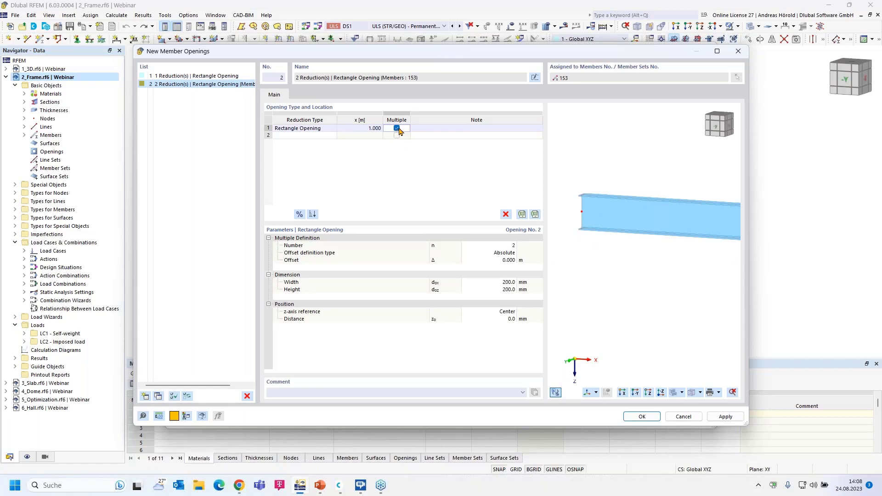
{"action": "left_click", "coordinate": [505, 245]}
{"action": "left_click", "coordinate": [513, 243]}
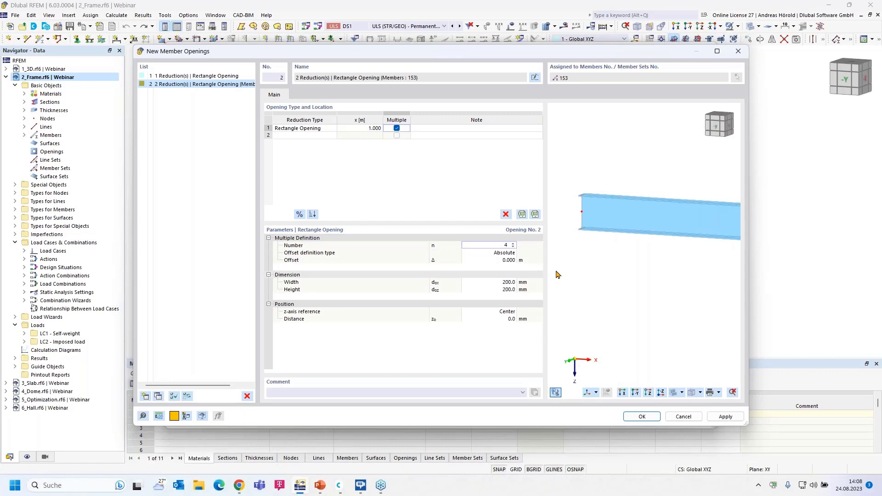
{"action": "left_click", "coordinate": [504, 260]}
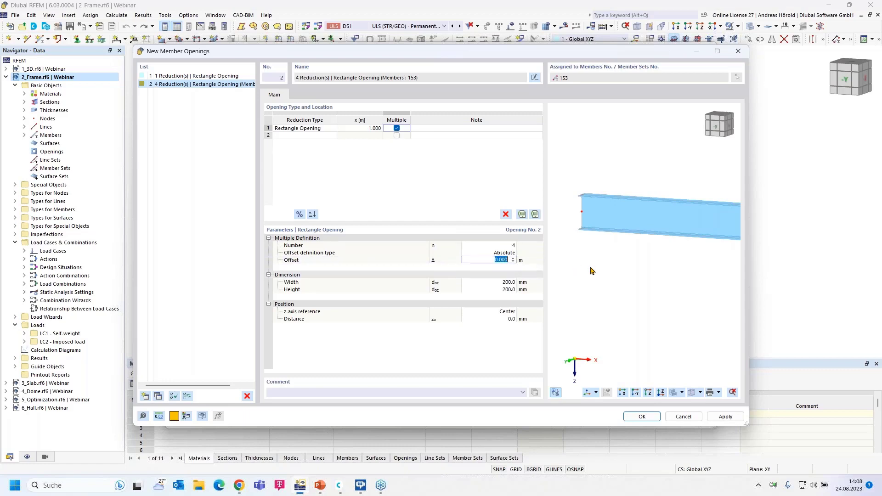
{"action": "type", "text": "5"}
{"action": "type", "text": "5"}
{"action": "key", "text": "Tab"}
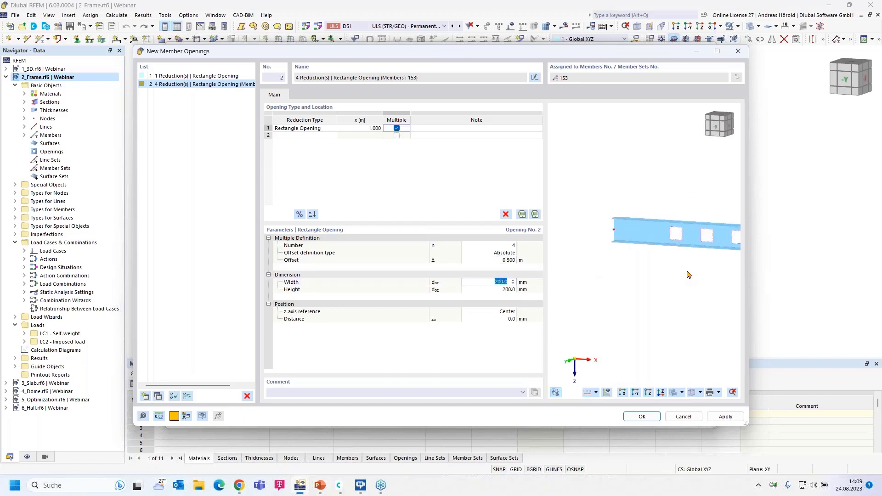
- Try a width of 300 mm for the row of rectangle openings
{"action": "scroll", "coordinate": [688, 273], "scroll_direction": "down", "scroll_amount": 1}
{"action": "middle_click_drag", "start_coordinate": [689, 274], "coordinate": [612, 272]}
{"action": "scroll", "coordinate": [612, 273], "scroll_direction": "down", "scroll_amount": 1}
{"action": "left_click", "coordinate": [506, 282]}
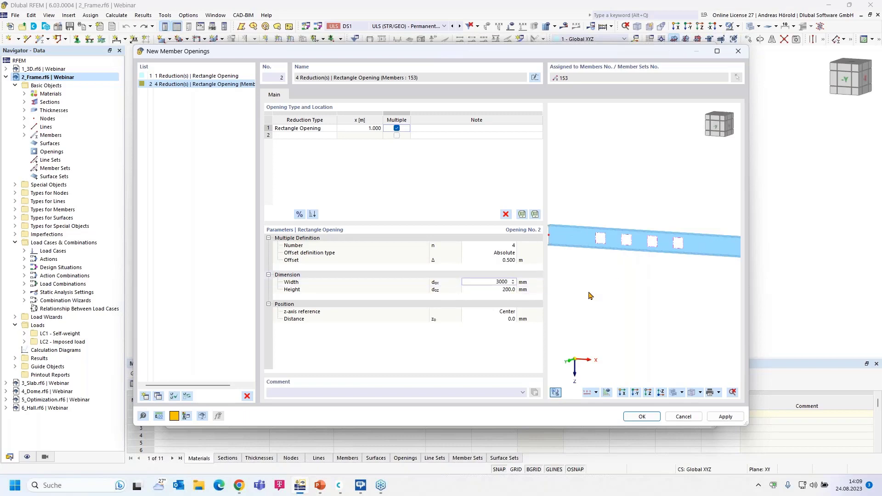
{"action": "key", "text": "Return"}
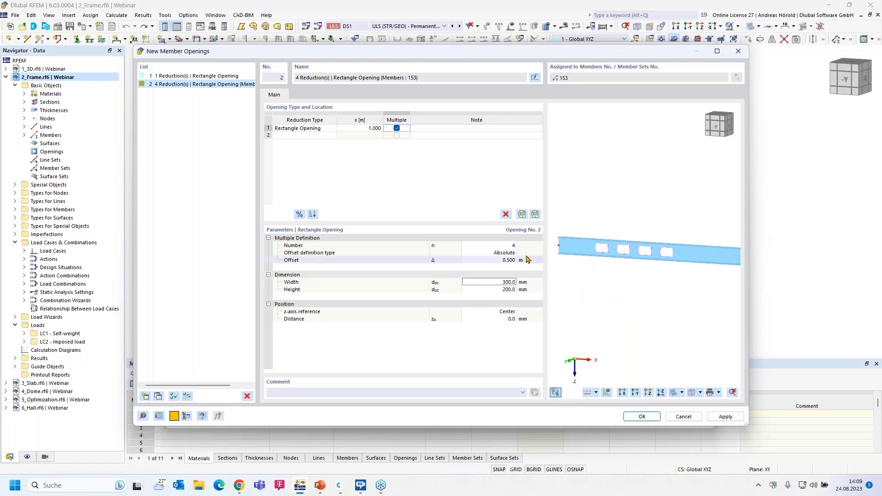
- Revert to a single rectangle opening, set its width to 600 mm, and apply the opening to the beam
{"action": "left_click", "coordinate": [397, 129]}
{"action": "left_click", "coordinate": [396, 129]}
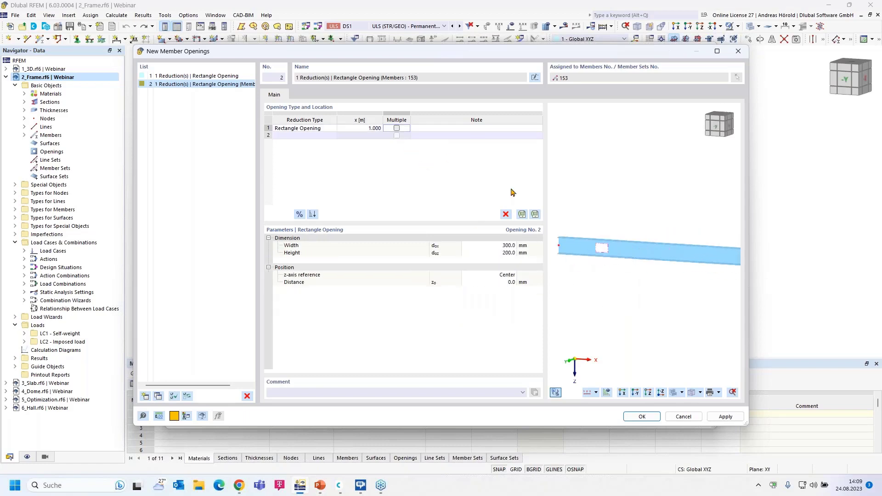
{"action": "left_click", "coordinate": [505, 246]}
{"action": "type", "text": "600"}
{"action": "key", "text": "Return"}
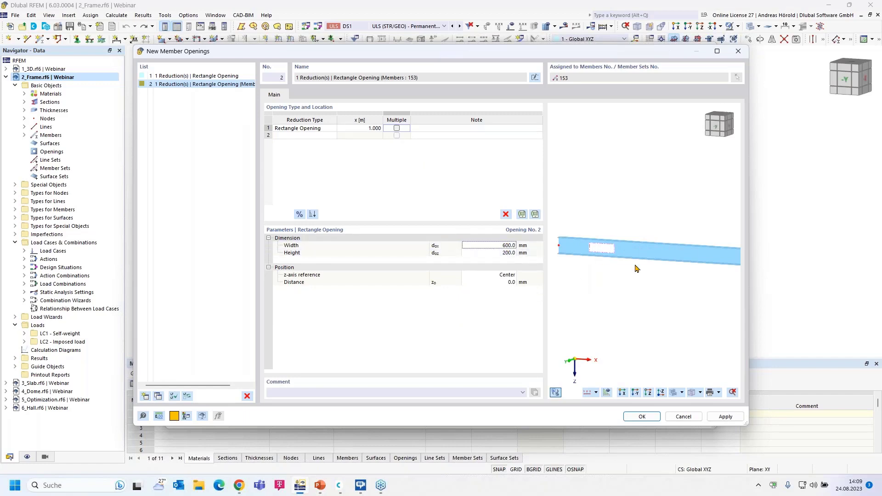
{"action": "left_click", "coordinate": [642, 417]}
{"action": "left_click", "coordinate": [611, 419]}
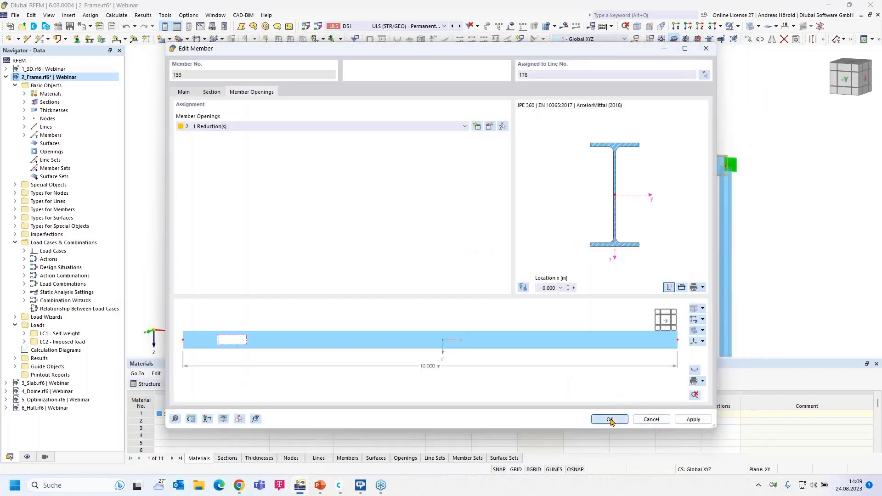
- Show the beam's generated surface model and examine the rigid links coupling its end section to the column
{"action": "scroll", "coordinate": [335, 203], "scroll_direction": "up", "scroll_amount": 1}
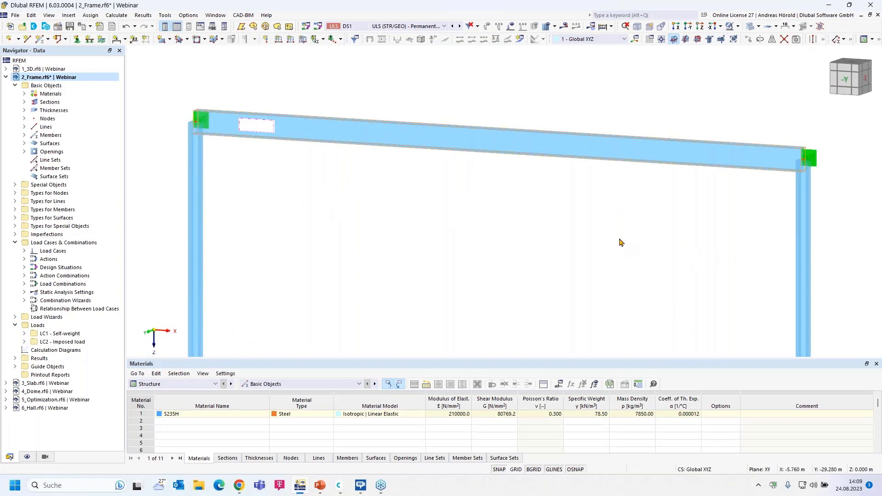
{"action": "left_click", "coordinate": [820, 26]}
{"action": "middle_click_drag", "start_coordinate": [701, 189], "coordinate": [574, 169], "text": "ctrl"}
{"action": "scroll", "coordinate": [573, 170], "scroll_direction": "up", "scroll_amount": 5}
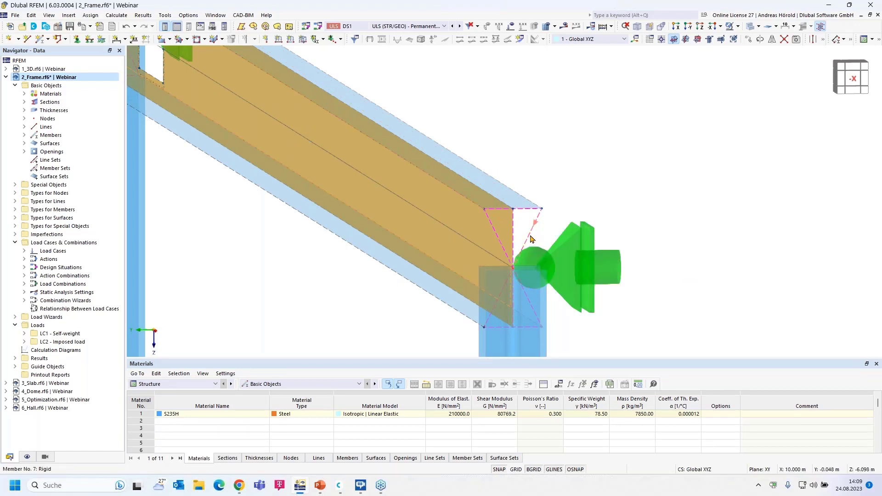
{"action": "scroll", "coordinate": [530, 239], "scroll_direction": "down", "scroll_amount": 5}
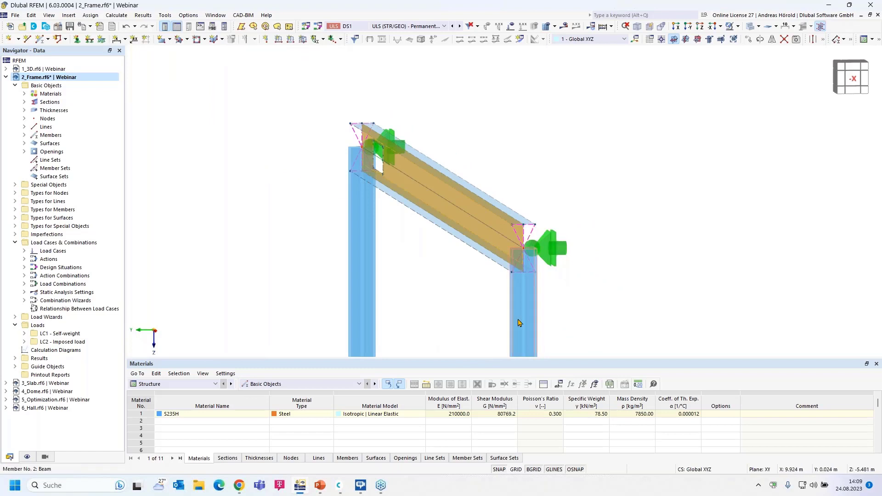
{"action": "scroll", "coordinate": [527, 281], "scroll_direction": "up", "scroll_amount": 5}
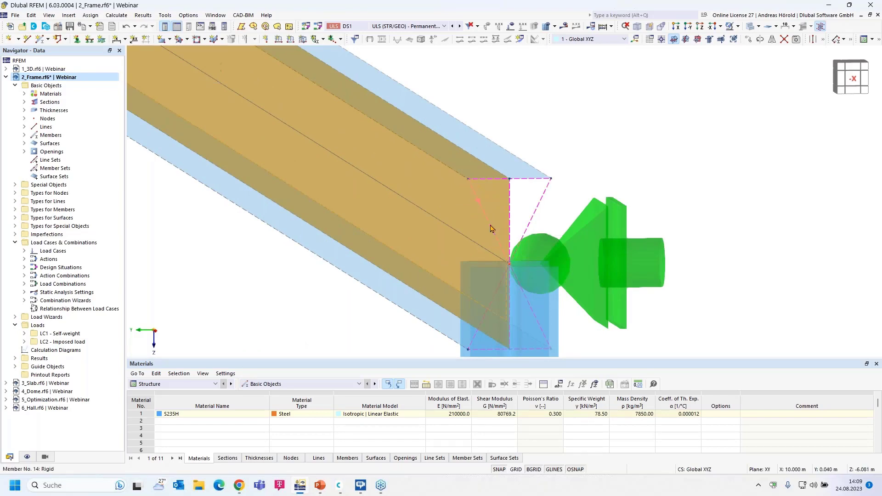
{"action": "scroll", "coordinate": [472, 230], "scroll_direction": "down", "scroll_amount": 5}
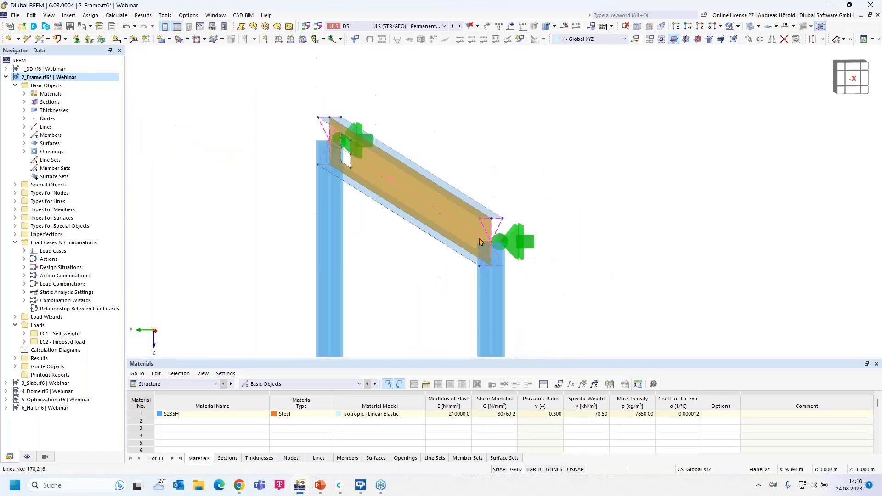
{"action": "middle_click_drag", "start_coordinate": [400, 289], "coordinate": [508, 220], "text": "ctrl"}
{"action": "scroll", "coordinate": [510, 281], "scroll_direction": "down", "scroll_amount": 2}
{"action": "scroll", "coordinate": [509, 221], "scroll_direction": "down", "scroll_amount": 1}
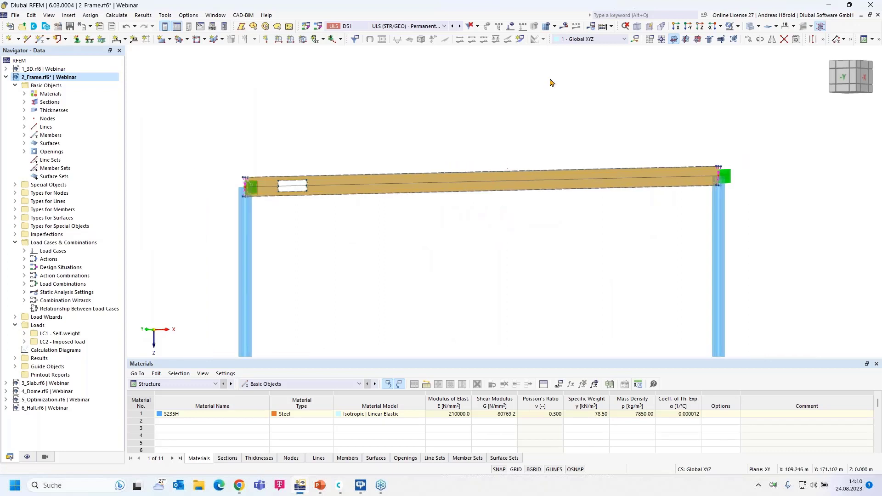
- Calculate the frame and view the equivalent von Mises surface stresses around the web opening
{"action": "left_click", "coordinate": [564, 27]}
{"action": "left_click", "coordinate": [480, 284]}
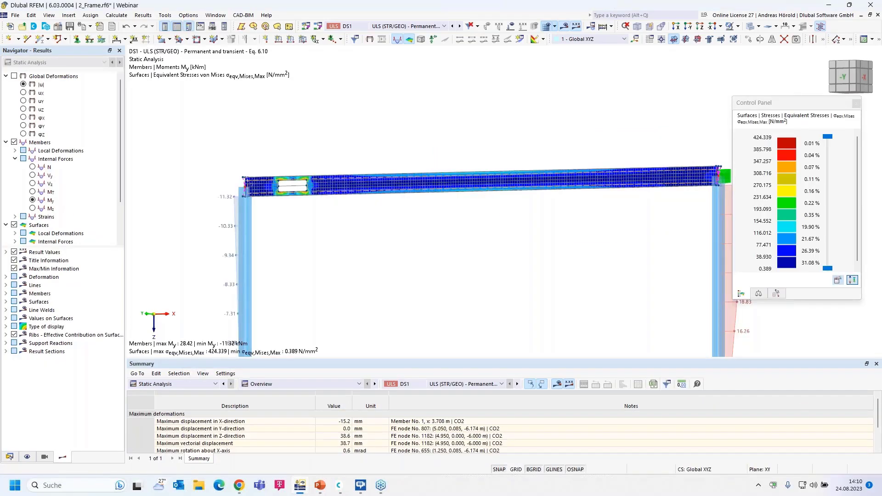
{"action": "scroll", "coordinate": [285, 220], "scroll_direction": "up", "scroll_amount": 3}
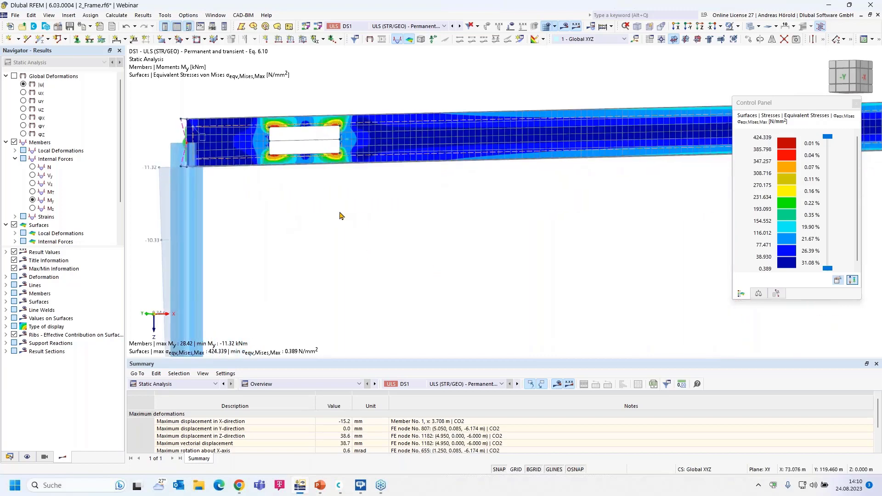
{"action": "scroll", "coordinate": [341, 216], "scroll_direction": "up", "scroll_amount": 3}
{"action": "middle_click_drag", "start_coordinate": [341, 216], "coordinate": [430, 281]}
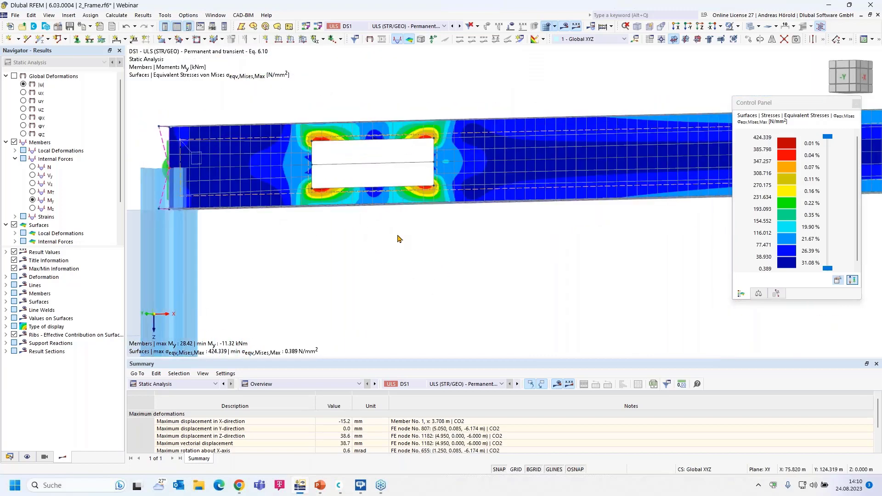
{"action": "scroll", "coordinate": [398, 238], "scroll_direction": "down", "scroll_amount": 1}
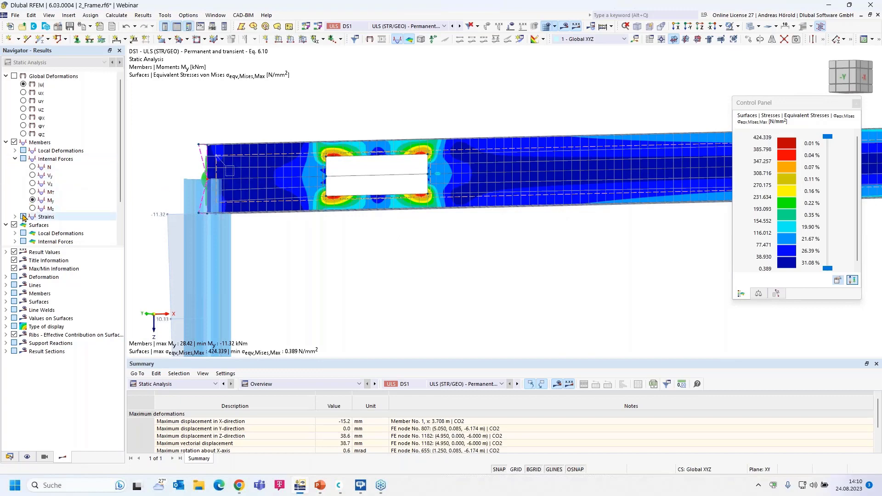
- Locate the maximum von Mises equivalent stress among the surface results and examine its distribution around the opening
{"action": "left_click_drag", "start_coordinate": [46, 246], "coordinate": [46, 354]}
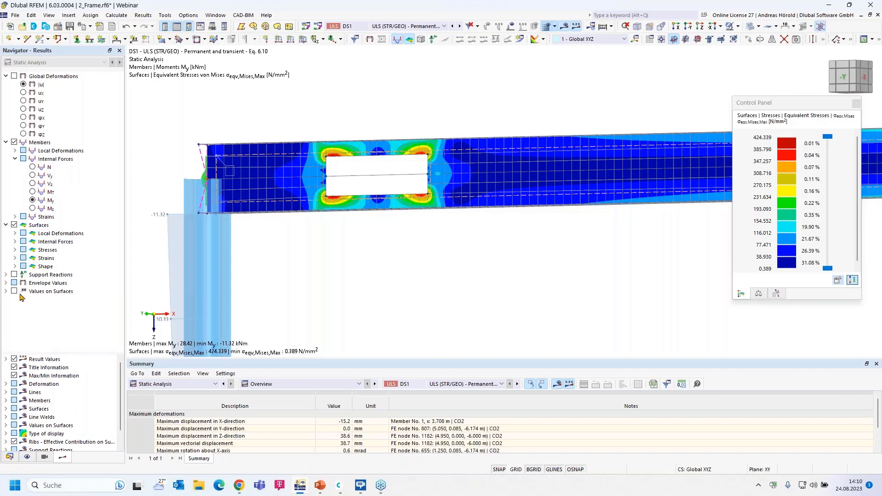
{"action": "left_click", "coordinate": [13, 260]}
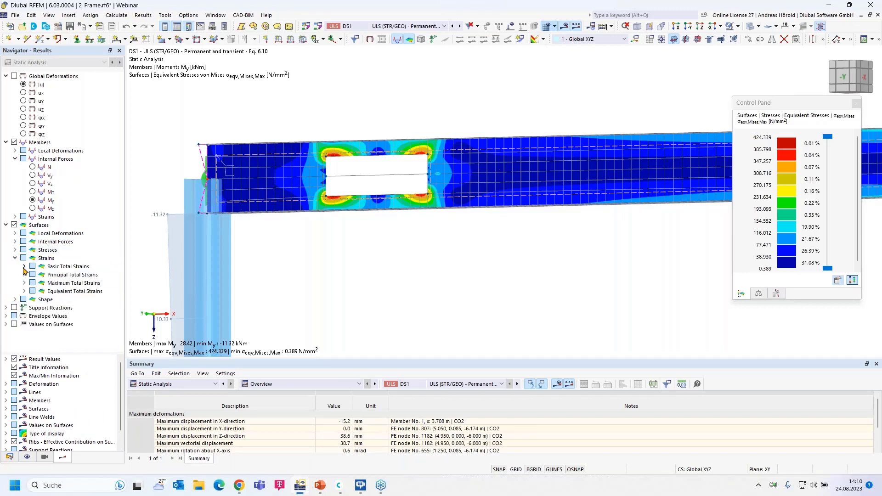
{"action": "left_click", "coordinate": [15, 250]}
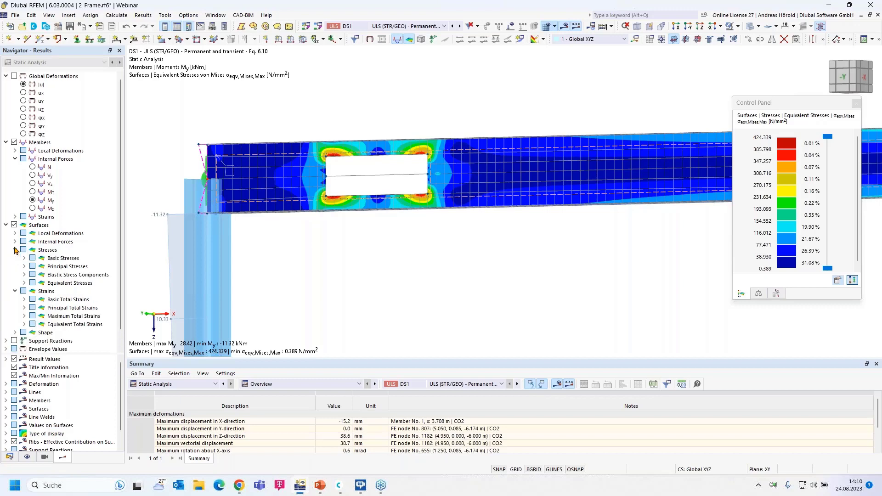
{"action": "left_click", "coordinate": [24, 283]}
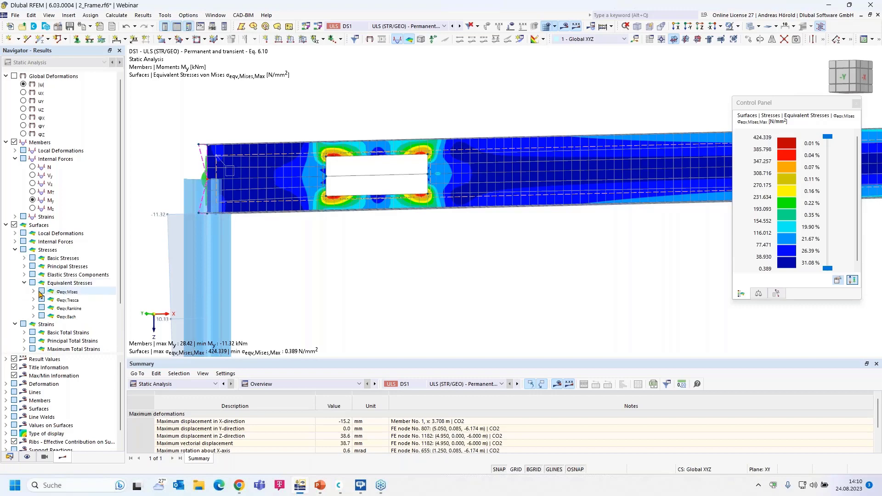
{"action": "left_click", "coordinate": [50, 298]}
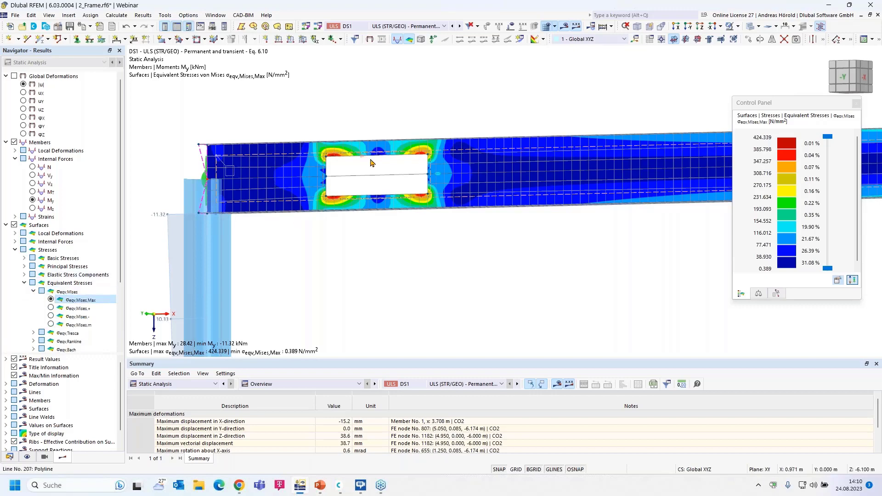
{"action": "scroll", "coordinate": [366, 166], "scroll_direction": "down", "scroll_amount": 2}
{"action": "scroll", "coordinate": [367, 168], "scroll_direction": "up", "scroll_amount": 2}
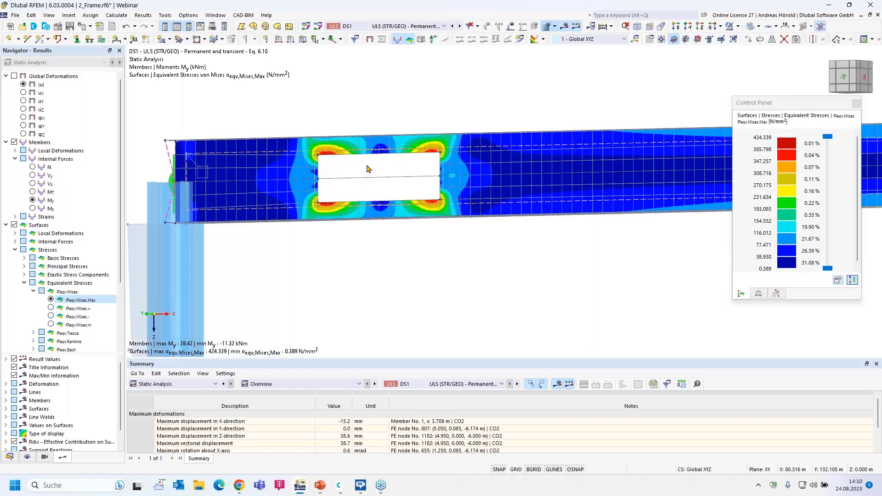
- Display the global deformations |u| and examine the beam's deflected shape at the opening and along the whole span
{"action": "left_click", "coordinate": [24, 84]}
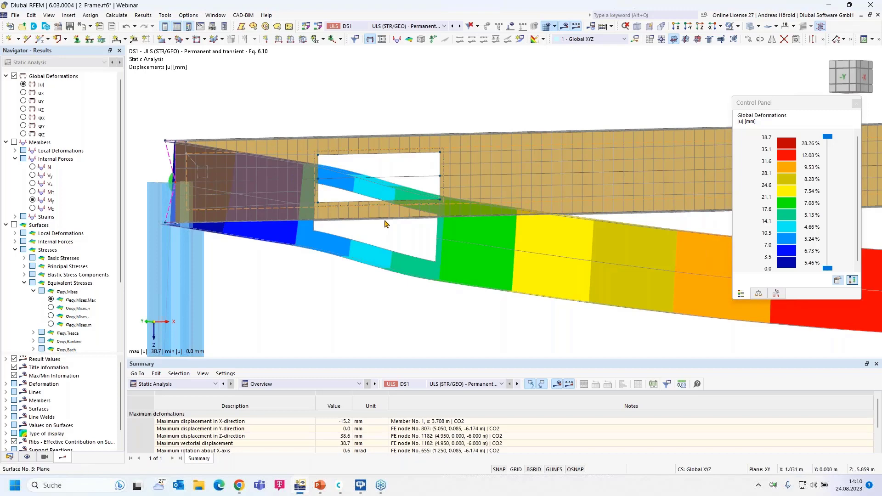
{"action": "scroll", "coordinate": [381, 225], "scroll_direction": "down", "scroll_amount": 2}
{"action": "scroll", "coordinate": [380, 225], "scroll_direction": "down", "scroll_amount": 4}
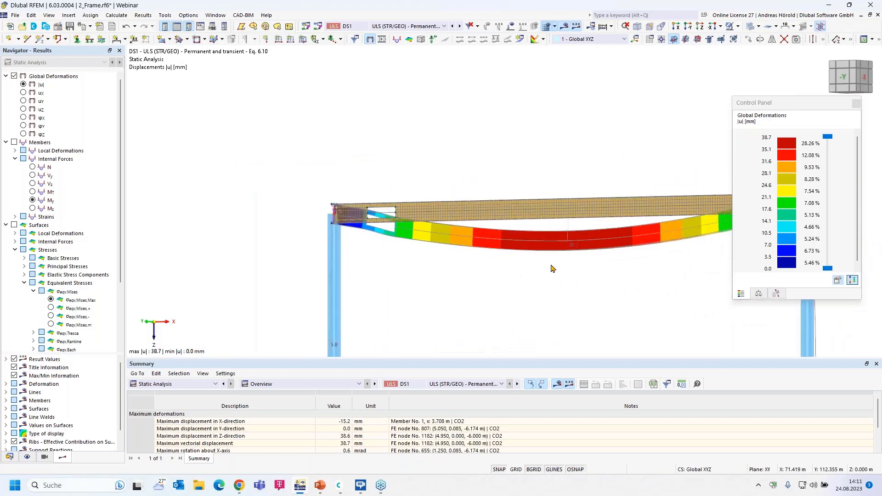
{"action": "scroll", "coordinate": [390, 248], "scroll_direction": "up", "scroll_amount": 2}
{"action": "scroll", "coordinate": [377, 257], "scroll_direction": "down", "scroll_amount": 2}
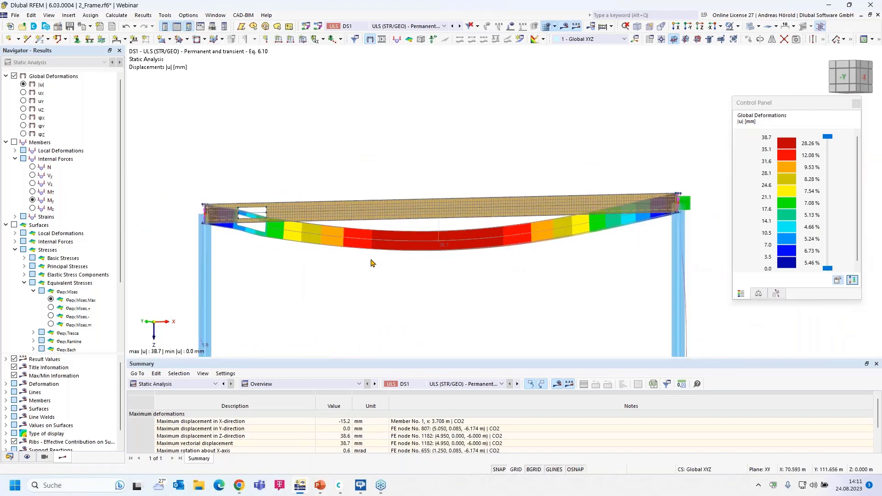
{"action": "scroll", "coordinate": [372, 263], "scroll_direction": "down", "scroll_amount": 2}
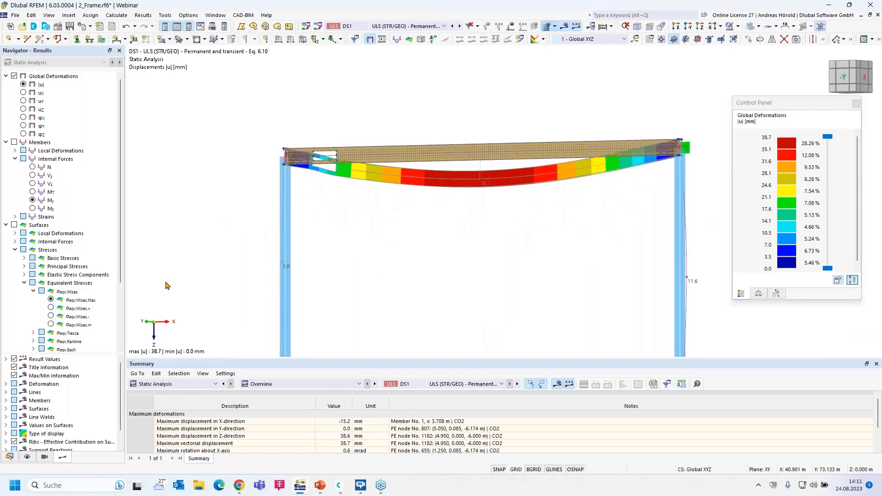
- Switch to the 3_Slab model and display its support reactions for LC2 Live Load in a tilted 3D view
{"action": "left_click", "coordinate": [10, 458]}
{"action": "left_click", "coordinate": [6, 79]}
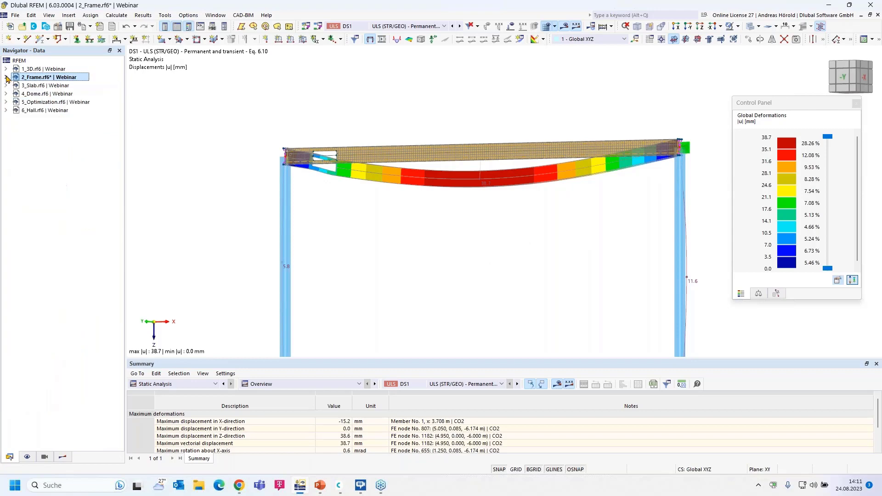
{"action": "left_click", "coordinate": [55, 87]}
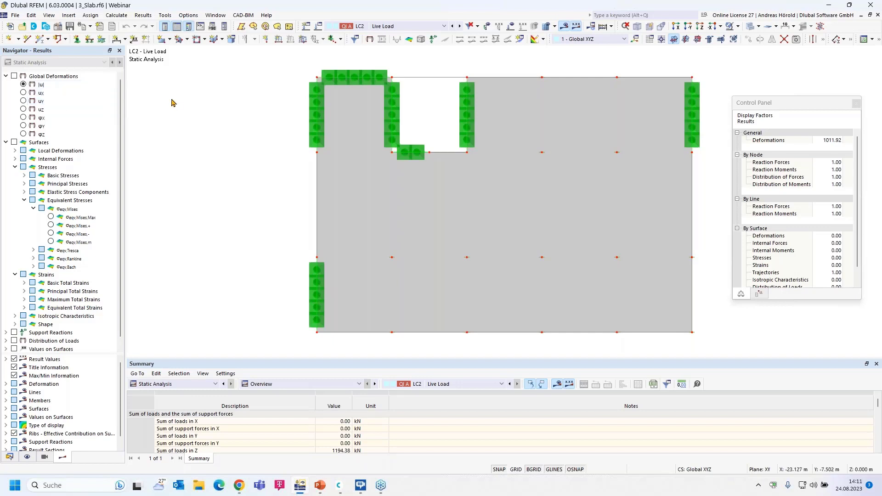
{"action": "left_click", "coordinate": [433, 39]}
{"action": "middle_click_drag", "start_coordinate": [250, 300], "coordinate": [236, 240], "text": "ctrl"}
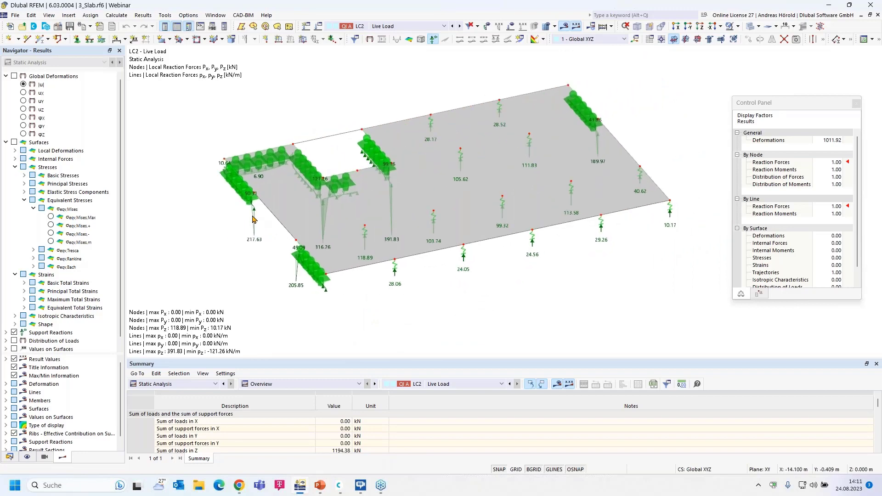
- Look over the slab's support reactions near the front corner and return the model to a plan view along the Z-axis
{"action": "scroll", "coordinate": [308, 322], "scroll_direction": "up", "scroll_amount": 3}
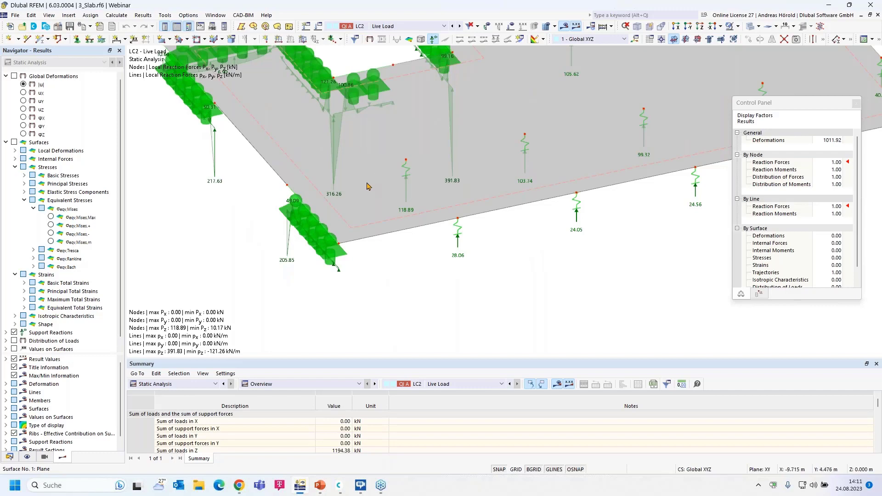
{"action": "scroll", "coordinate": [373, 216], "scroll_direction": "down", "scroll_amount": 3}
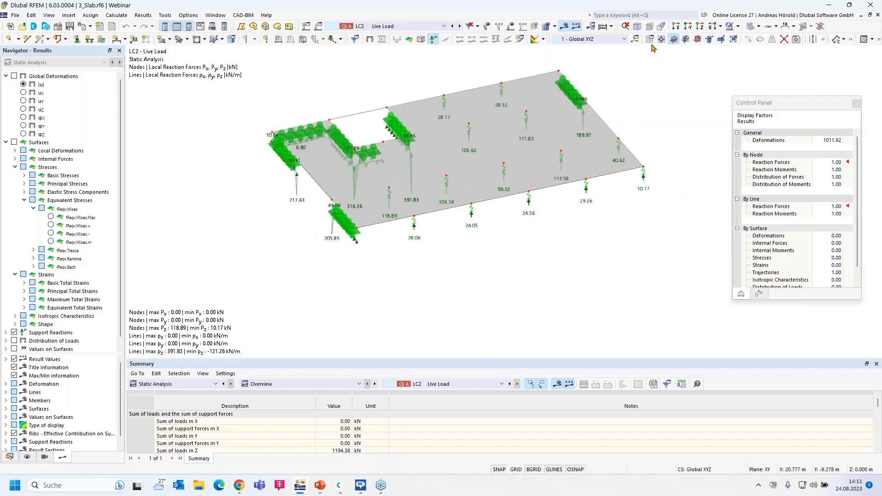
{"action": "left_click", "coordinate": [700, 26]}
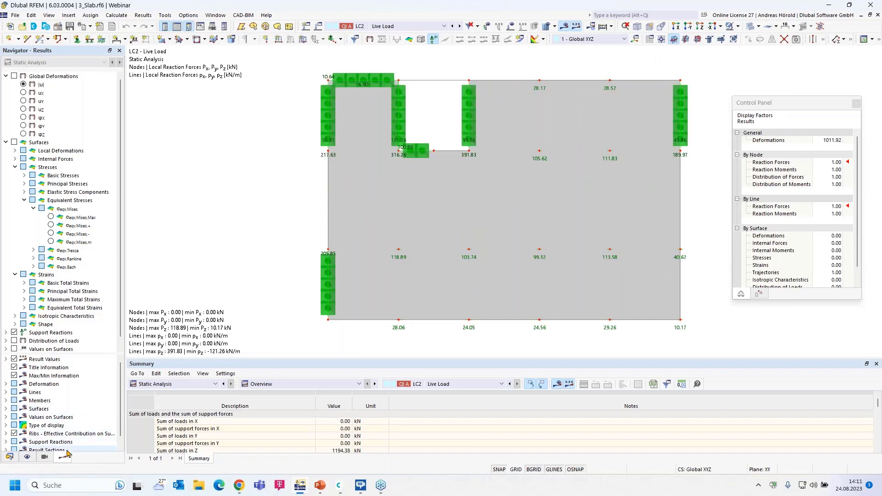
- Draw the slab's support reactions in the XY-plane and toggle the Smooth Distribution display option for them
{"action": "scroll", "coordinate": [65, 340], "scroll_direction": "down", "scroll_amount": 1}
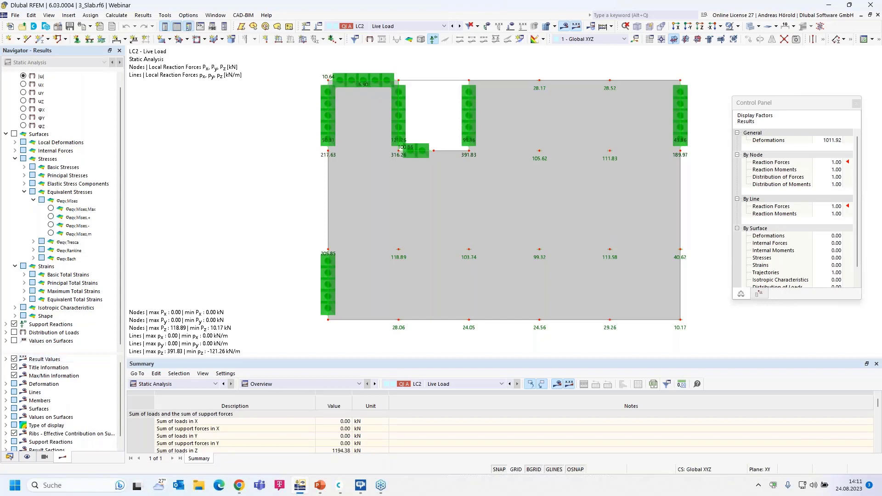
{"action": "left_click_drag", "start_coordinate": [57, 353], "coordinate": [57, 266]}
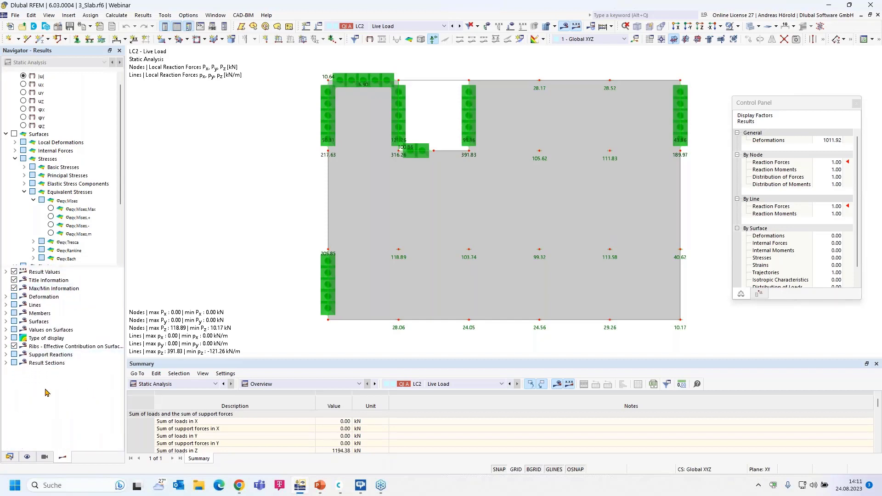
{"action": "left_click", "coordinate": [6, 354]}
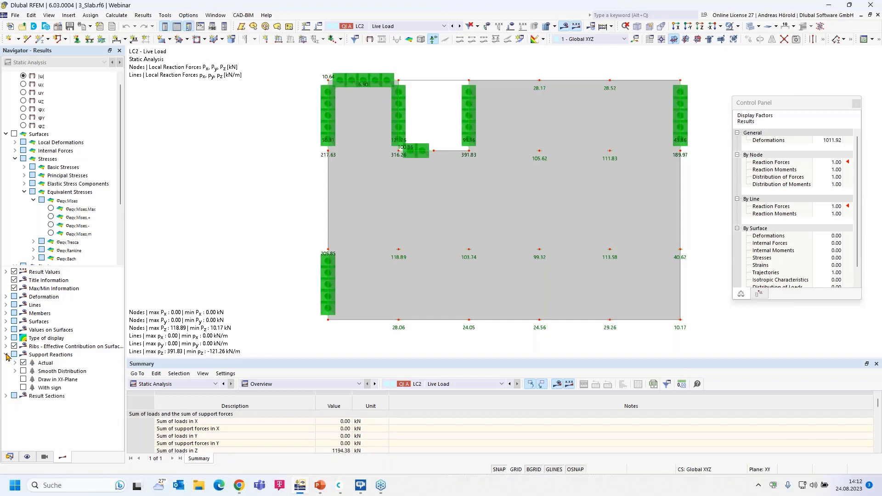
{"action": "left_click", "coordinate": [23, 379]}
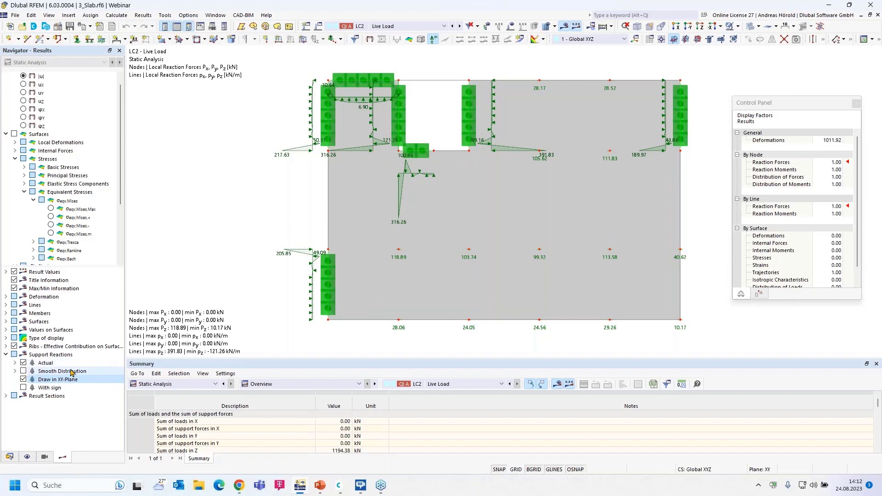
{"action": "left_click", "coordinate": [23, 371]}
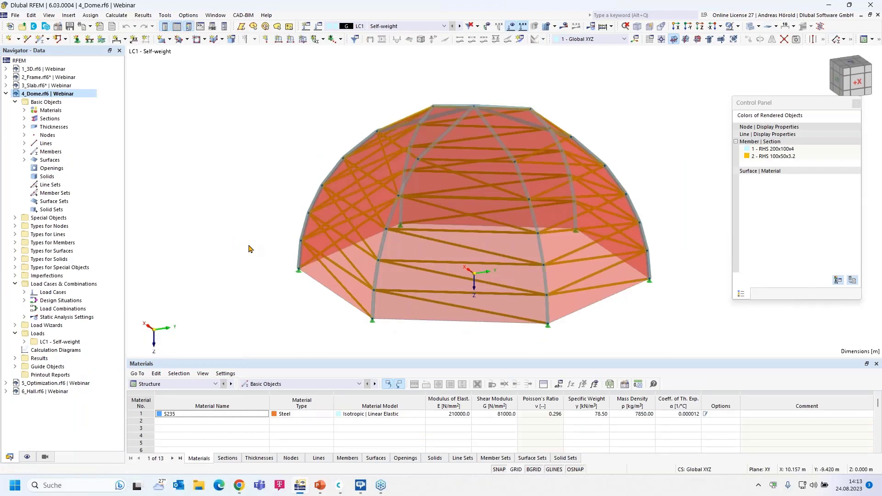
- Inspect the member type of a horizontal RHS 100x50x3.2 member in the 4_Dome model and review the available member types without changing it
{"action": "double_click", "coordinate": [453, 234]}
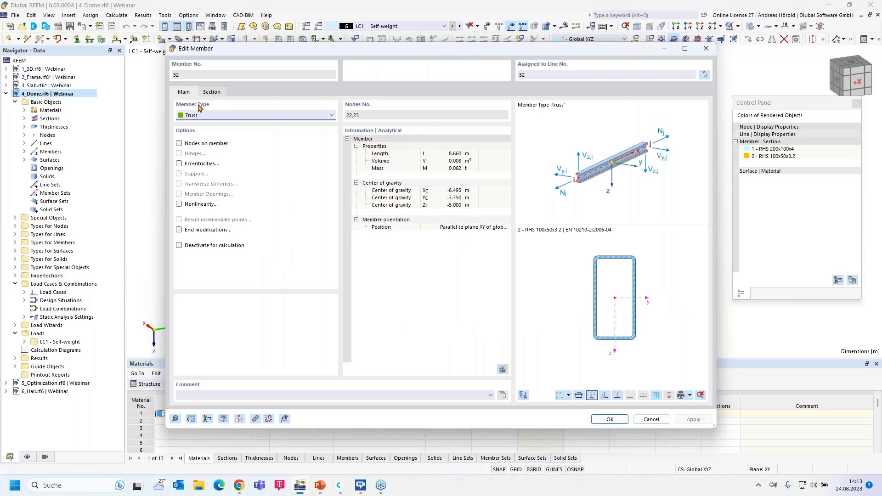
{"action": "left_click", "coordinate": [221, 117]}
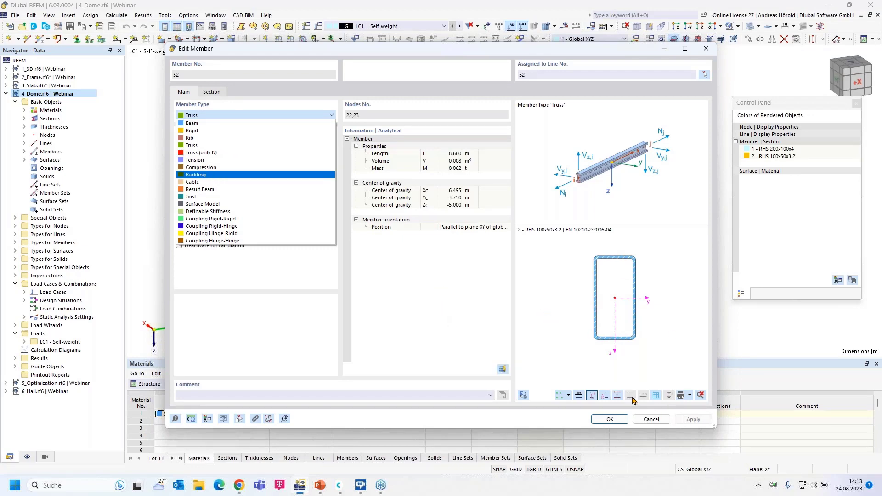
{"action": "left_click", "coordinate": [646, 422]}
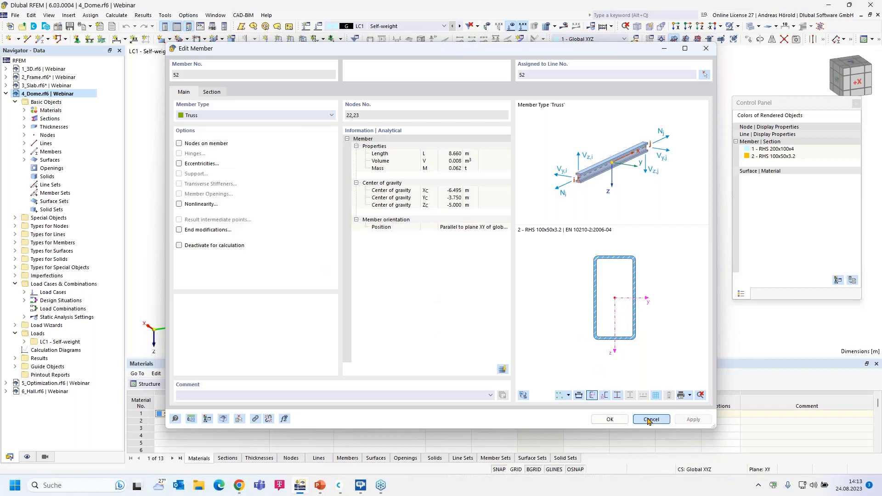
{"action": "left_click", "coordinate": [650, 419]}
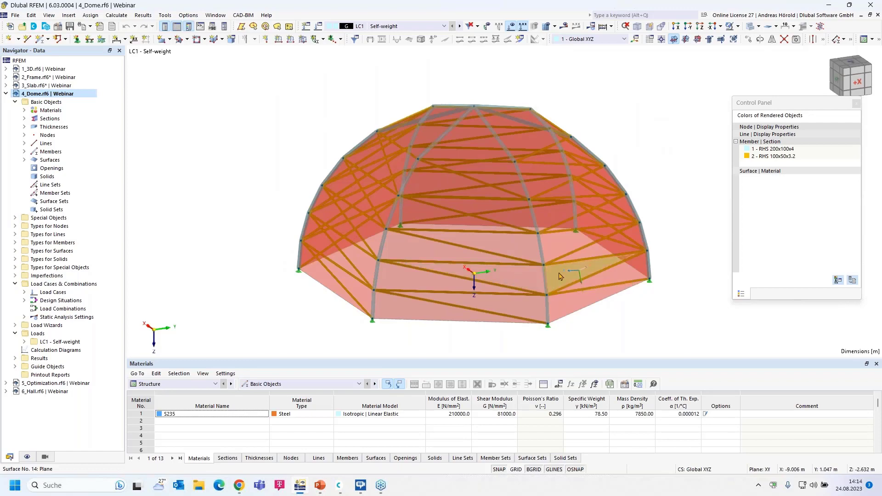
- Check the stiffness type of a triangular surface near the dome's base and examine how the surfaces adjoin the surrounding members
{"action": "scroll", "coordinate": [560, 276], "scroll_direction": "up", "scroll_amount": 1}
{"action": "scroll", "coordinate": [560, 276], "scroll_direction": "up", "scroll_amount": 2}
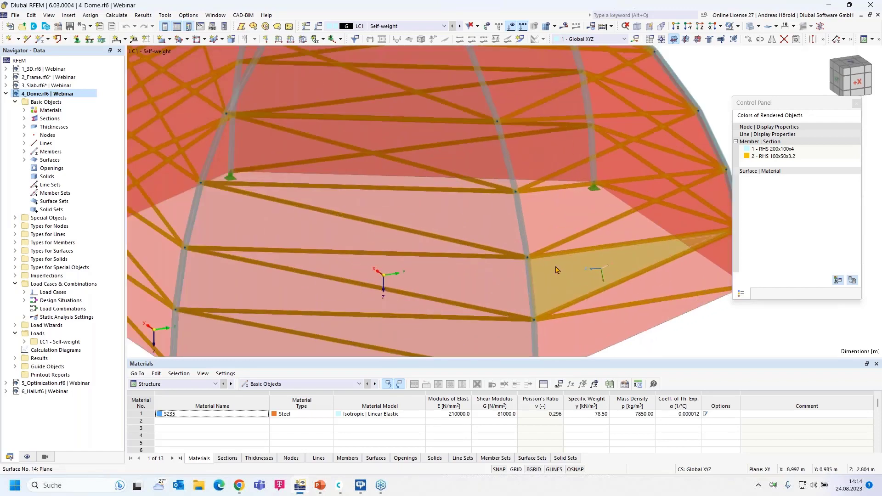
{"action": "double_click", "coordinate": [555, 268]}
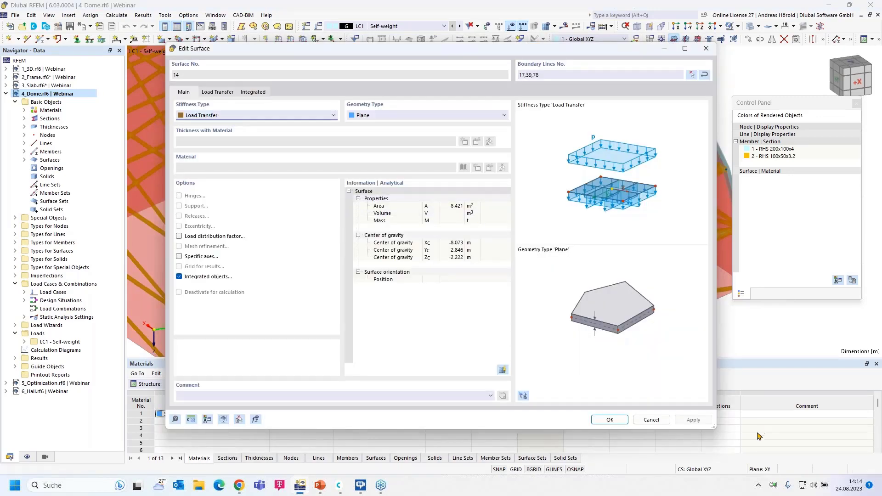
{"action": "left_click", "coordinate": [654, 421]}
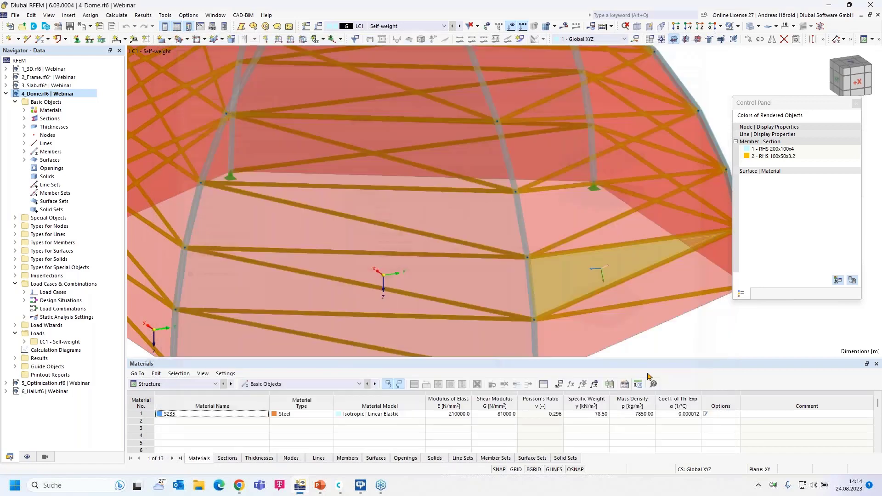
{"action": "scroll", "coordinate": [568, 321], "scroll_direction": "down", "scroll_amount": 5}
{"action": "middle_click_drag", "start_coordinate": [555, 312], "coordinate": [532, 282]}
{"action": "scroll", "coordinate": [533, 282], "scroll_direction": "up", "scroll_amount": 3}
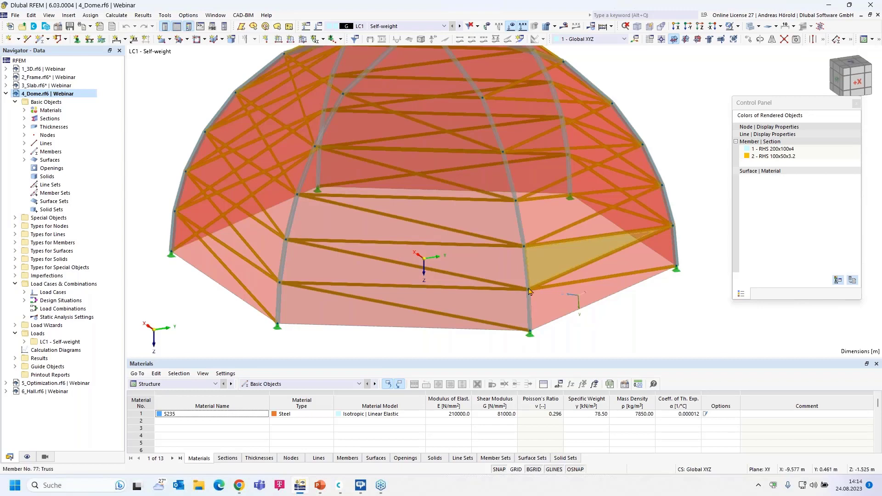
{"action": "scroll", "coordinate": [320, 296], "scroll_direction": "down", "scroll_amount": 5}
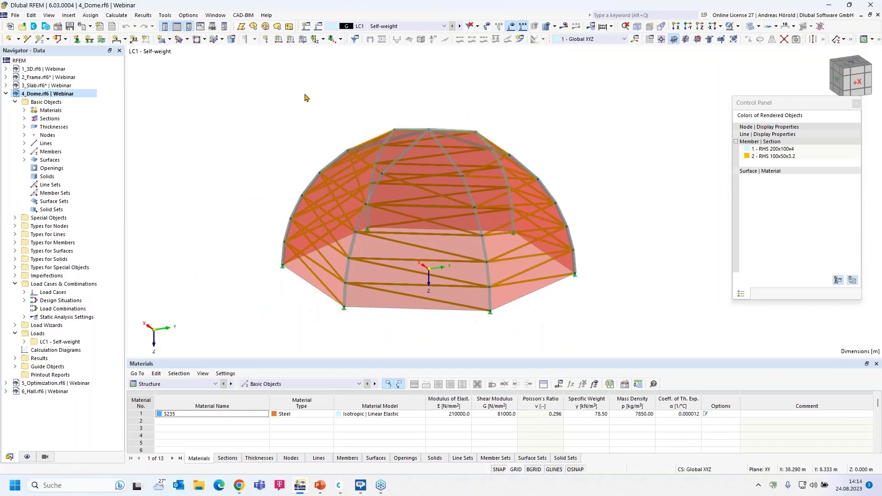
- Apply a uniform surface load of 1.00 kN/m² in direction ZA to all dome surfaces in LC1 Self-weight
{"action": "left_click", "coordinate": [302, 41]}
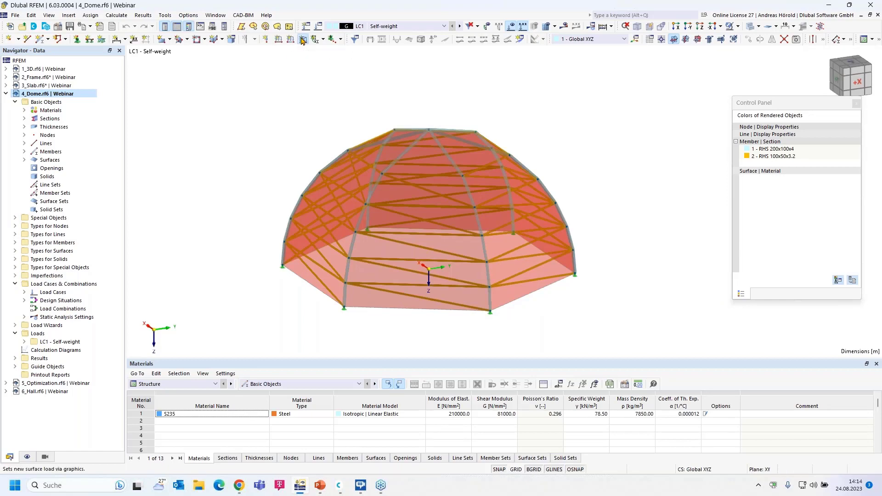
{"action": "left_click", "coordinate": [359, 140]}
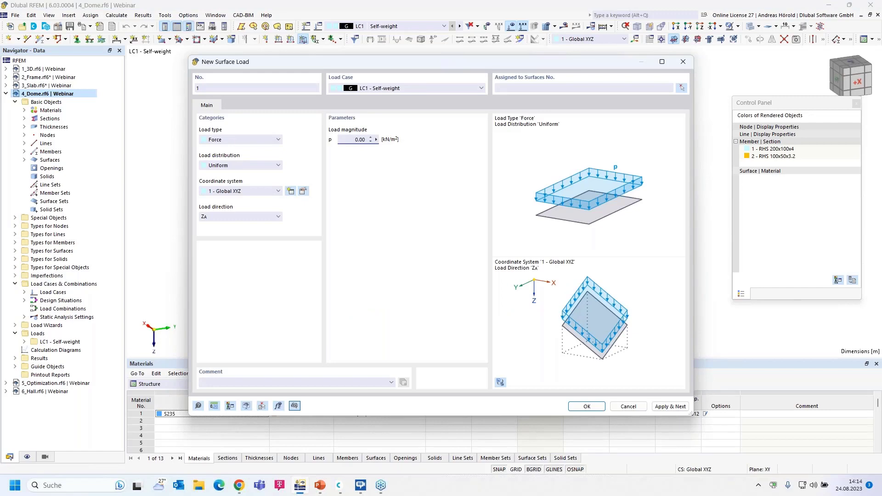
{"action": "type", "text": "1"}
{"action": "key", "text": "Delete"}
{"action": "left_click", "coordinate": [583, 405]}
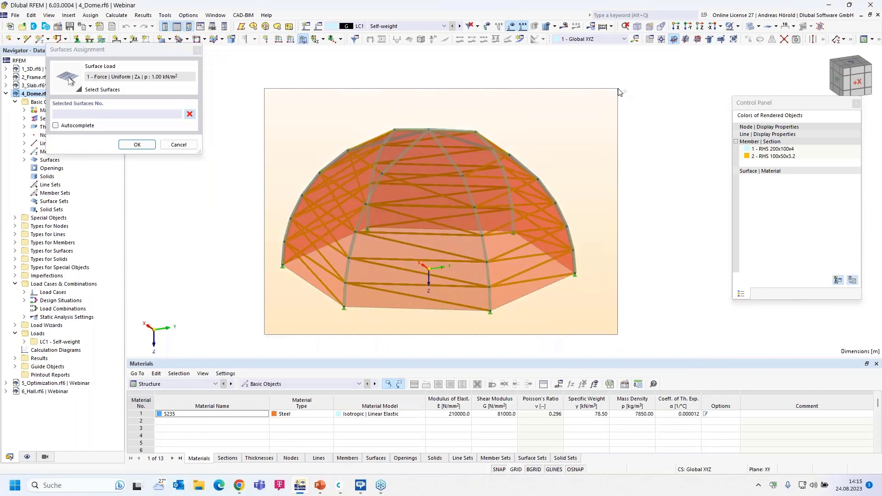
{"action": "left_click", "coordinate": [138, 144]}
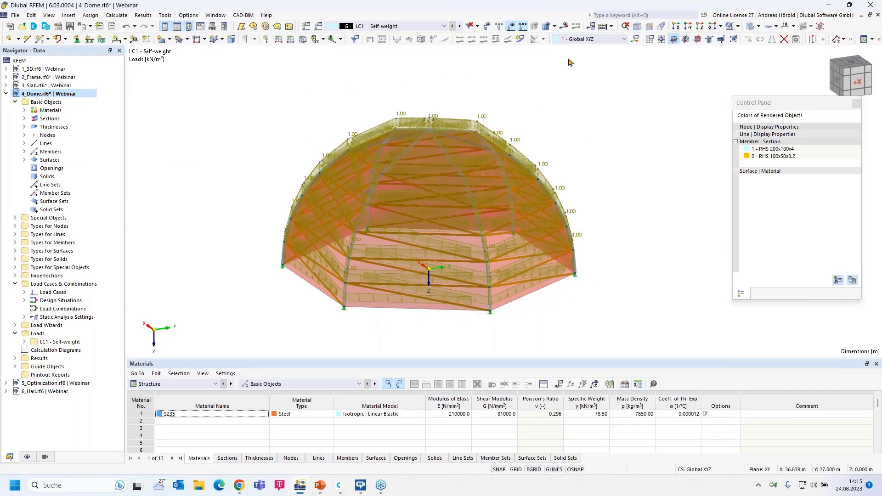
- Calculate LC1 Self-weight for the dome and hide the loads in the deformation results
{"action": "left_click", "coordinate": [565, 30]}
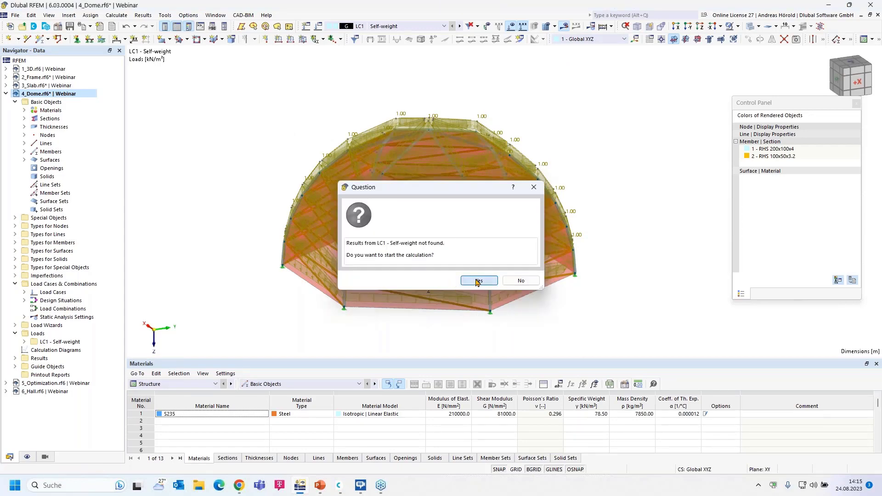
{"action": "left_click", "coordinate": [476, 280]}
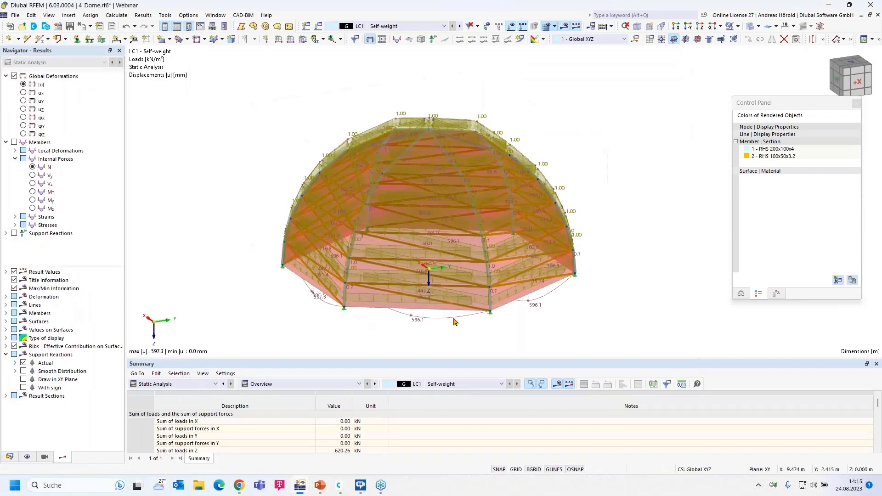
{"action": "left_click", "coordinate": [512, 27]}
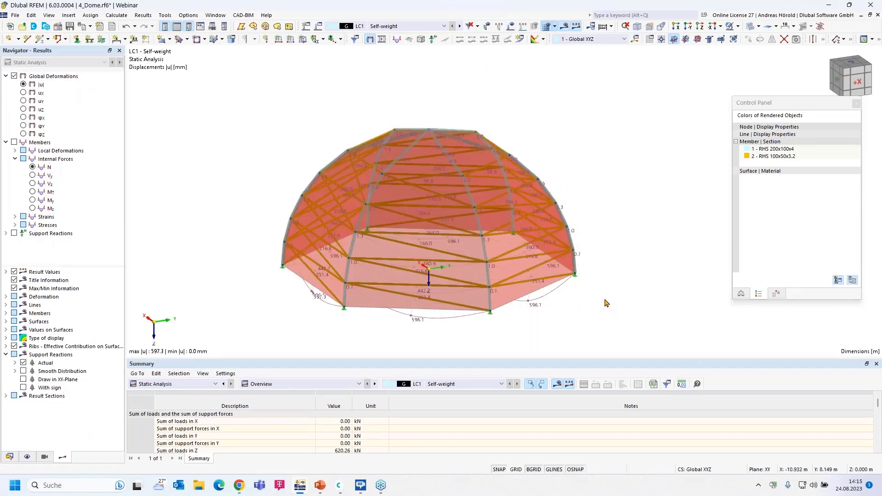
- Display the dome as a wireframe model
{"action": "left_click", "coordinate": [737, 26]}
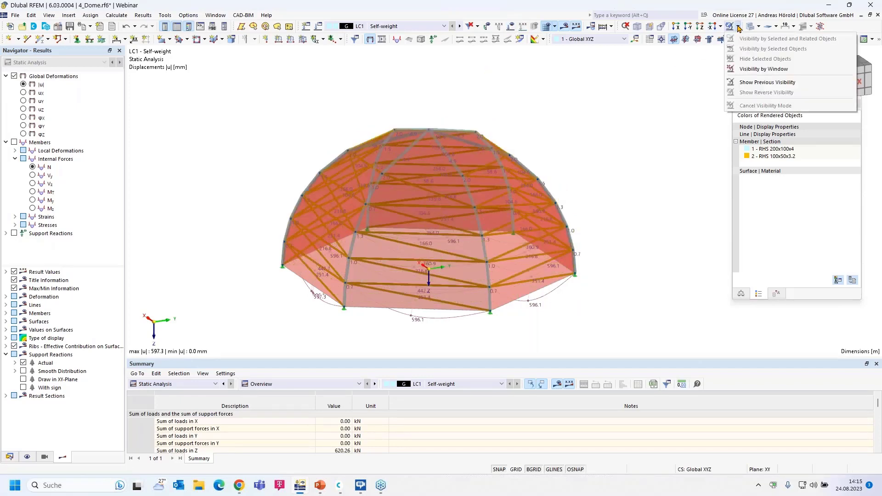
{"action": "left_click", "coordinate": [758, 26]}
{"action": "left_click", "coordinate": [758, 27]}
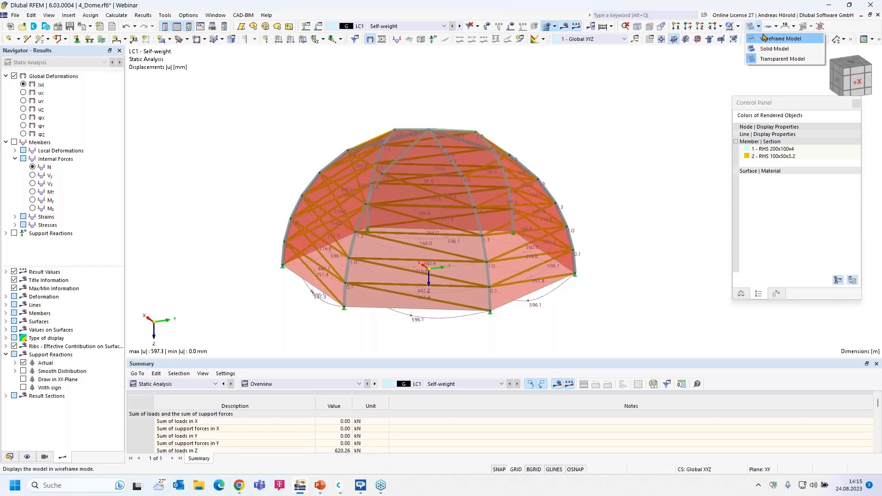
{"action": "left_click", "coordinate": [781, 38]}
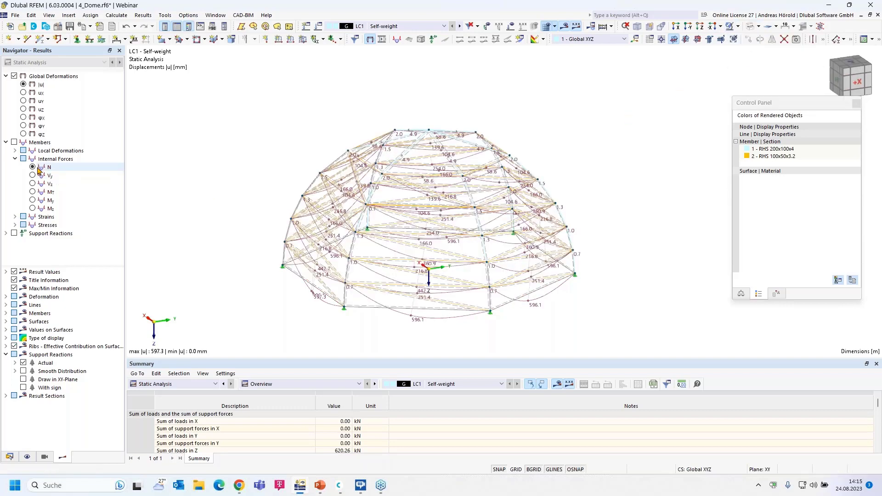
- Display the member moments My and examine their distribution along the horizontal and diagonal truss members near the dome's base
{"action": "left_click", "coordinate": [32, 201]}
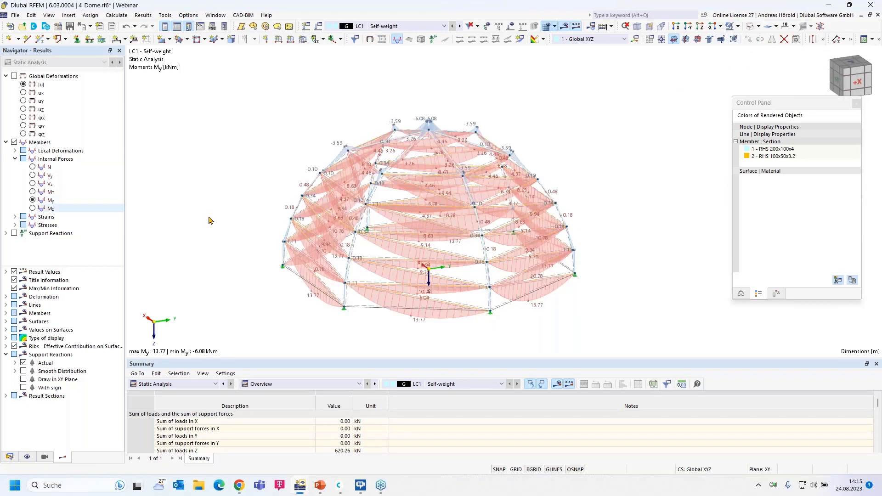
{"action": "scroll", "coordinate": [510, 291], "scroll_direction": "up", "scroll_amount": 4}
{"action": "middle_click_drag", "start_coordinate": [467, 289], "coordinate": [538, 246]}
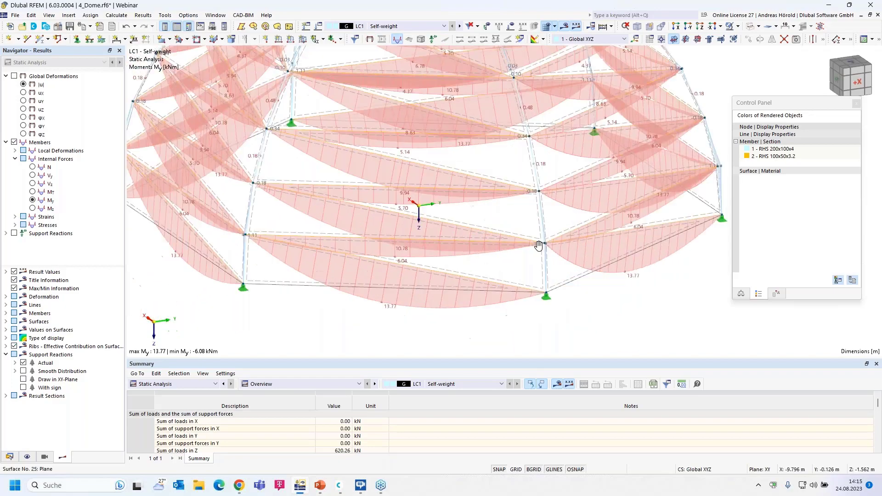
{"action": "scroll", "coordinate": [412, 325], "scroll_direction": "down", "scroll_amount": 3}
{"action": "scroll", "coordinate": [409, 280], "scroll_direction": "up", "scroll_amount": 4}
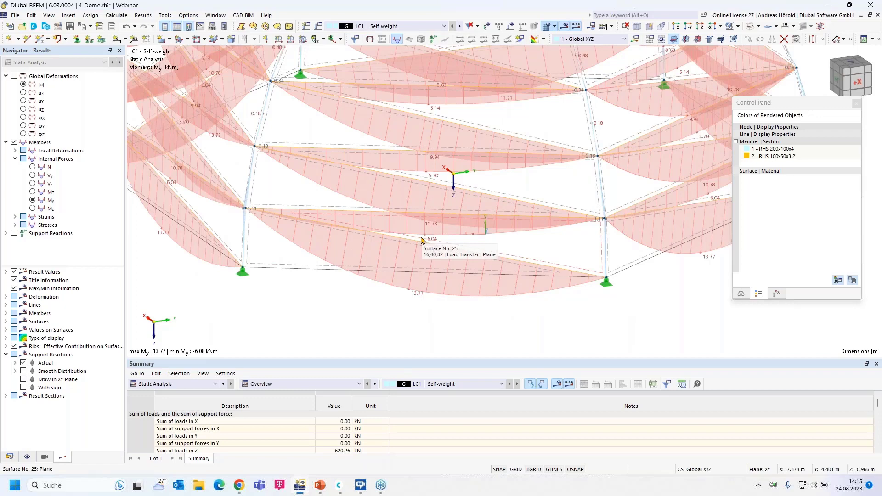
{"action": "scroll", "coordinate": [421, 239], "scroll_direction": "down", "scroll_amount": 3}
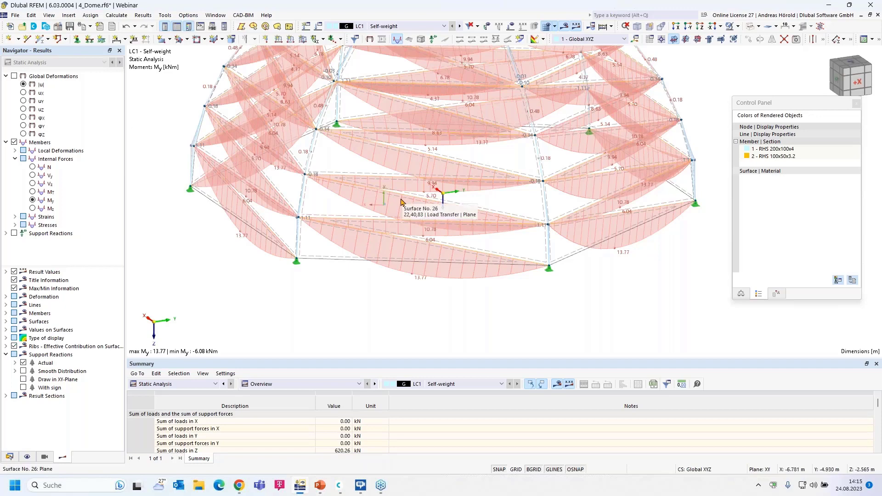
{"action": "scroll", "coordinate": [400, 202], "scroll_direction": "down", "scroll_amount": 3}
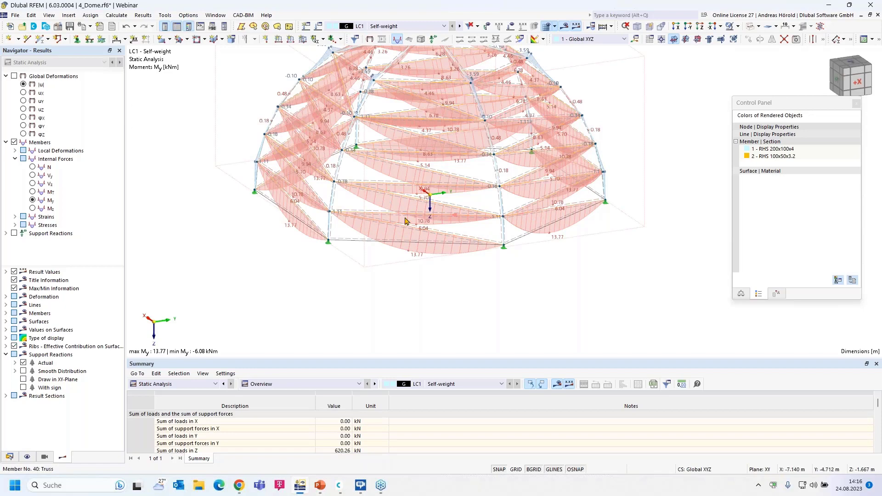
{"action": "scroll", "coordinate": [393, 226], "scroll_direction": "down", "scroll_amount": 2}
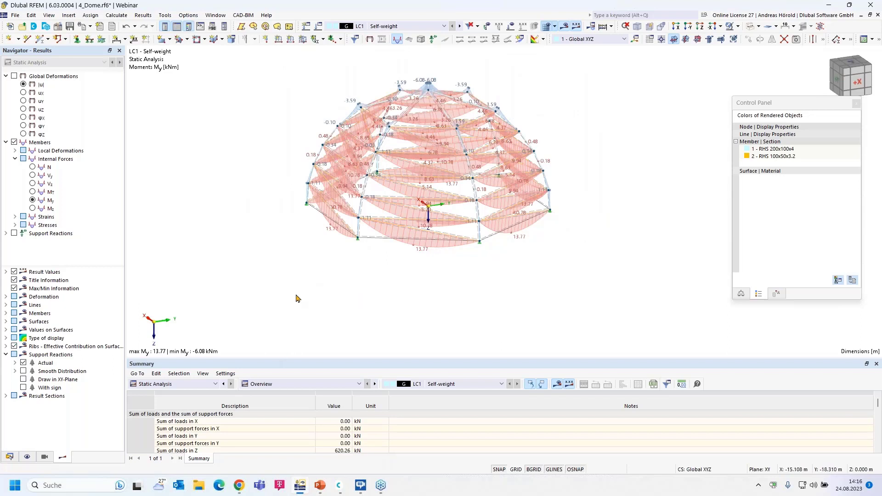
- Limit the visible members to those with section 2 - RHS 100x50x3.2
{"action": "left_click", "coordinate": [44, 457]}
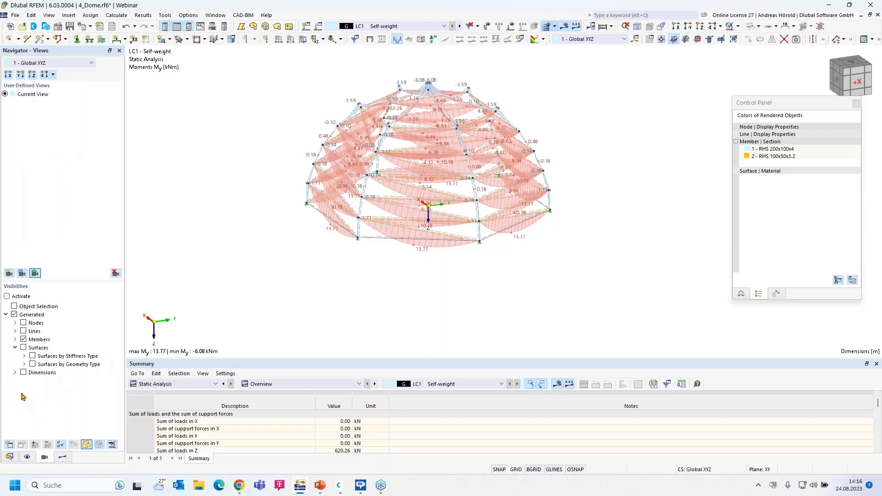
{"action": "left_click", "coordinate": [15, 339]}
{"action": "left_click", "coordinate": [25, 356]}
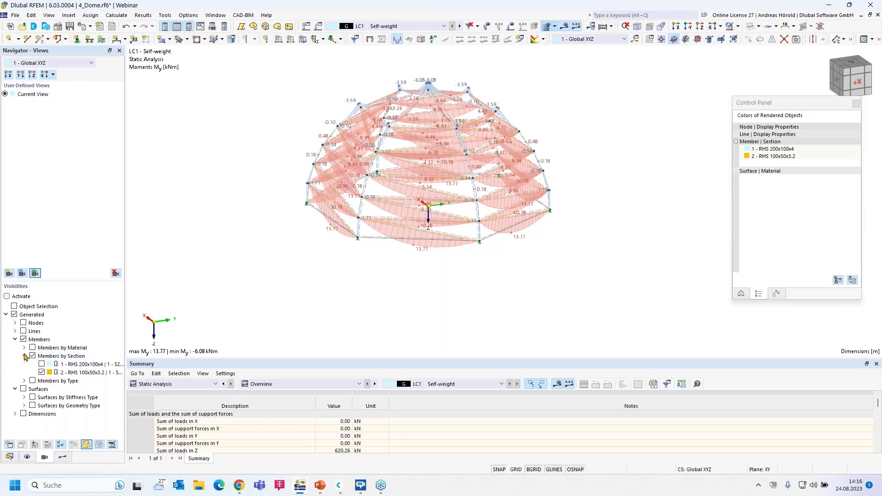
{"action": "left_click", "coordinate": [42, 373]}
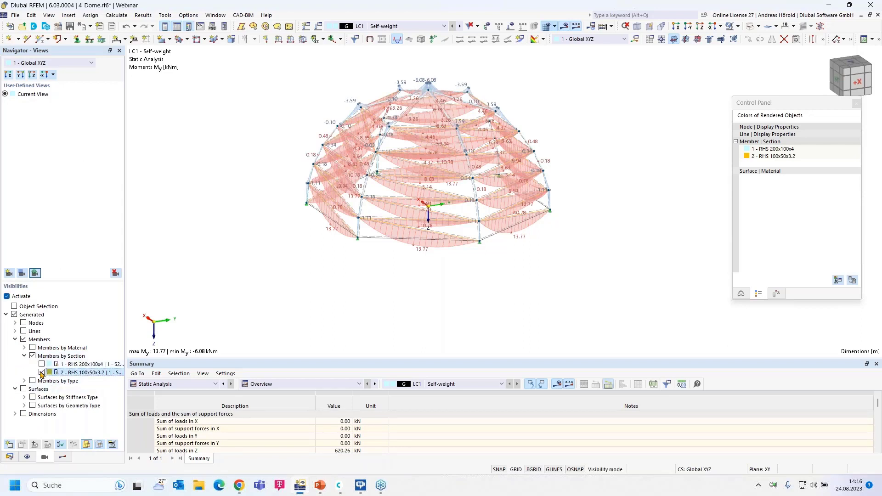
{"action": "left_click", "coordinate": [42, 372]}
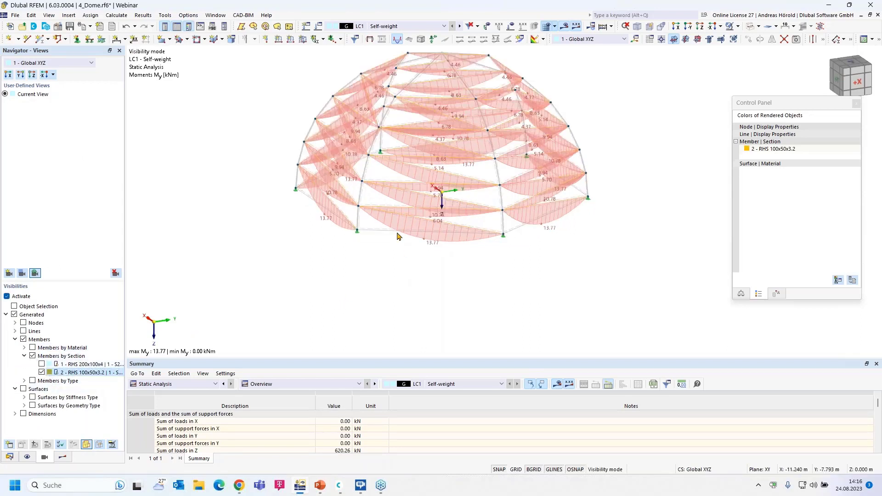
- Display the transparent model and change the member type of all visible truss members to Truss (only N), accepting the deletion of results
{"action": "scroll", "coordinate": [263, 292], "scroll_direction": "down", "scroll_amount": 3}
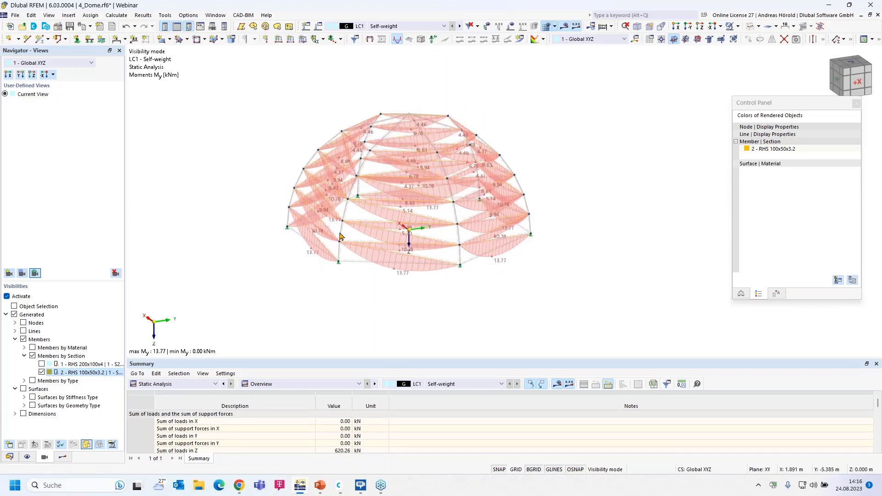
{"action": "left_click_drag", "start_coordinate": [236, 304], "coordinate": [586, 79]}
{"action": "scroll", "coordinate": [582, 83], "scroll_direction": "up", "scroll_amount": 5}
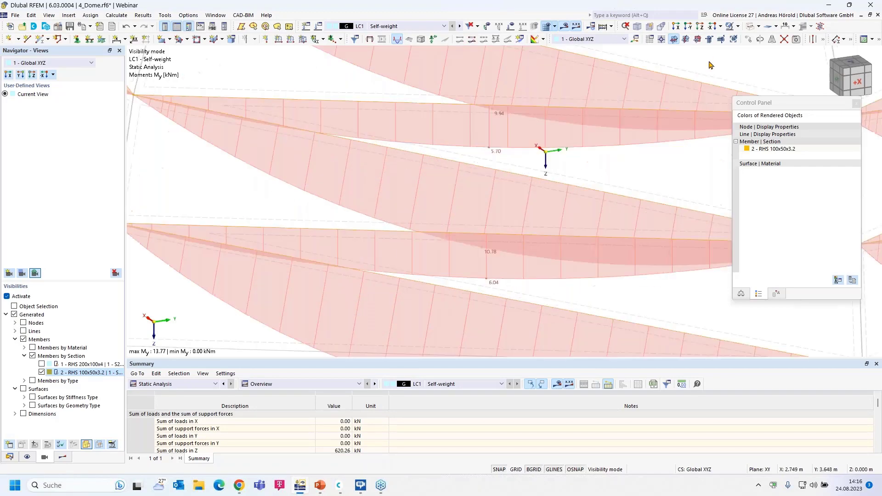
{"action": "left_click", "coordinate": [758, 26]}
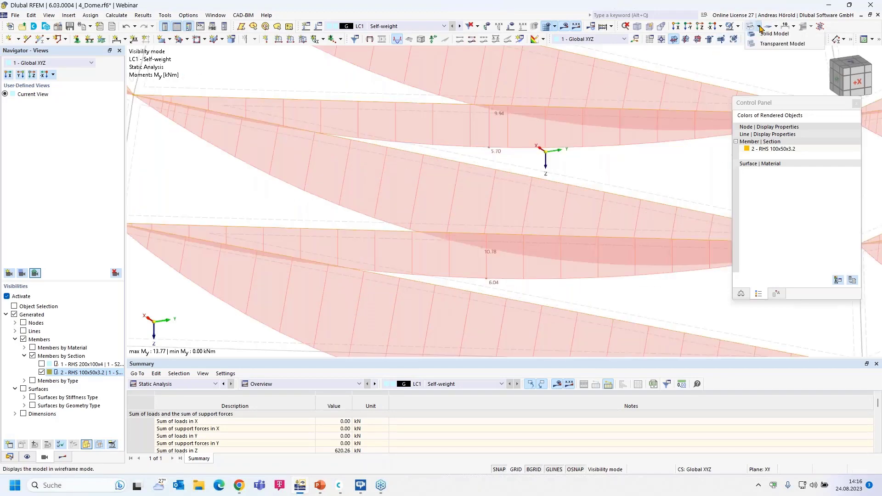
{"action": "left_click", "coordinate": [771, 49]}
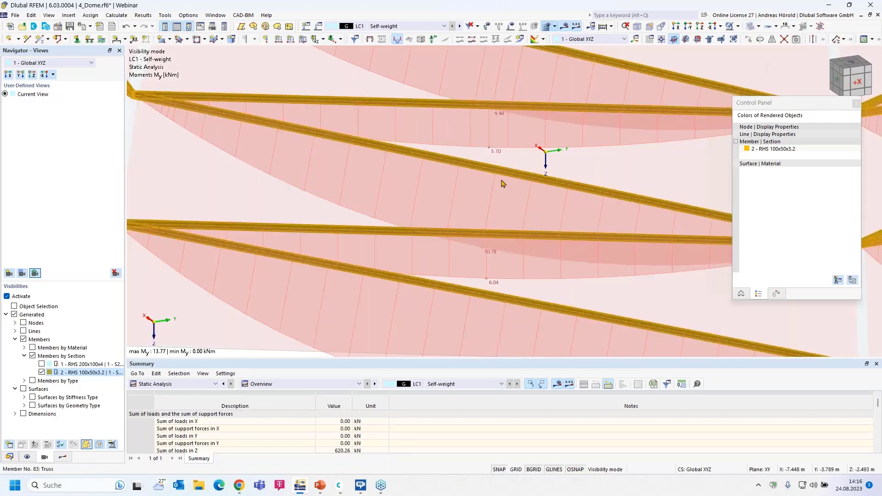
{"action": "double_click", "coordinate": [372, 232]}
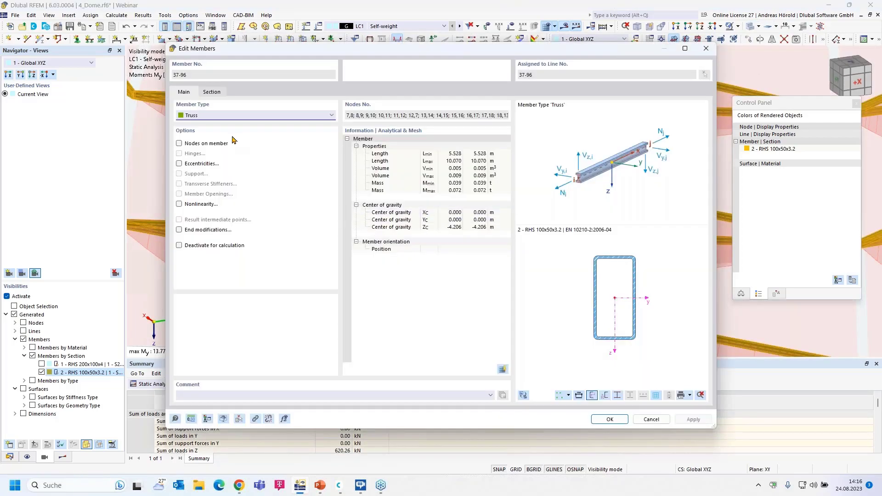
{"action": "left_click", "coordinate": [238, 119]}
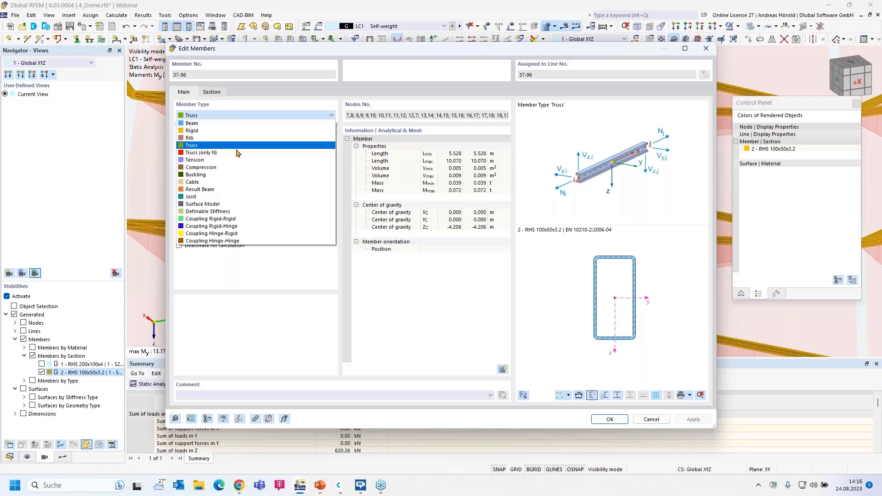
{"action": "left_click", "coordinate": [239, 153]}
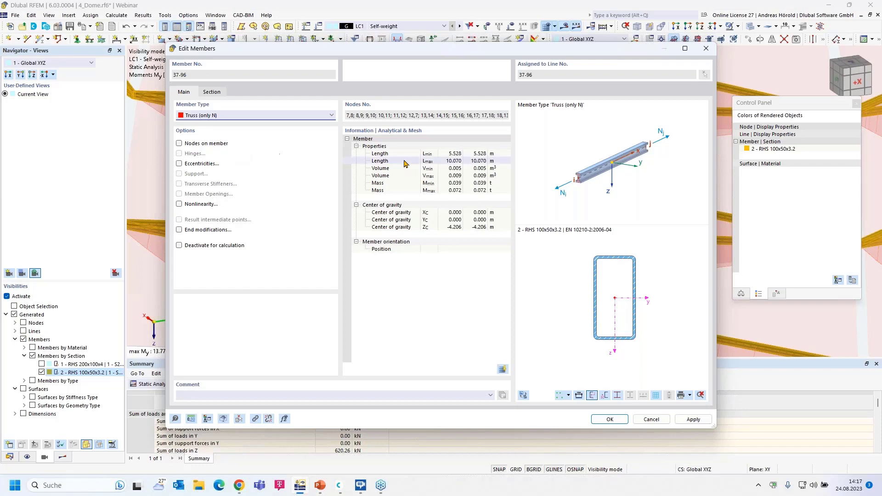
{"action": "left_click", "coordinate": [609, 419]}
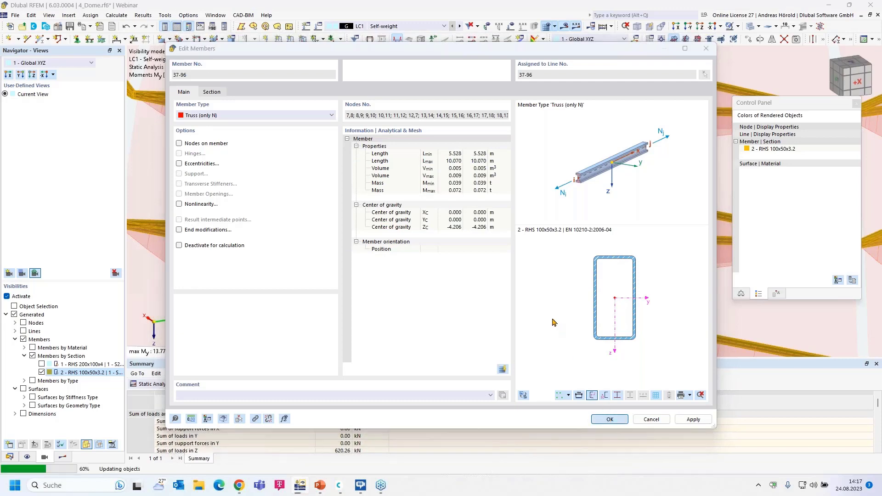
{"action": "left_click", "coordinate": [479, 281]}
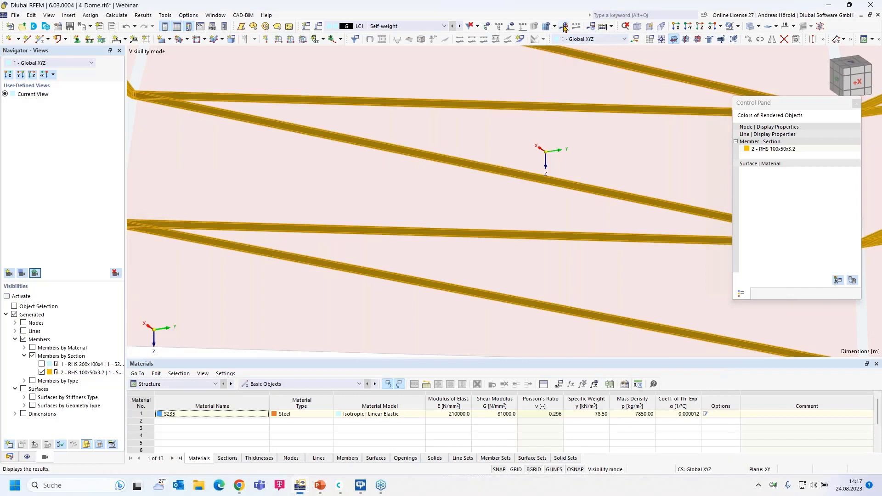
- Recalculate LC1 Self-weight for the dome with the modified truss members and display the results
{"action": "scroll", "coordinate": [533, 222], "scroll_direction": "down", "scroll_amount": 6}
{"action": "scroll", "coordinate": [533, 223], "scroll_direction": "up", "scroll_amount": 1}
{"action": "middle_click_drag", "start_coordinate": [527, 230], "coordinate": [488, 328]}
{"action": "scroll", "coordinate": [488, 329], "scroll_direction": "down", "scroll_amount": 1}
{"action": "left_click", "coordinate": [564, 27]}
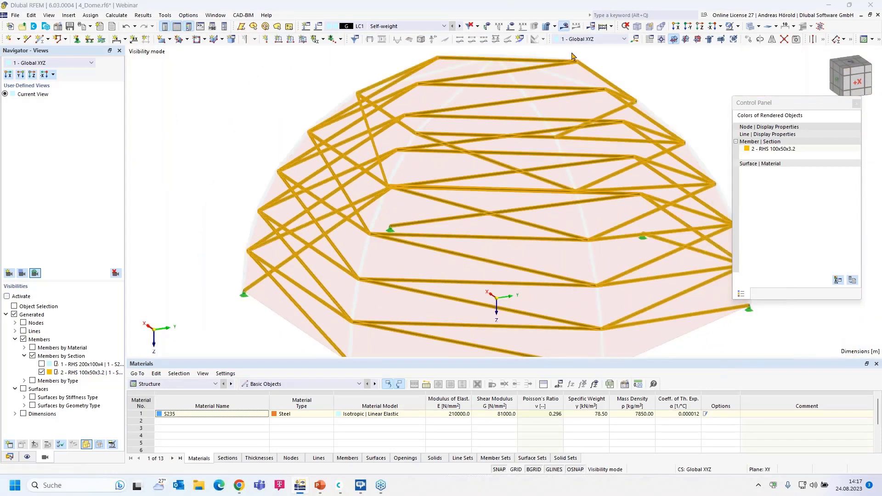
{"action": "left_click", "coordinate": [477, 280]}
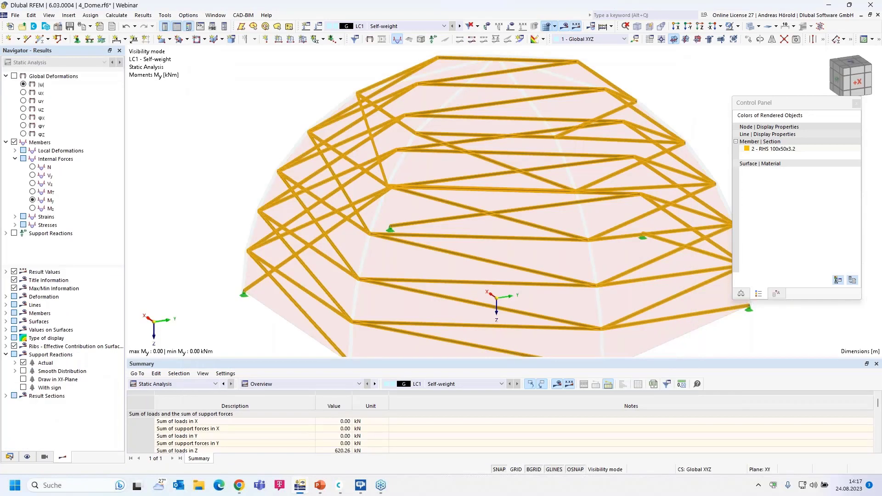
- Check the moments My in the truss members, and display their axial forces N from a flatter viewing angle
{"action": "scroll", "coordinate": [510, 288], "scroll_direction": "down", "scroll_amount": 1}
{"action": "middle_click_drag", "start_coordinate": [511, 288], "coordinate": [452, 255]}
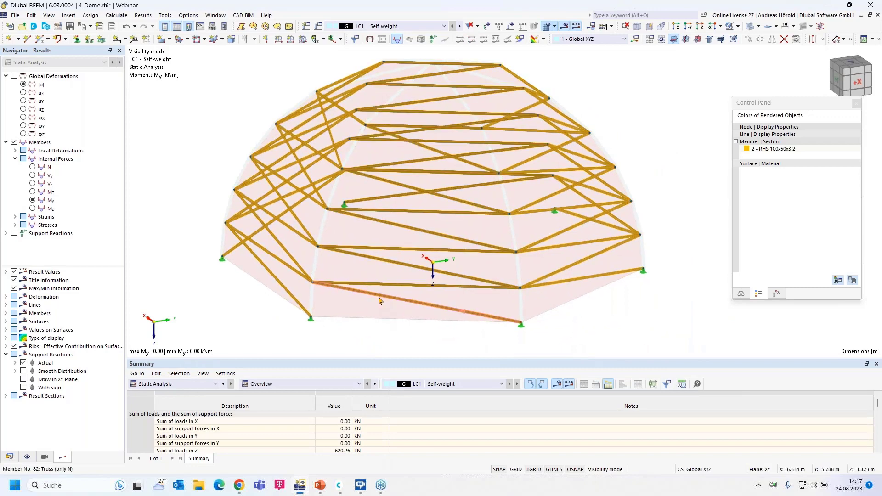
{"action": "left_click", "coordinate": [33, 200]}
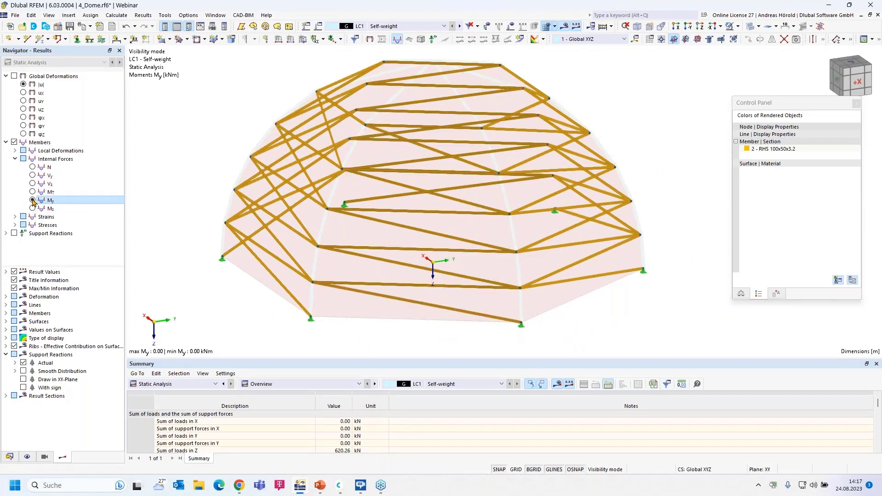
{"action": "left_click", "coordinate": [32, 167]}
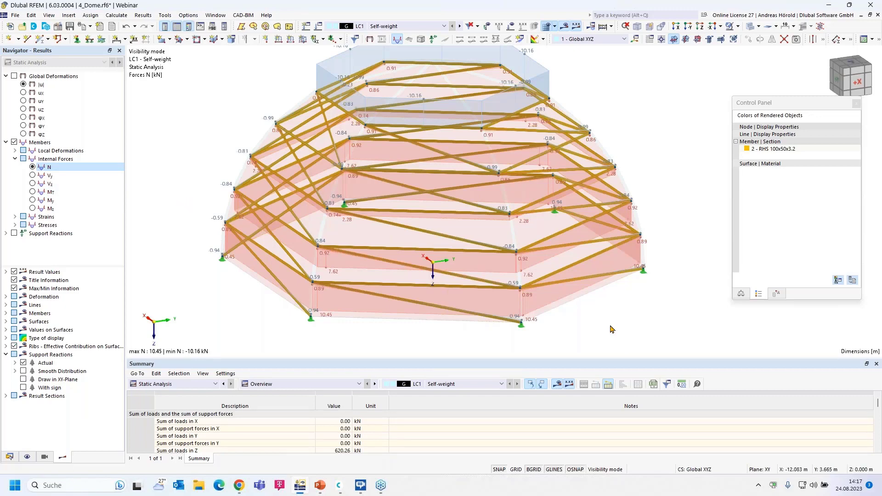
{"action": "middle_click_drag", "start_coordinate": [610, 327], "coordinate": [616, 350], "text": "ctrl"}
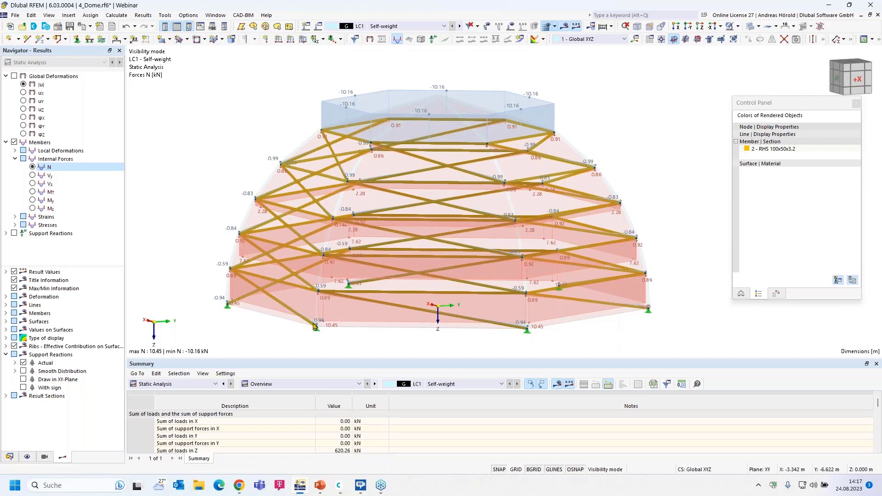
- Collapse the 4_Dome model's data tree and activate the 5_Optimization model
{"action": "left_click", "coordinate": [10, 457]}
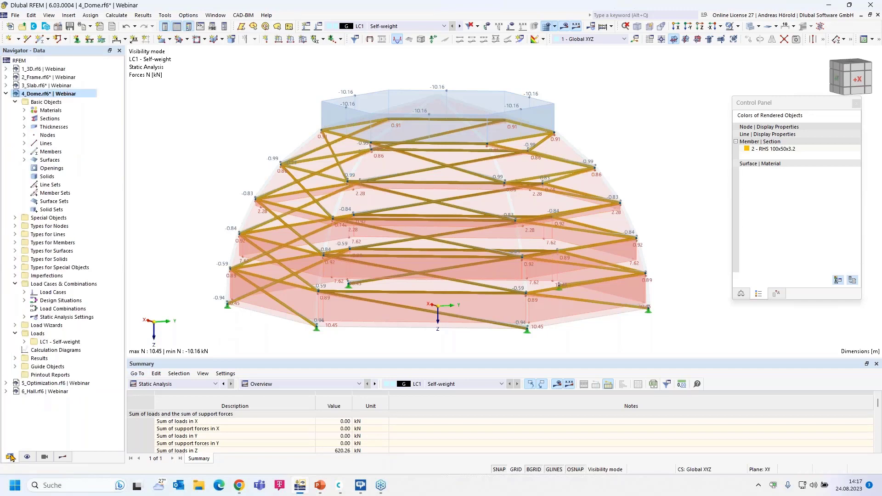
{"action": "left_click", "coordinate": [6, 93]}
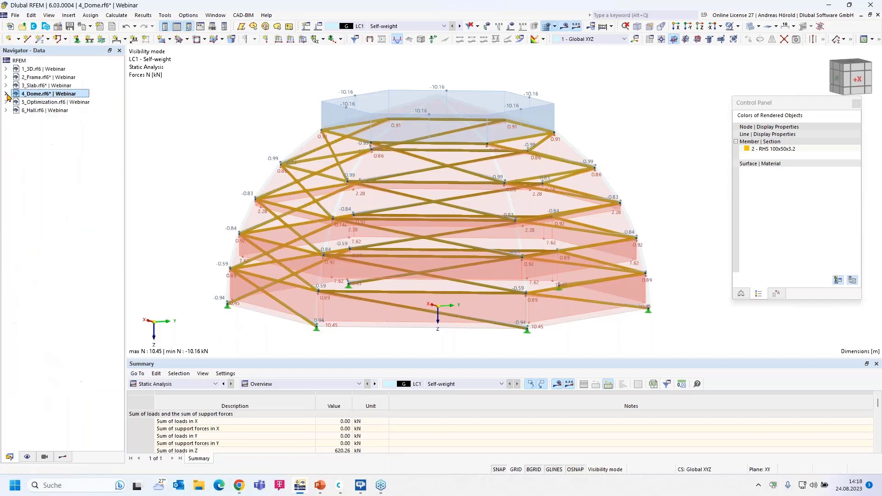
{"action": "left_click", "coordinate": [35, 103]}
{"action": "double_click", "coordinate": [35, 102]}
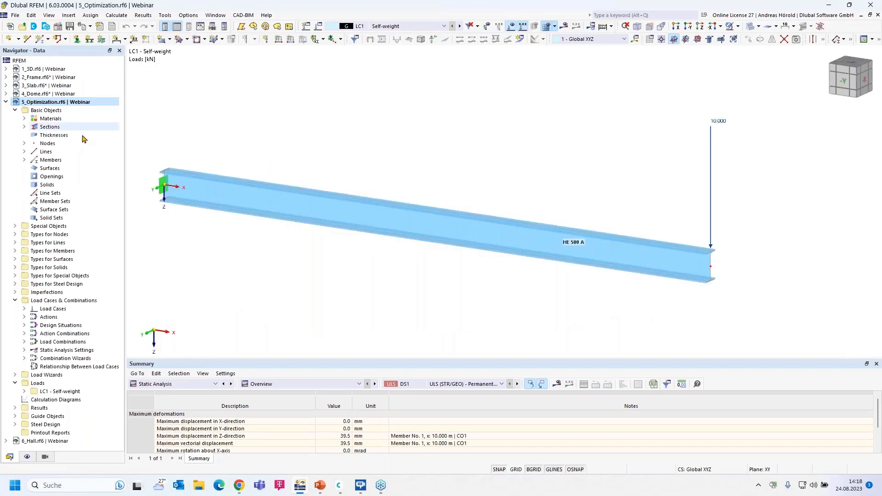
{"action": "middle_click_drag", "start_coordinate": [251, 252], "coordinate": [279, 248]}
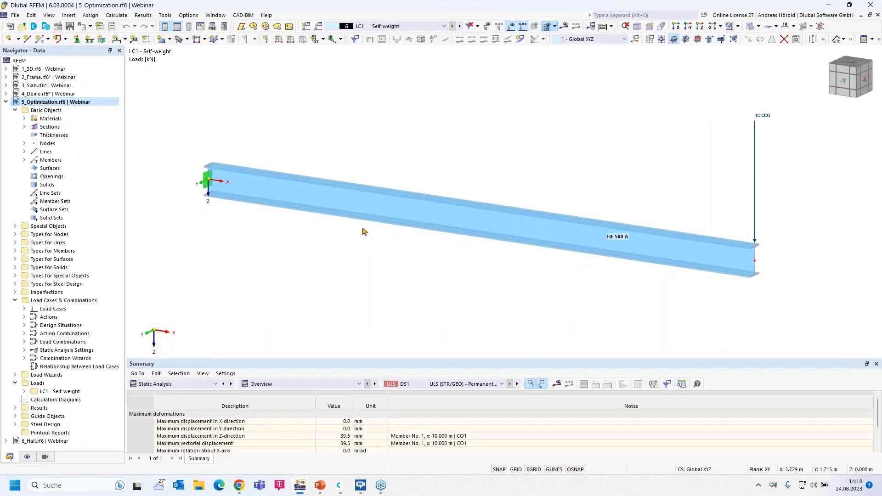
- Show the Steel Design results table with the design ratios on the HE 500 A beam
{"action": "left_click", "coordinate": [176, 385]}
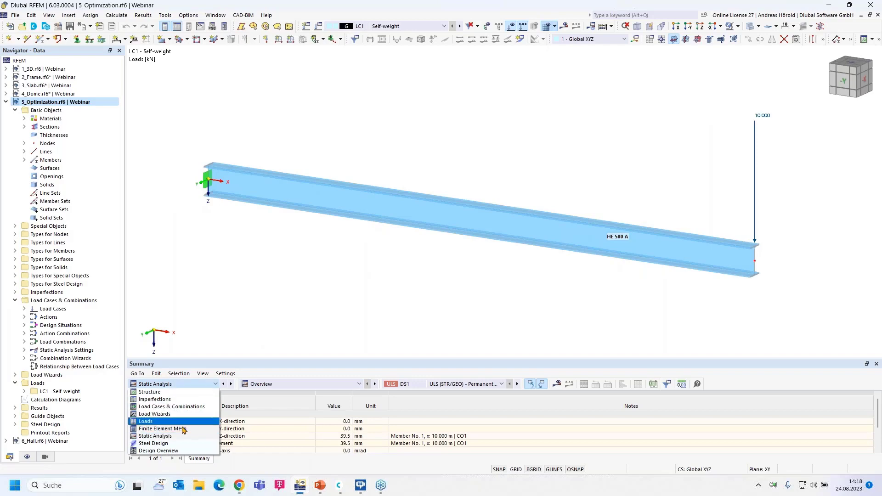
{"action": "left_click", "coordinate": [182, 447]}
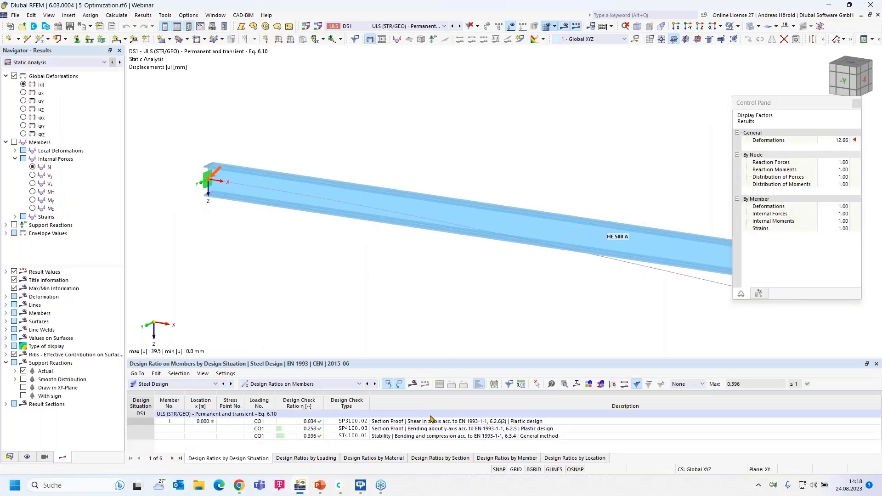
{"action": "middle_click_drag", "start_coordinate": [579, 302], "coordinate": [514, 291]}
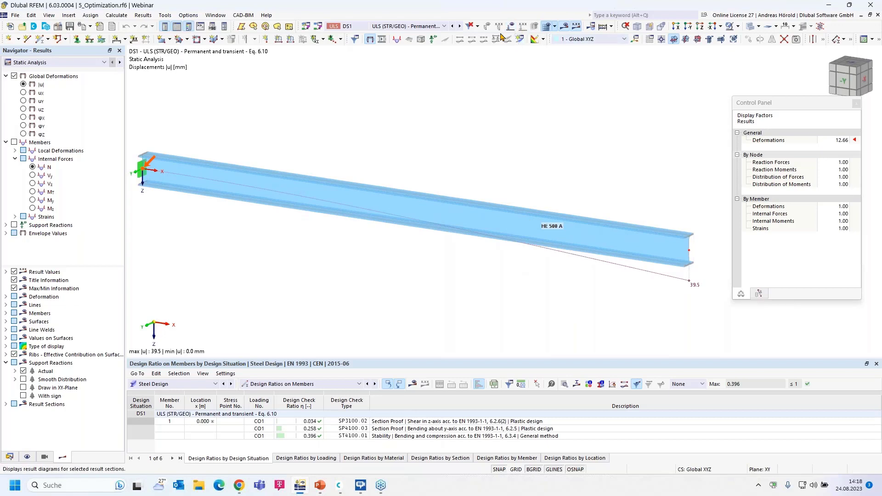
- Switch to load case LC1 Self-weight and view the load at the beam's free end
{"action": "left_click", "coordinate": [444, 26]}
{"action": "left_click", "coordinate": [423, 35]}
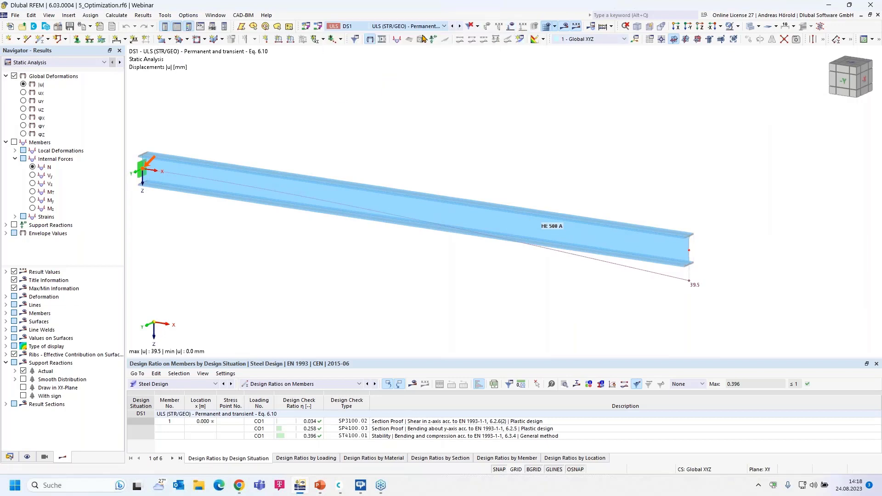
{"action": "left_click", "coordinate": [510, 27]}
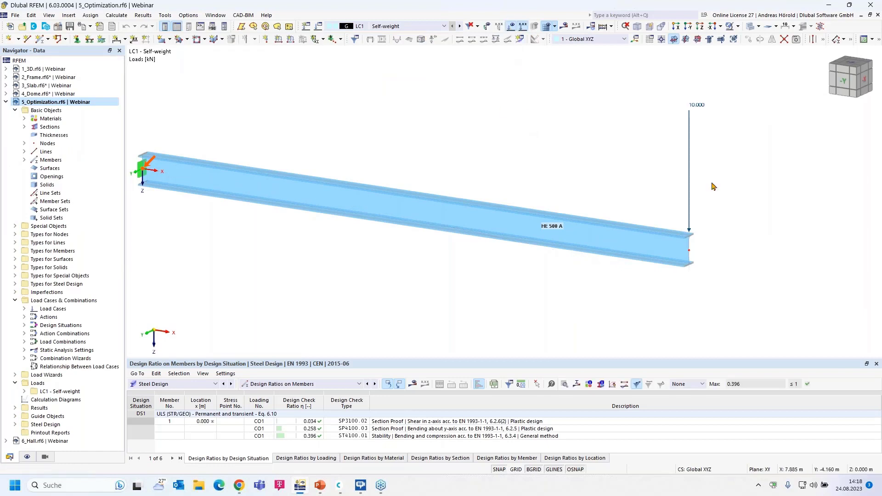
{"action": "scroll", "coordinate": [693, 195], "scroll_direction": "down", "scroll_amount": 1}
{"action": "middle_click_drag", "start_coordinate": [599, 186], "coordinate": [608, 200]}
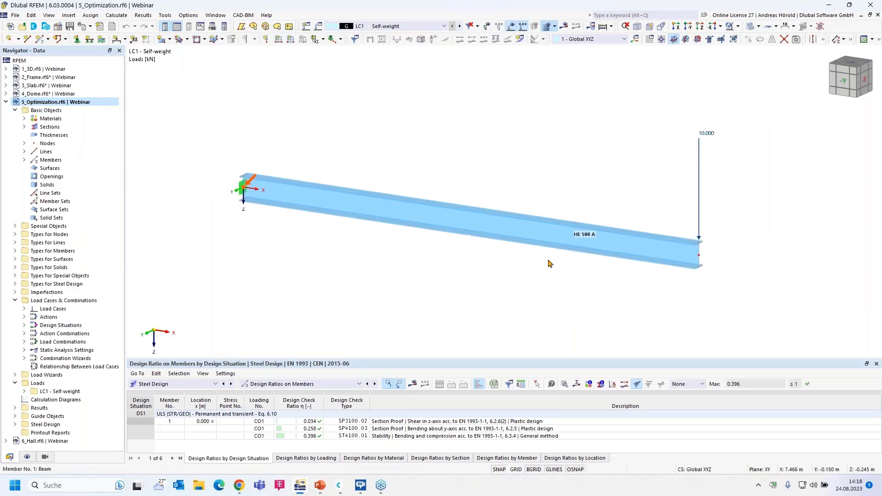
- Highlight the bending and compression stability check in the table and switch to design situation DS1 ULS (STR/GEO)
{"action": "left_click", "coordinate": [391, 436]}
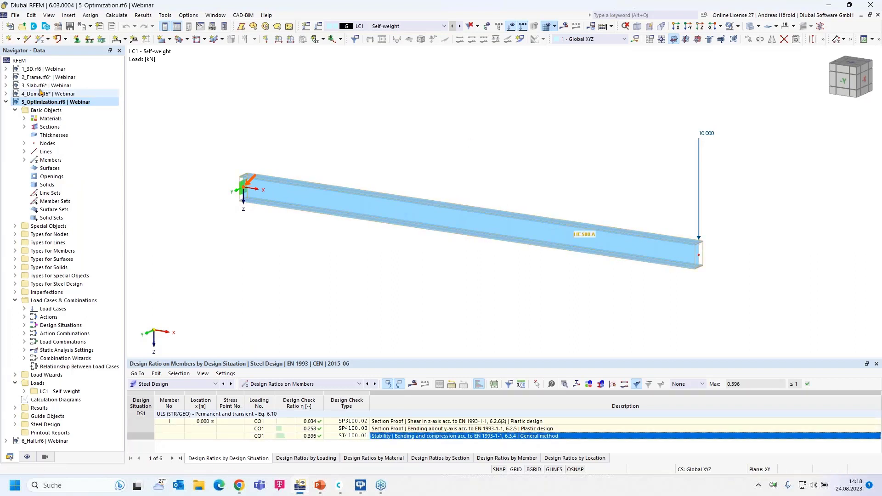
{"action": "left_click", "coordinate": [46, 456]}
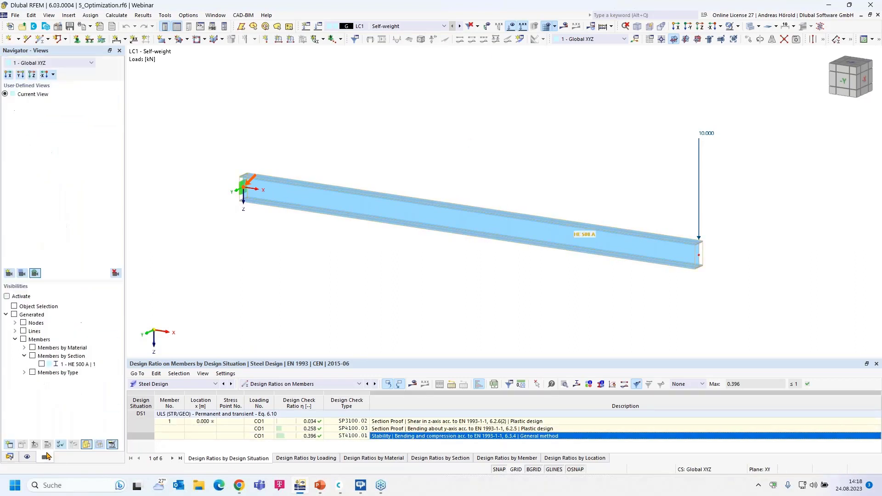
{"action": "left_click", "coordinate": [27, 456]}
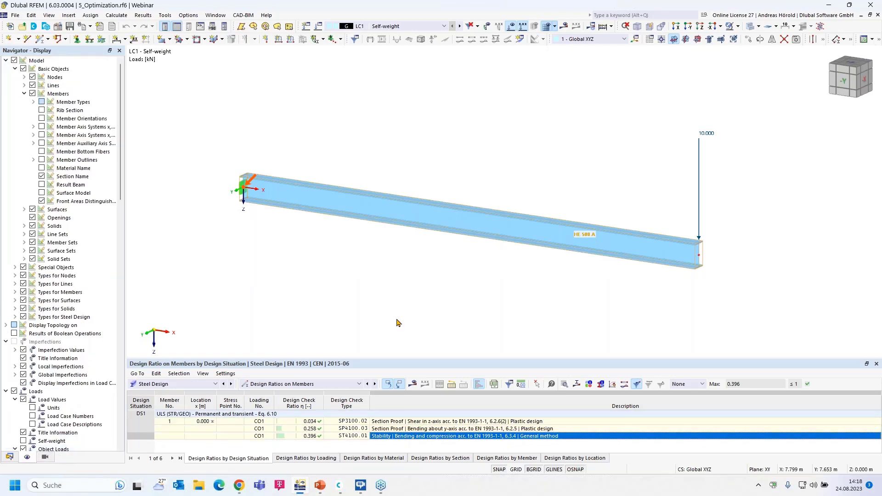
{"action": "left_click", "coordinate": [441, 26]}
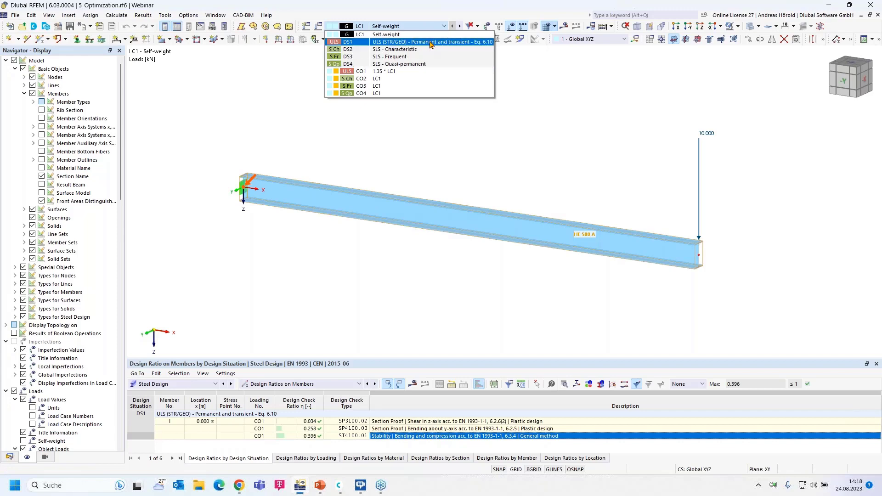
{"action": "left_click", "coordinate": [431, 43]}
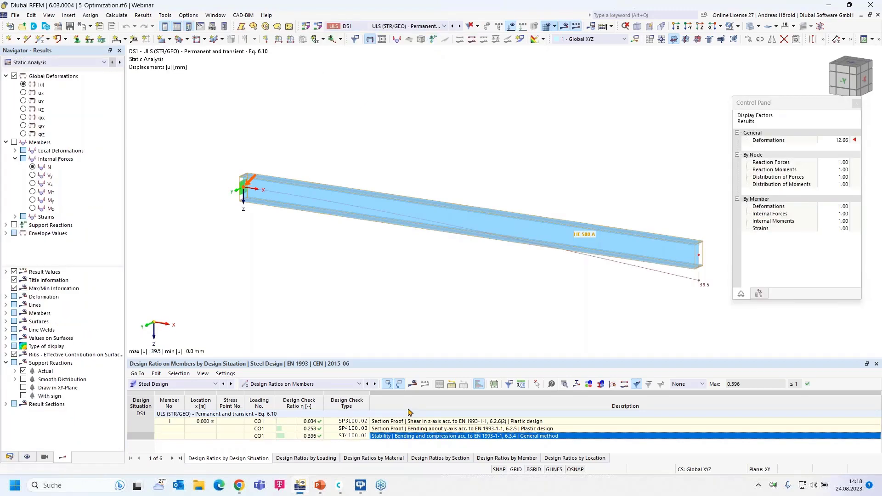
- Show the governing internal forces by member in the Steel Design results table
{"action": "left_click", "coordinate": [308, 384]}
{"action": "left_click", "coordinate": [309, 393]}
{"action": "left_click", "coordinate": [314, 384]}
{"action": "left_click", "coordinate": [308, 408]}
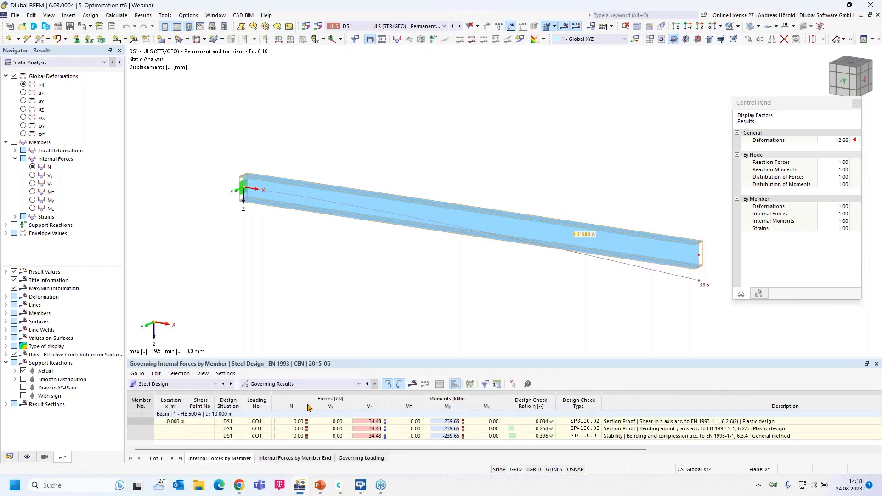
- Show the design ratios on members in the table and the Steel Design results on the beam, highlighting the bending and compression stability check
{"action": "left_click", "coordinate": [315, 385]}
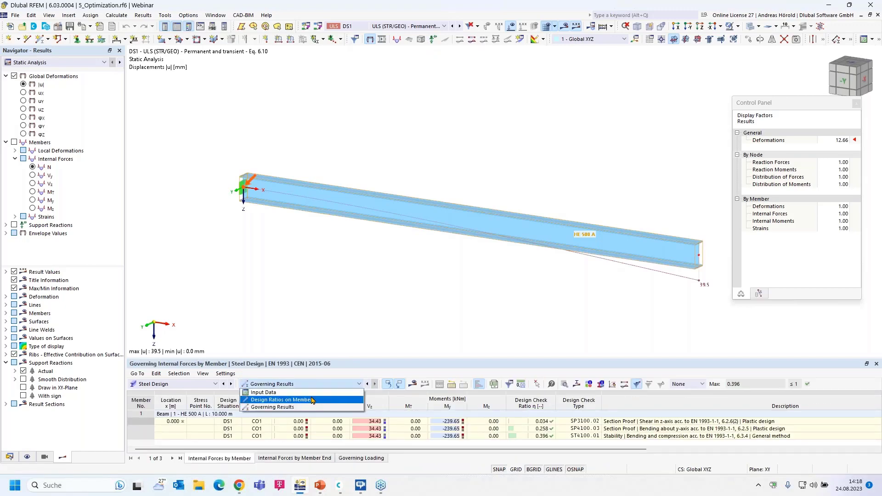
{"action": "left_click", "coordinate": [315, 400]}
{"action": "left_click", "coordinate": [104, 62]}
{"action": "left_click", "coordinate": [91, 78]}
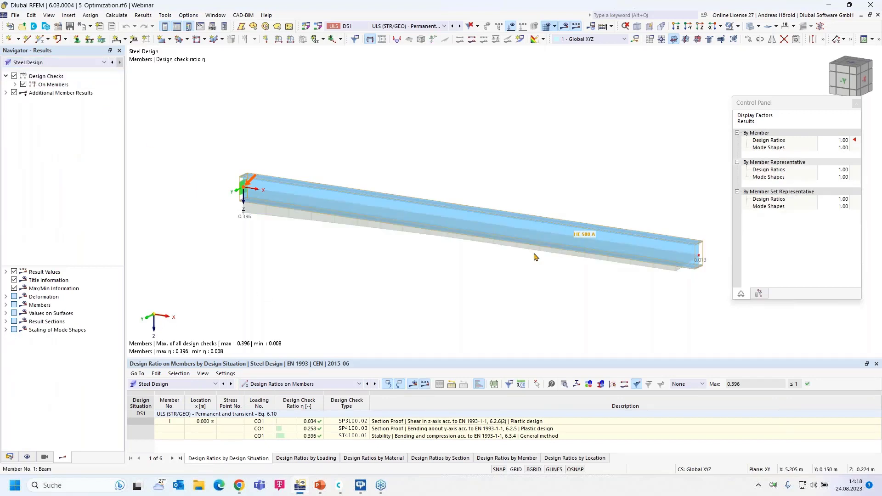
{"action": "left_click", "coordinate": [316, 437]}
{"action": "left_click", "coordinate": [316, 436]}
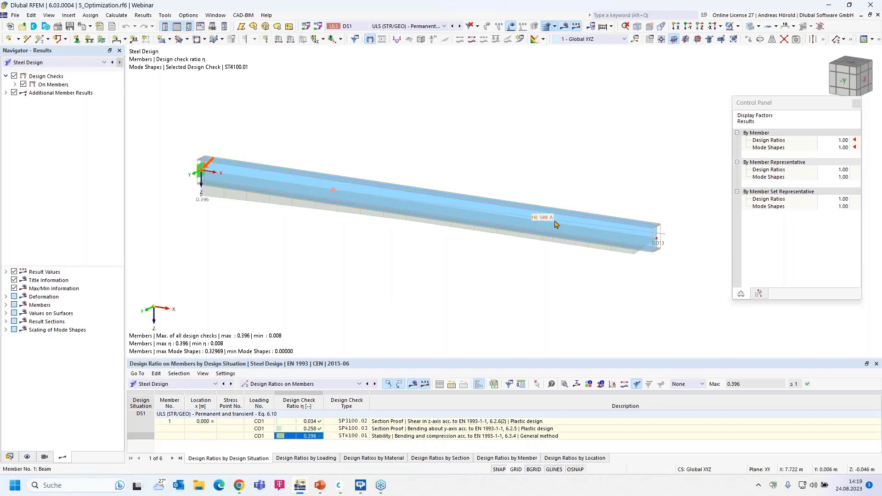
- In the Steel Design input data for sections, set HE 500 A to use "Optimize - Current Row" as its design section
{"action": "left_click", "coordinate": [332, 386]}
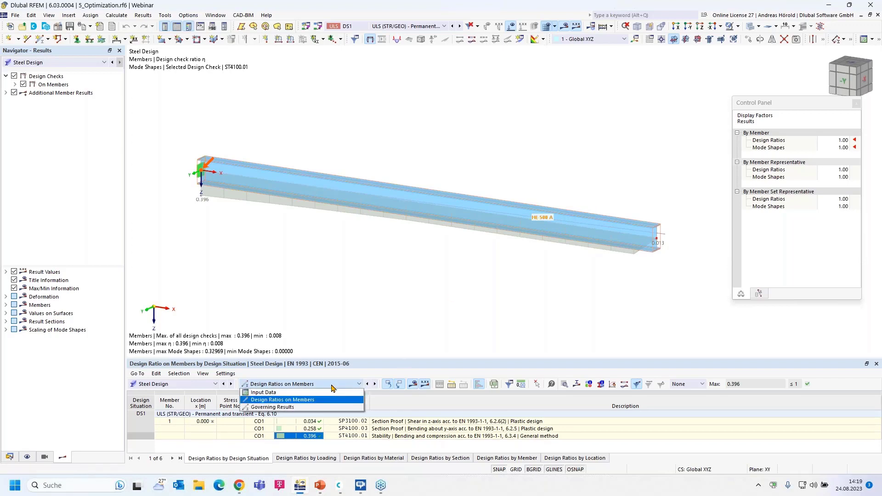
{"action": "left_click", "coordinate": [308, 392]}
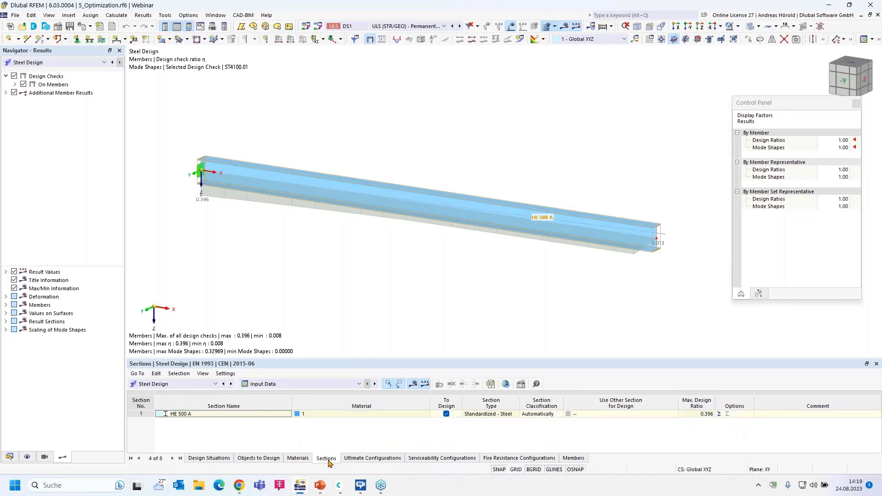
{"action": "left_click", "coordinate": [670, 416]}
{"action": "left_click", "coordinate": [667, 414]}
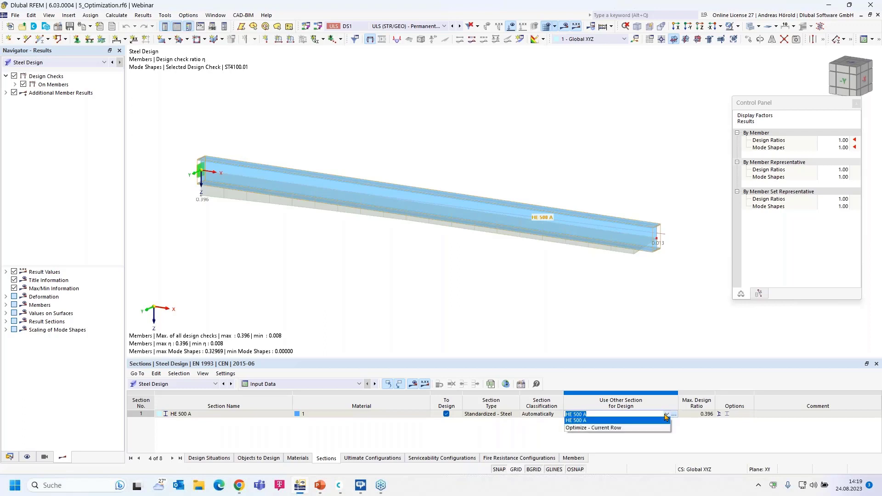
{"action": "left_click", "coordinate": [635, 428]}
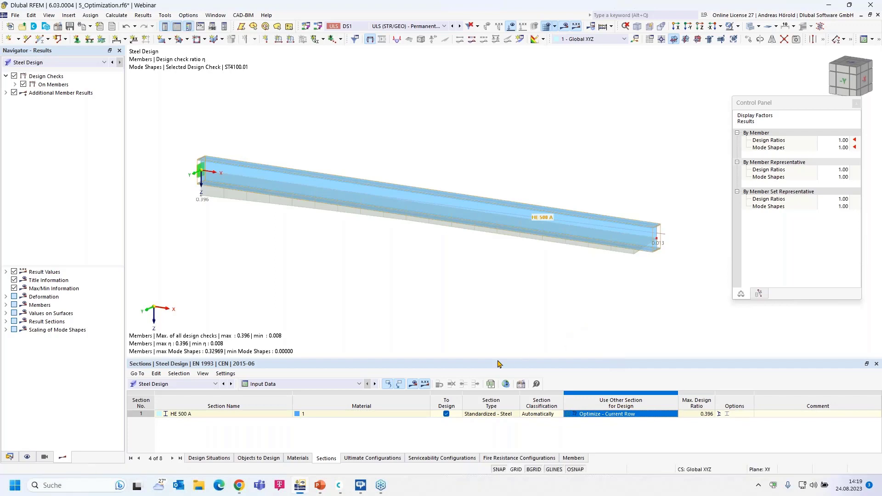
- Run the Steel Design calculation with section optimization and highlight the bending and compression stability check
{"action": "left_click", "coordinate": [611, 26]}
{"action": "left_click", "coordinate": [627, 49]}
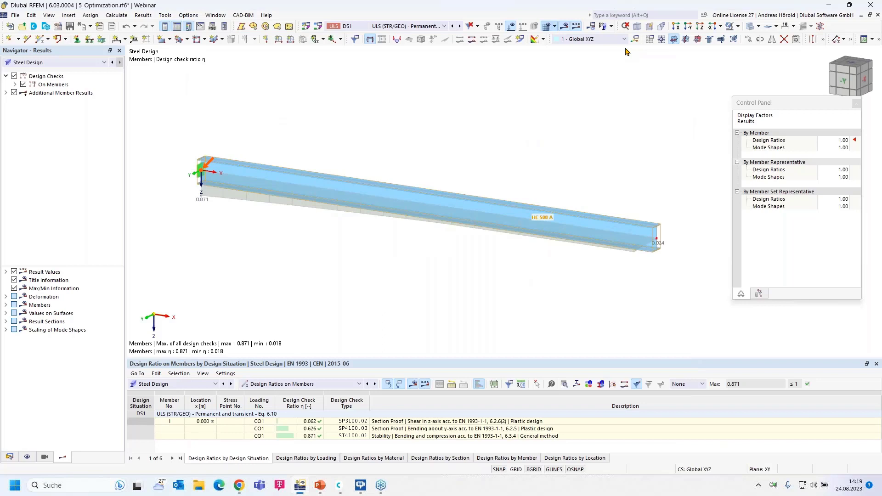
{"action": "left_click", "coordinate": [312, 436]}
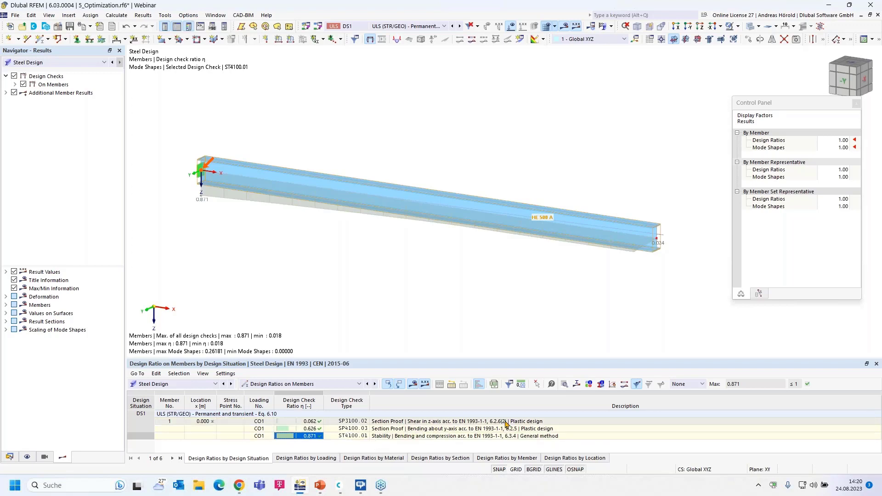
- Export the optimized HE 320 A section from the Steel Design section input data to the RFEM model
{"action": "left_click", "coordinate": [320, 386]}
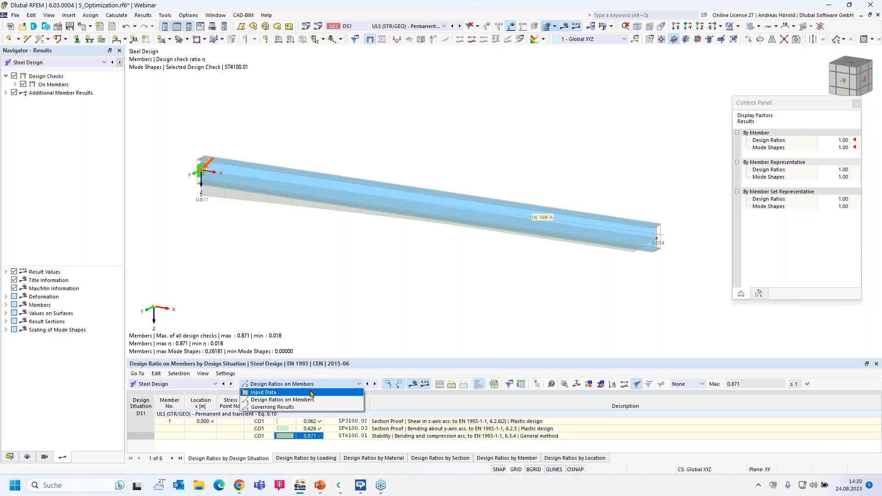
{"action": "left_click", "coordinate": [311, 393]}
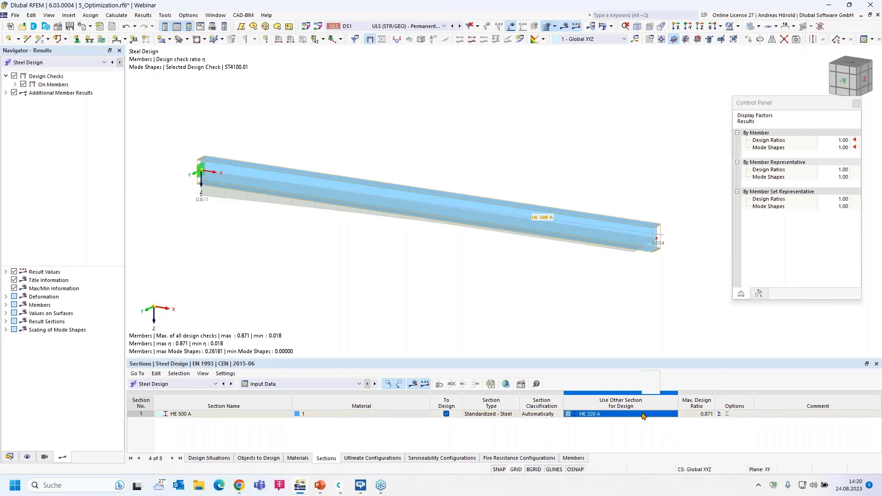
{"action": "right_click", "coordinate": [642, 415]}
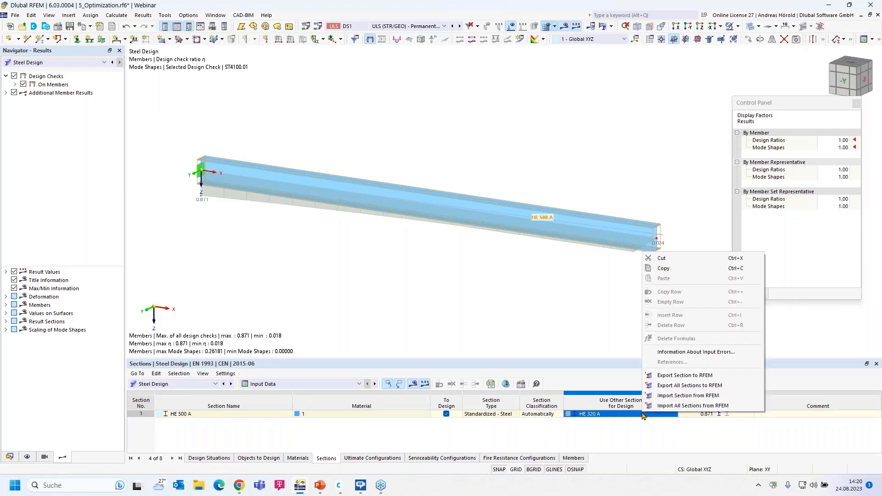
{"action": "left_click", "coordinate": [696, 377]}
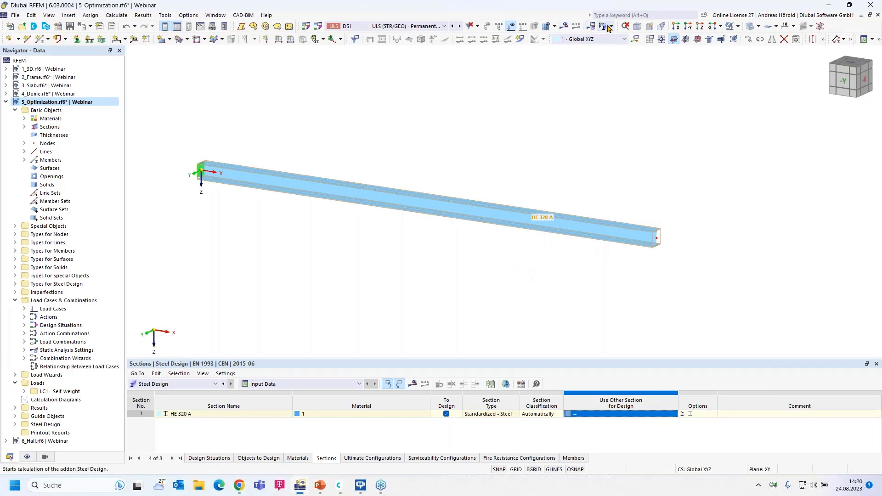
- Recalculate the Steel Design for the HE 320 A beam and show its design ratios table
{"action": "left_click", "coordinate": [625, 41]}
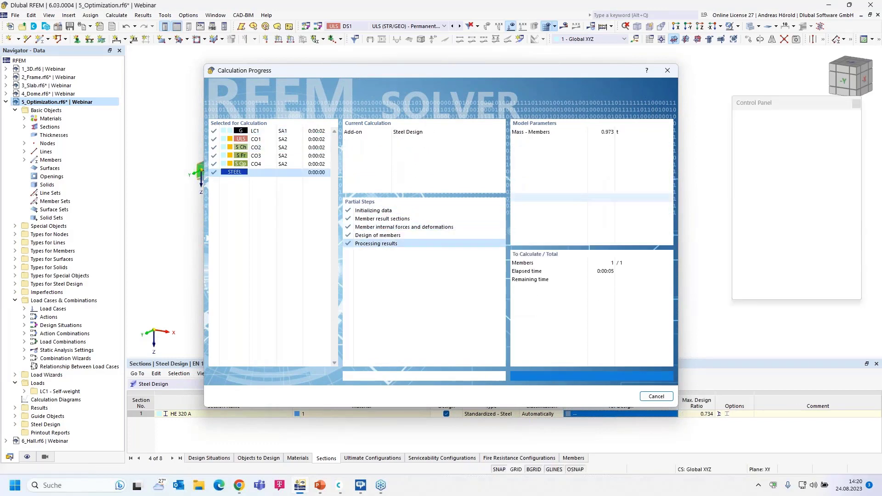
{"action": "left_click", "coordinate": [165, 383]}
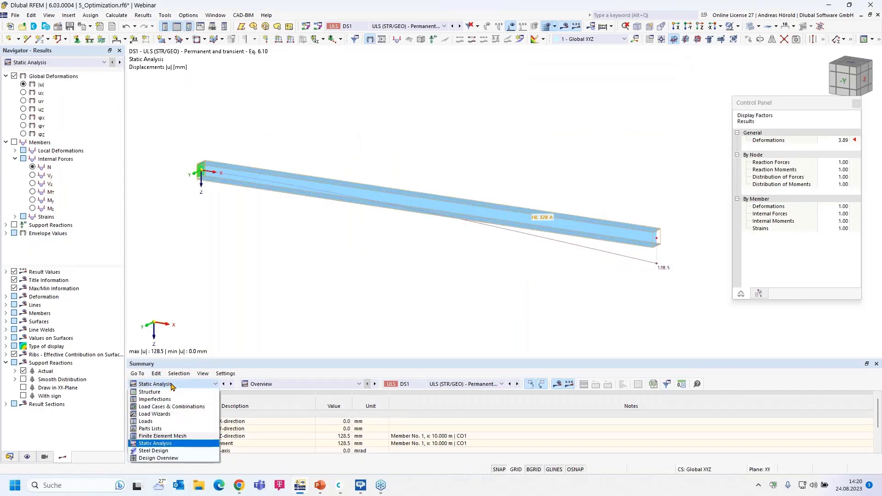
{"action": "left_click", "coordinate": [186, 452]}
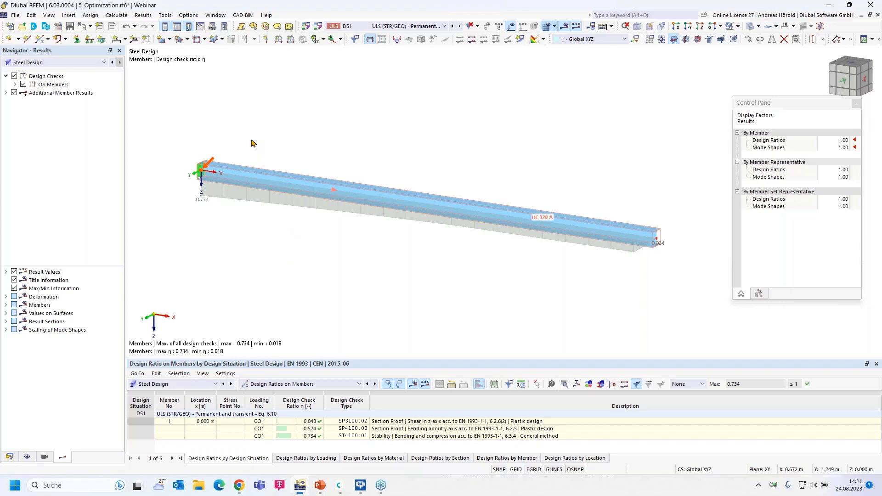
- Look through the add-ons in the model's base data, including Optimization & Costs / CO₂ Emission Estimation, and close it without changes
{"action": "left_click", "coordinate": [59, 28]}
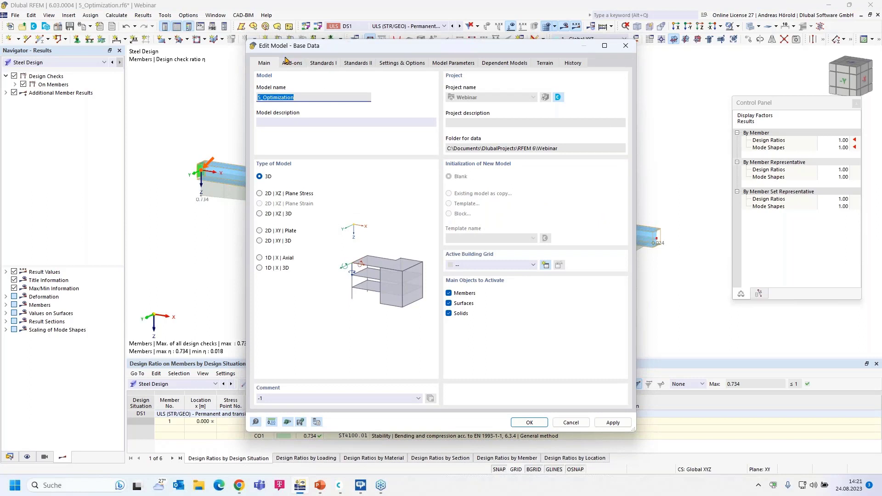
{"action": "left_click", "coordinate": [293, 64]}
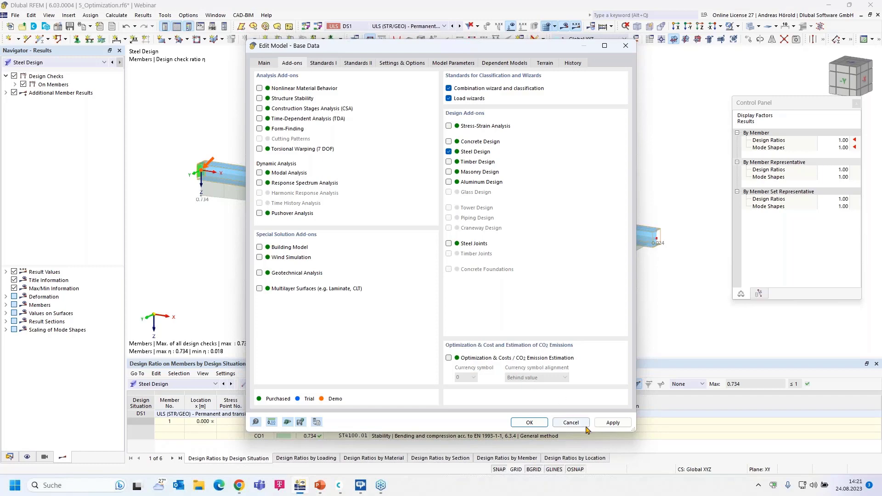
{"action": "left_click", "coordinate": [569, 423]}
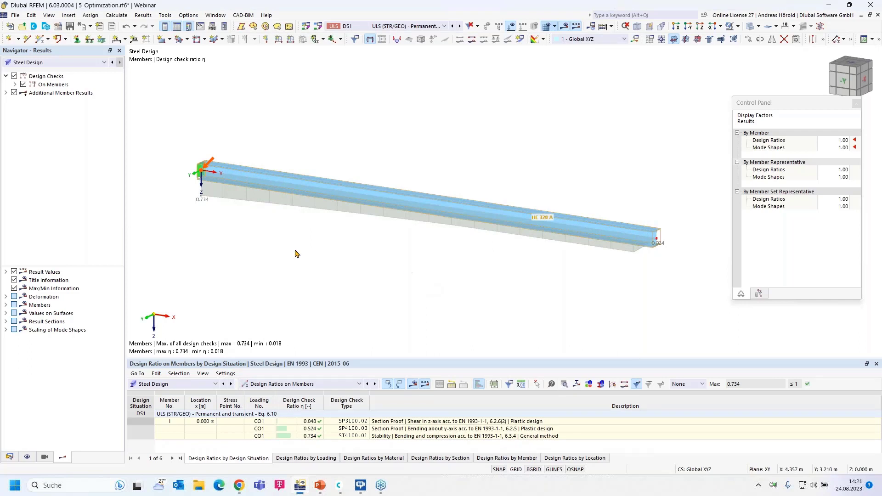
- Switch to the 6_Hall model from the project data tree, collapsing the 5_Optimization entries
{"action": "left_click", "coordinate": [10, 457]}
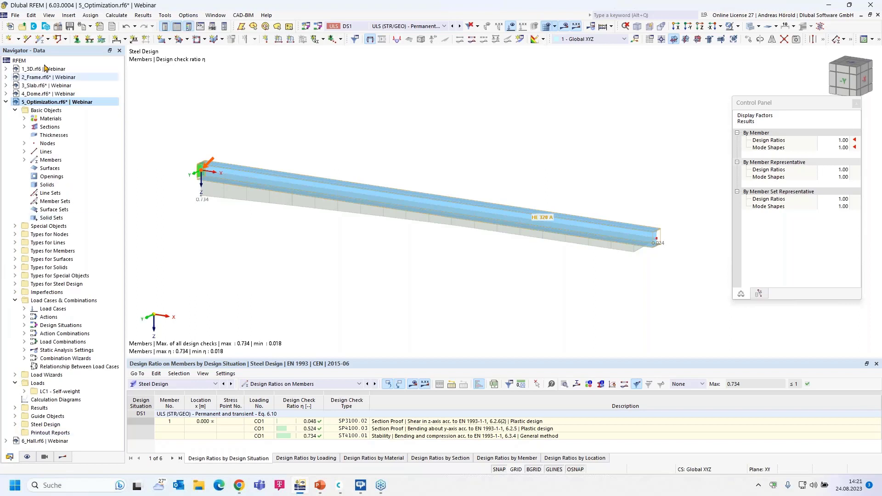
{"action": "left_click", "coordinate": [6, 94]}
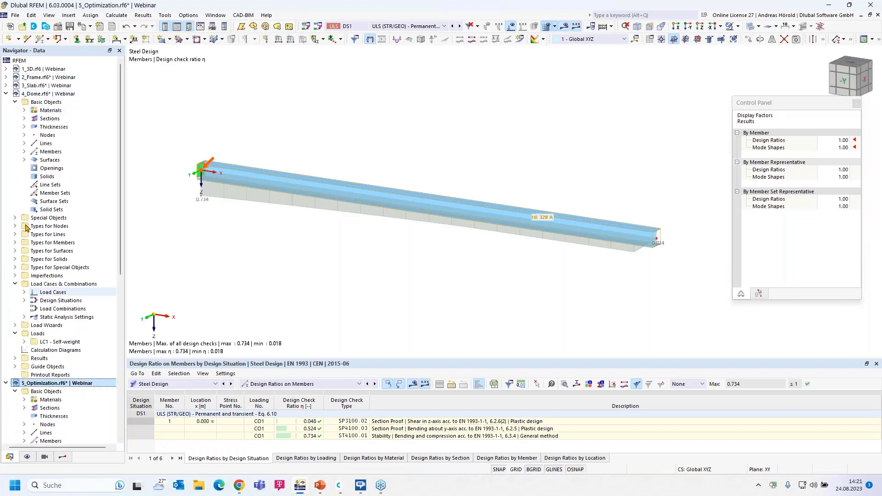
{"action": "left_click", "coordinate": [6, 94]}
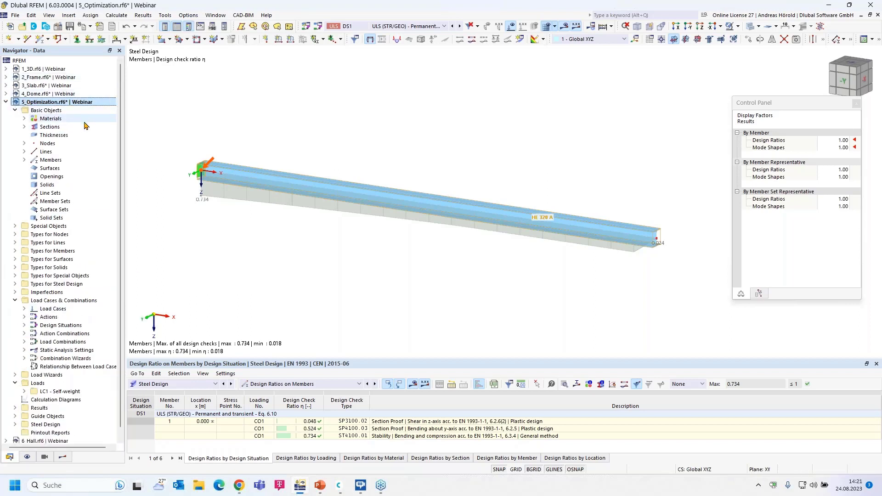
{"action": "left_click", "coordinate": [5, 102]}
{"action": "double_click", "coordinate": [55, 111]}
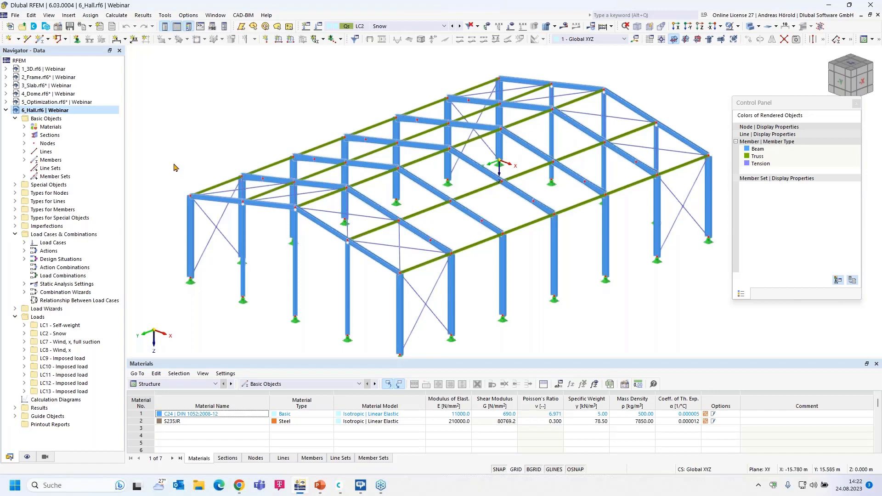
- Open the hall's load cases and combinations settings and review the Snow, Wind and Imposed load cases LC2 and LC7 to LC9
{"action": "right_click", "coordinate": [70, 236]}
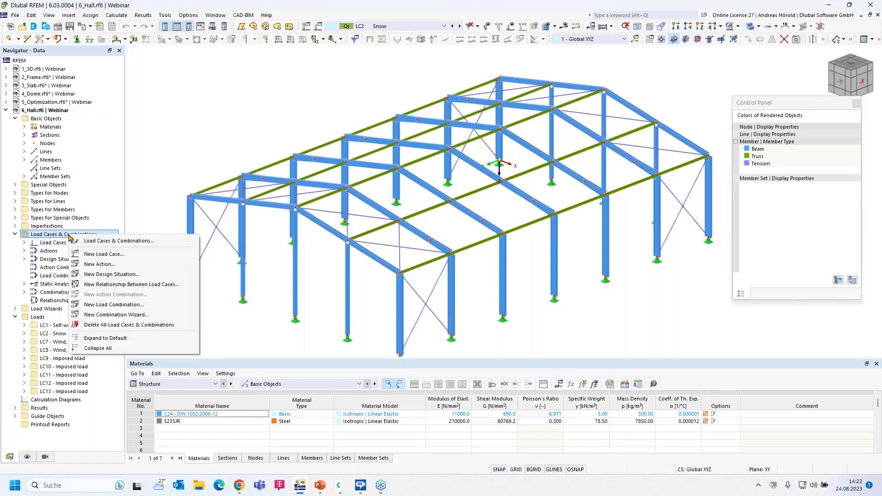
{"action": "left_click", "coordinate": [118, 243]}
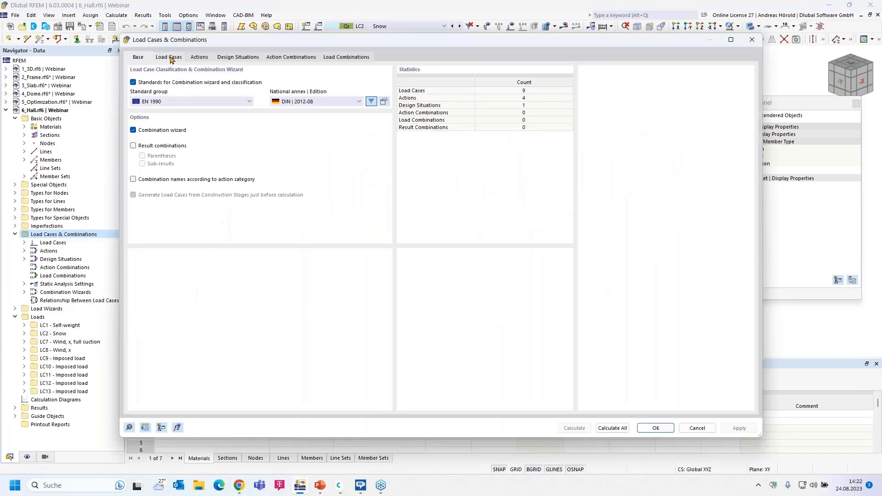
{"action": "left_click", "coordinate": [170, 57]}
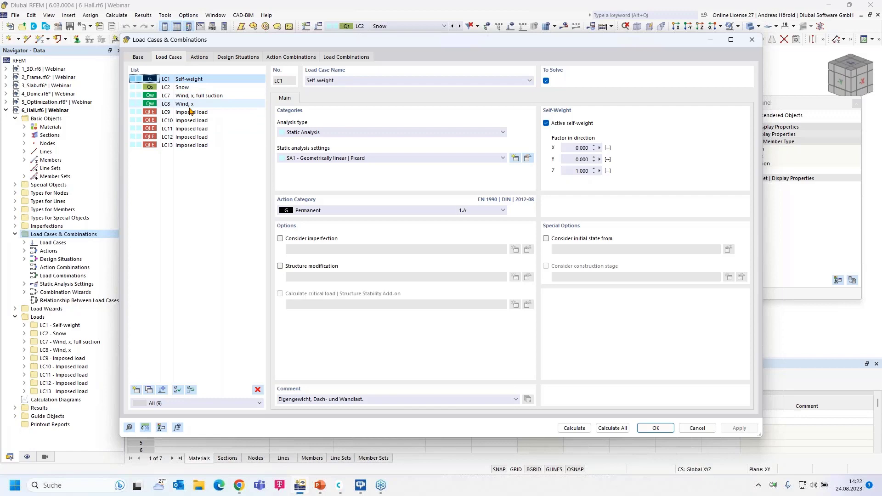
{"action": "left_click", "coordinate": [189, 87]}
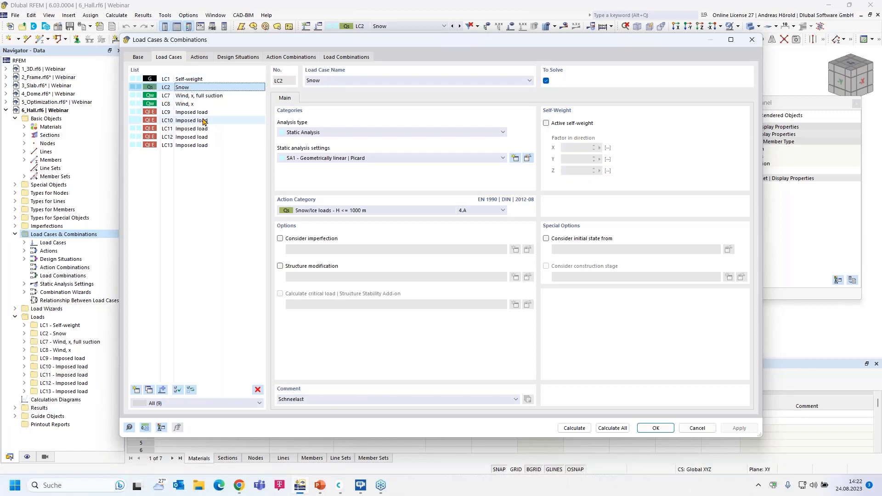
{"action": "left_click", "coordinate": [193, 96]}
{"action": "left_click", "coordinate": [189, 104]}
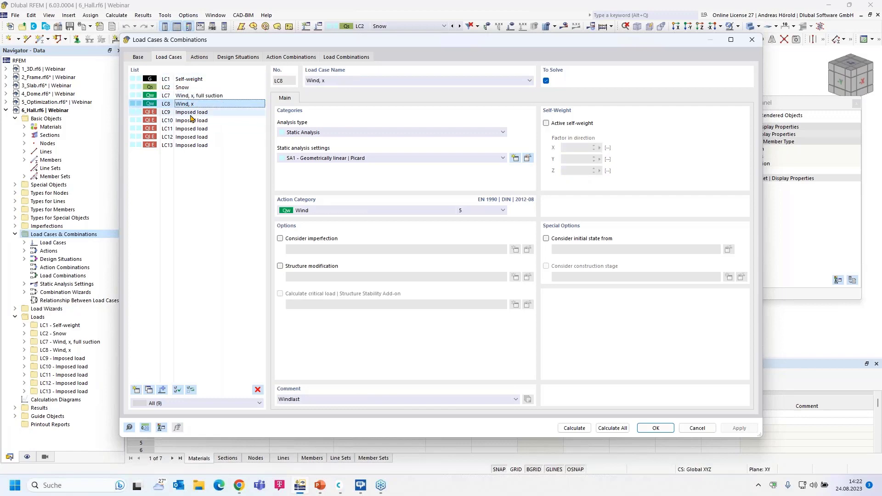
{"action": "left_click", "coordinate": [192, 113]}
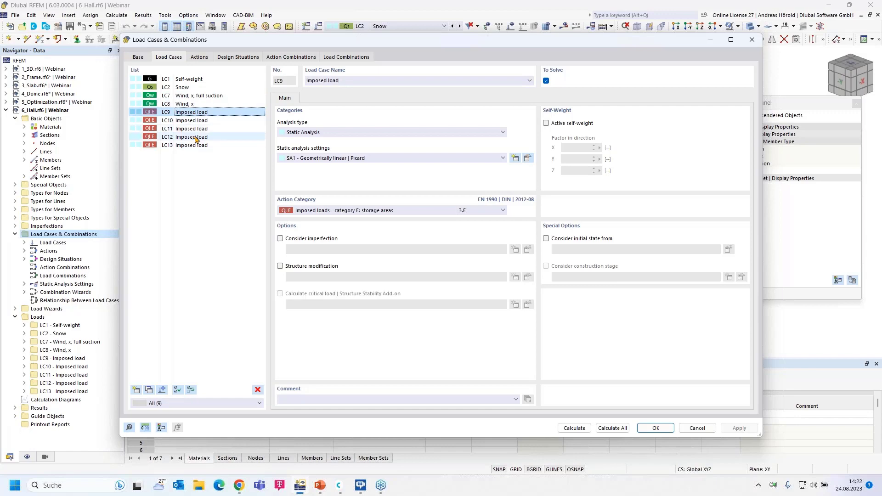
- Review the action types of the Permanent, Snow/Ice and Wind actions and the load cases assigned to Wind
{"action": "left_click", "coordinate": [199, 59]}
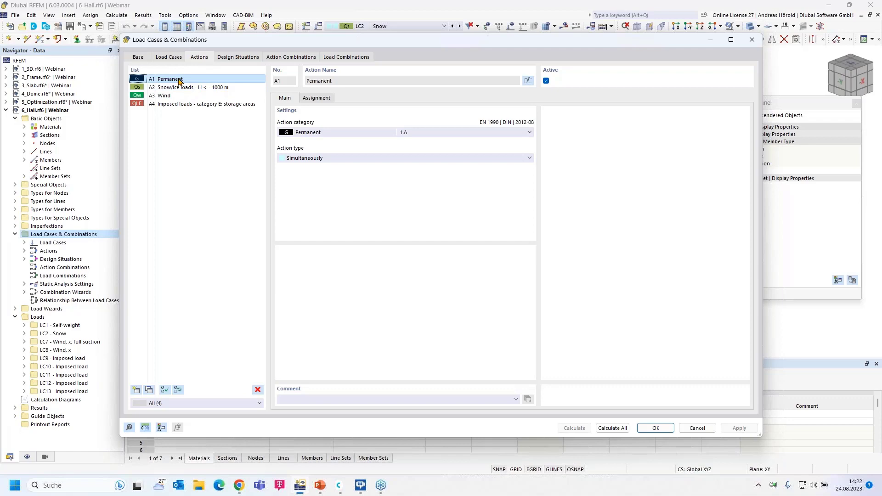
{"action": "left_click", "coordinate": [318, 159]}
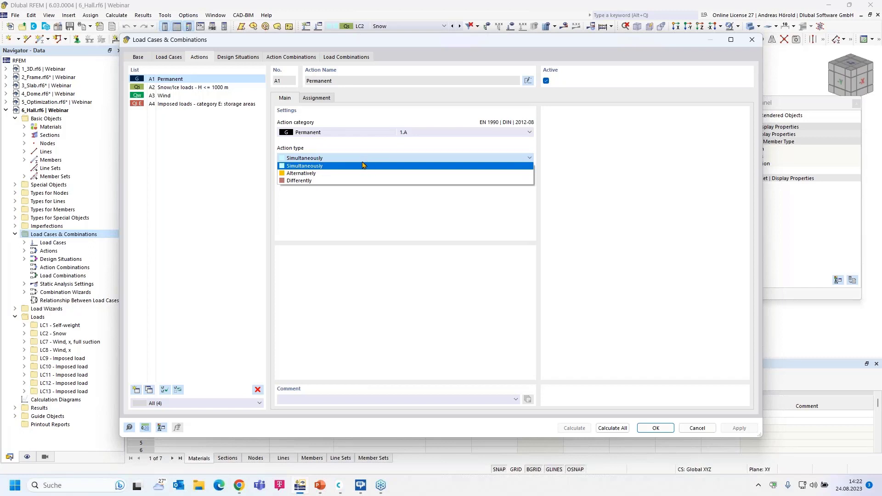
{"action": "left_click", "coordinate": [339, 166]}
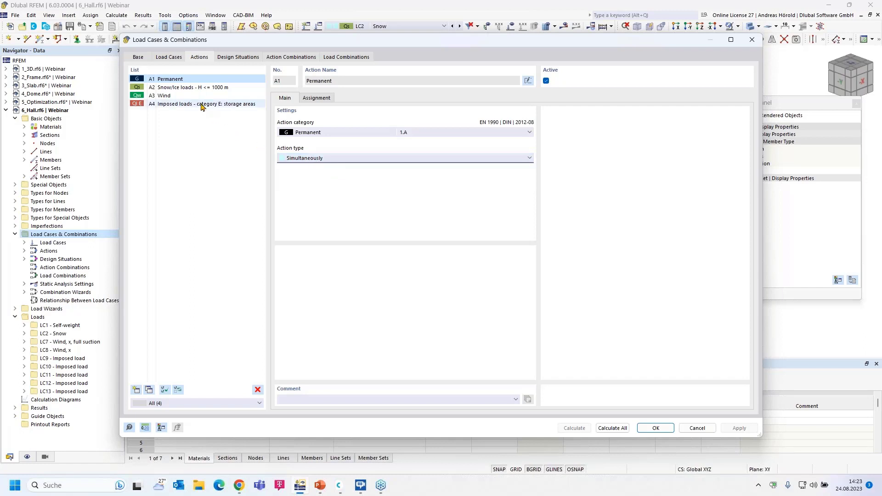
{"action": "left_click", "coordinate": [192, 89]}
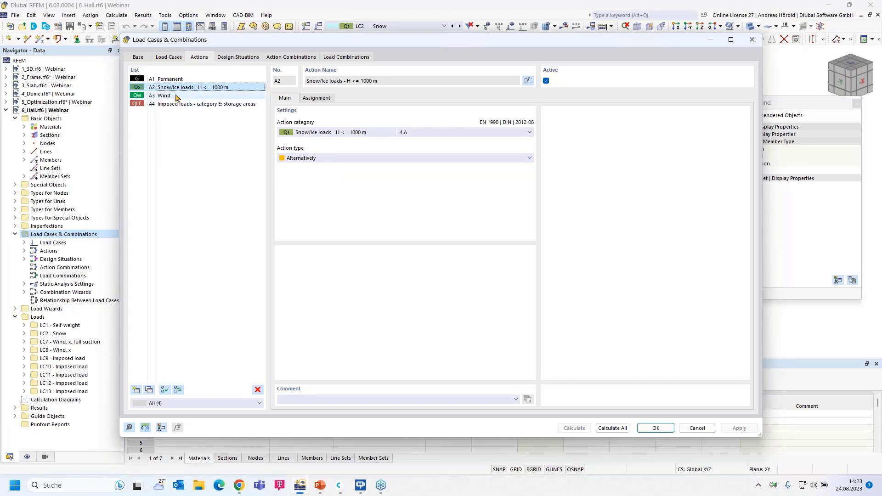
{"action": "left_click", "coordinate": [176, 96]}
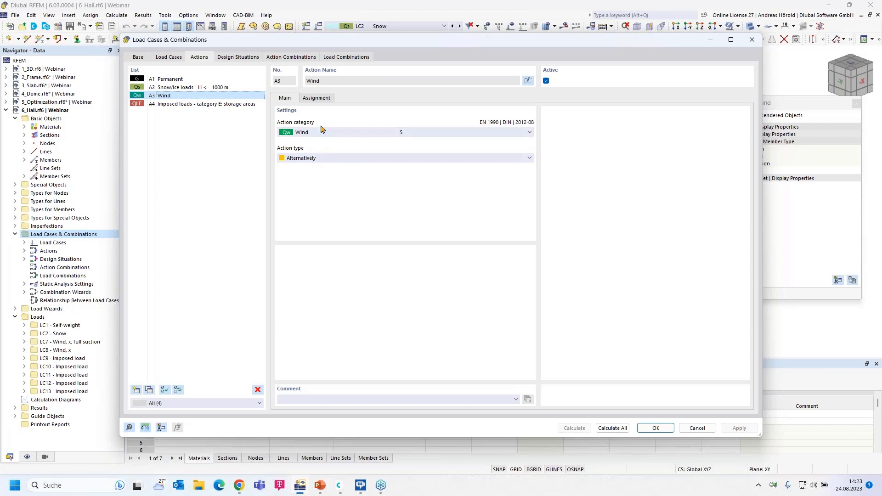
{"action": "left_click", "coordinate": [316, 98]}
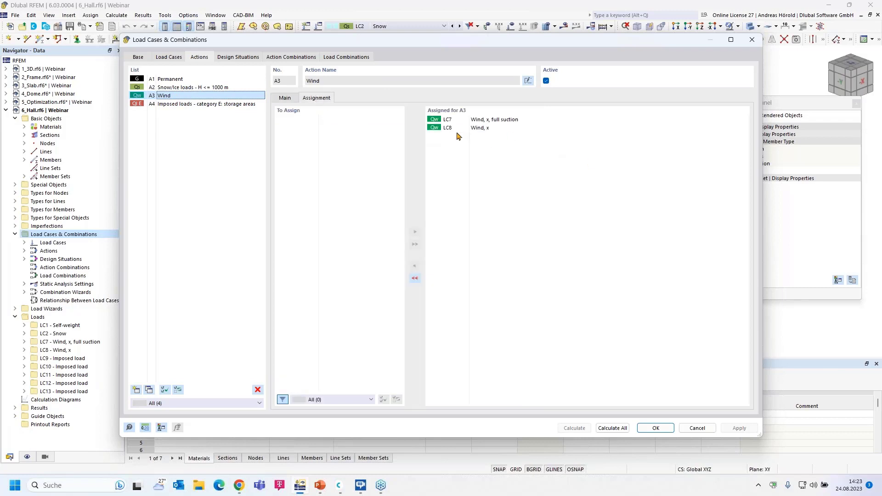
- Review the action type options for the Wind action and the load cases LC7 and LC8 assigned to it
{"action": "left_click", "coordinate": [285, 97]}
{"action": "left_click", "coordinate": [354, 159]}
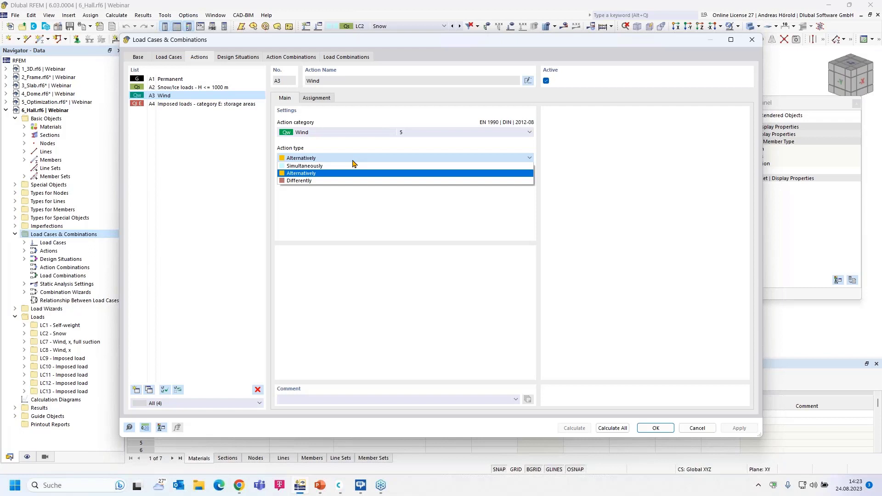
{"action": "left_click", "coordinate": [317, 98]}
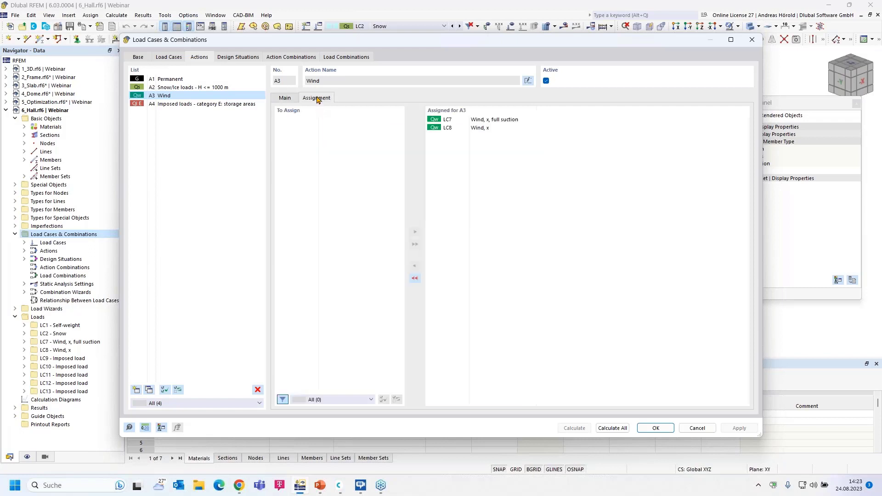
{"action": "left_click", "coordinate": [488, 130]}
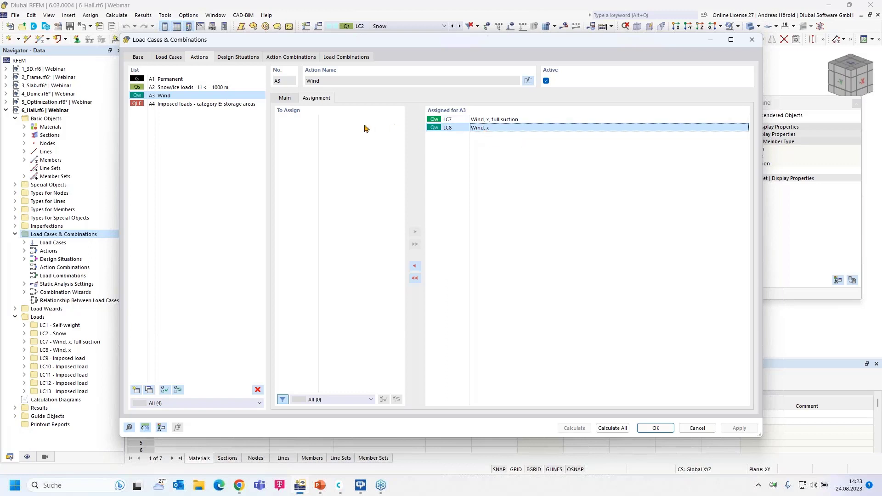
{"action": "left_click", "coordinate": [285, 98]}
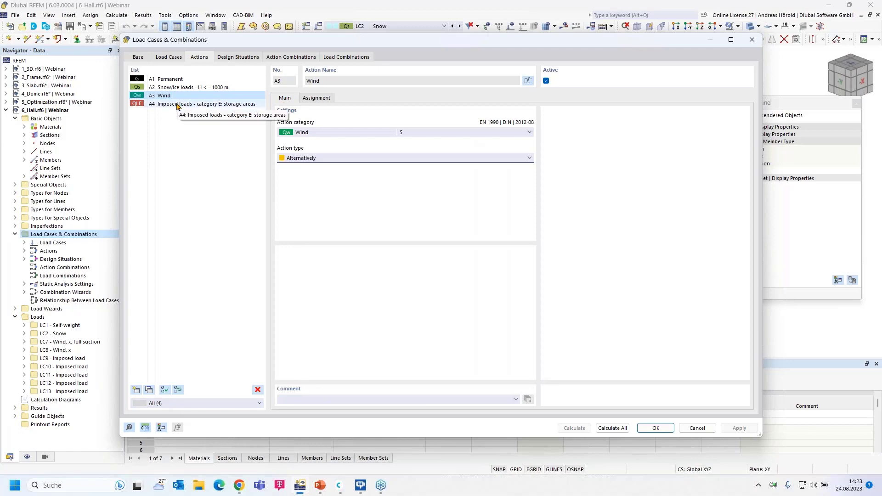
- Try the Differently action type on the Wind action, check its load case groups, and return it to Alternatively
{"action": "left_click", "coordinate": [361, 158]}
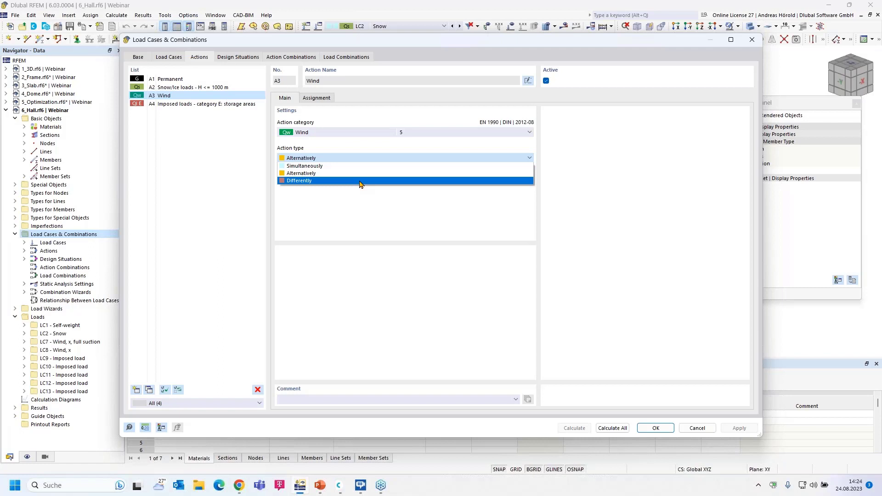
{"action": "left_click", "coordinate": [360, 180]}
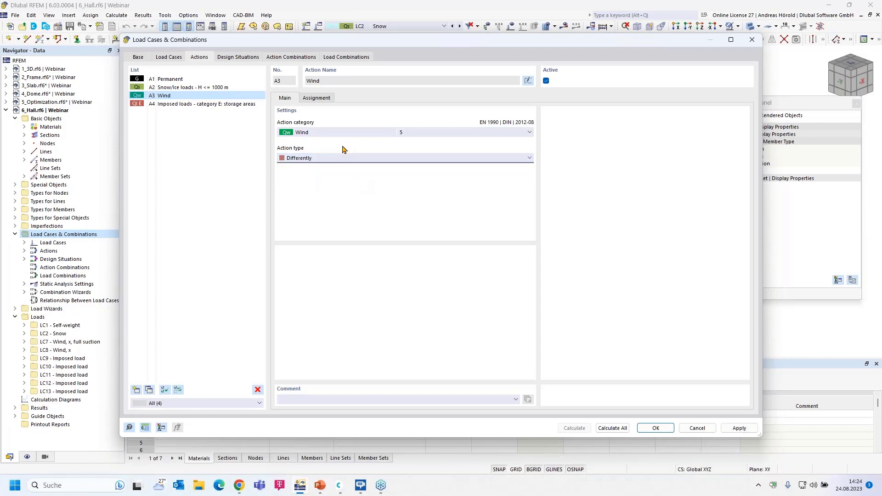
{"action": "left_click", "coordinate": [317, 98]}
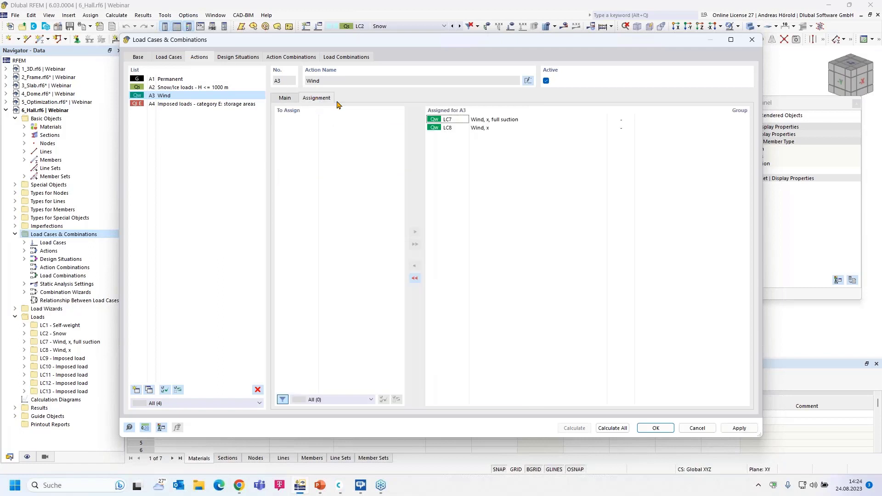
{"action": "left_click", "coordinate": [284, 97]}
{"action": "left_click", "coordinate": [341, 158]}
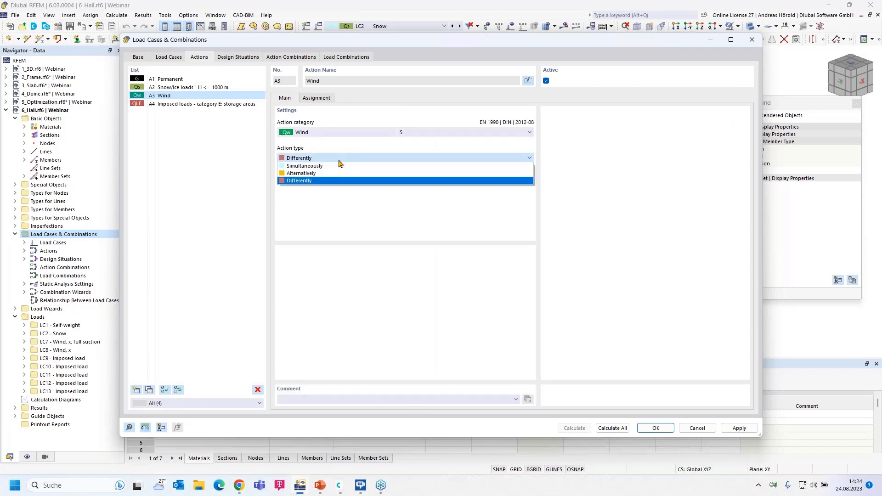
{"action": "left_click", "coordinate": [339, 173]}
- Try the Differently action type on the category E imposed loads action, check its load case groups, and return it to Simultaneously
{"action": "left_click", "coordinate": [216, 105]}
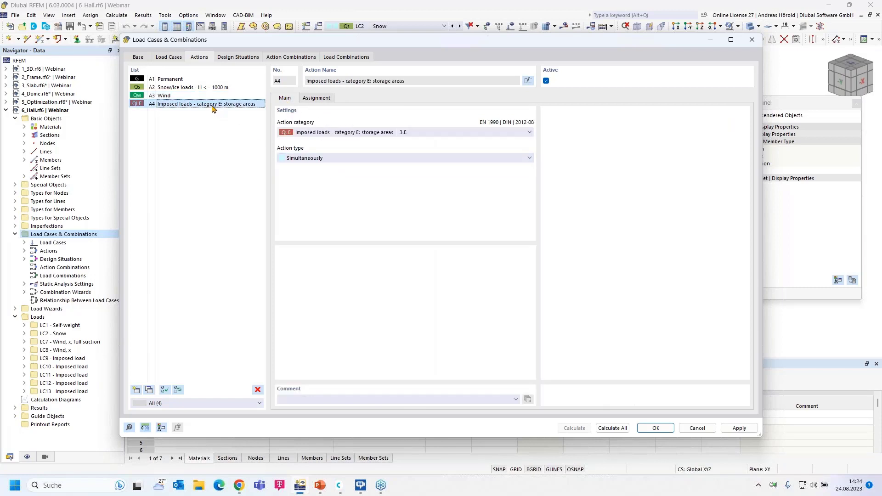
{"action": "left_click", "coordinate": [329, 160]}
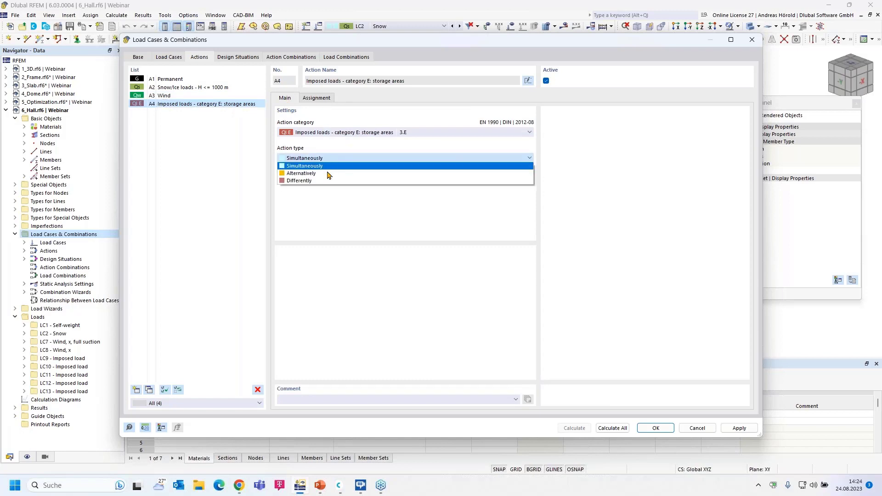
{"action": "left_click", "coordinate": [329, 181]}
{"action": "left_click", "coordinate": [317, 98]}
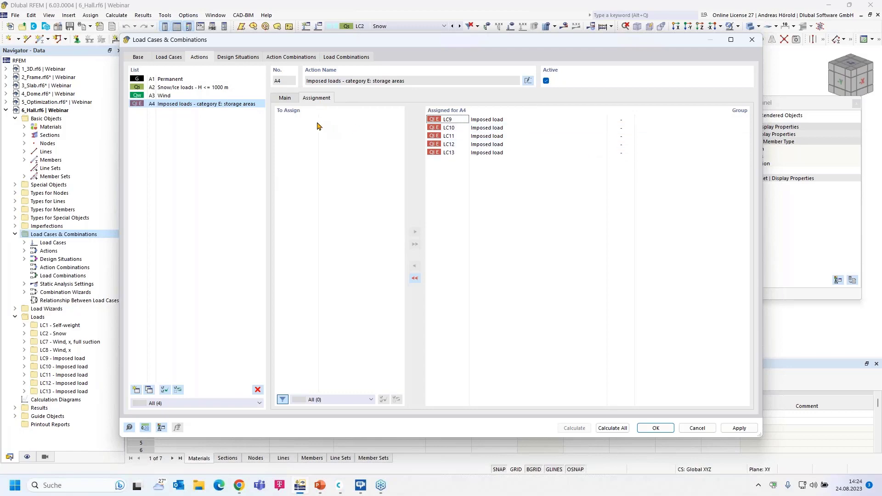
{"action": "left_click", "coordinate": [286, 98]}
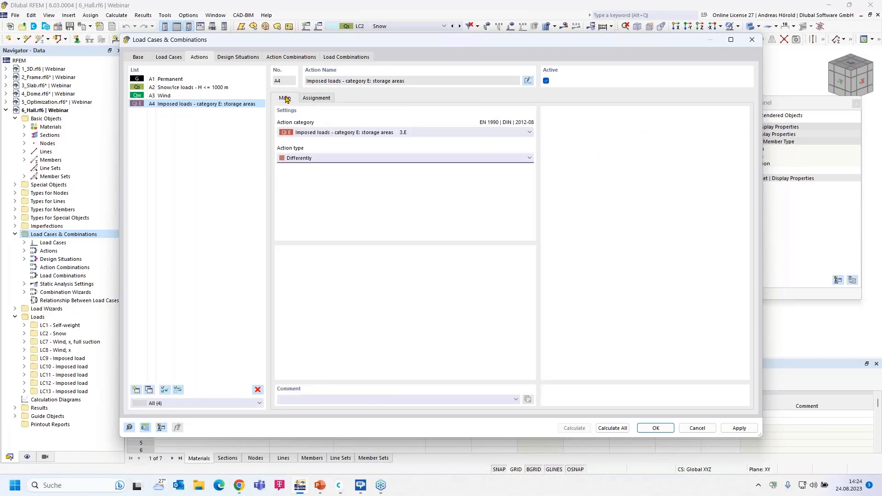
{"action": "left_click", "coordinate": [338, 158]}
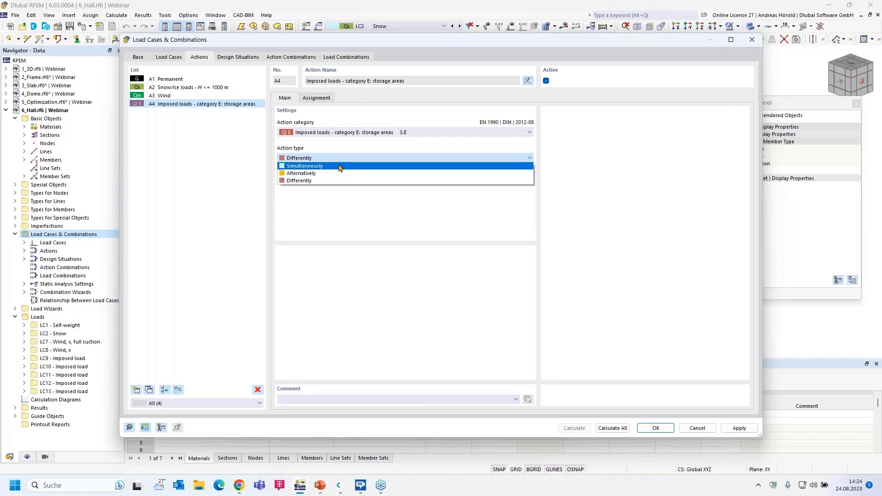
{"action": "left_click", "coordinate": [340, 166]}
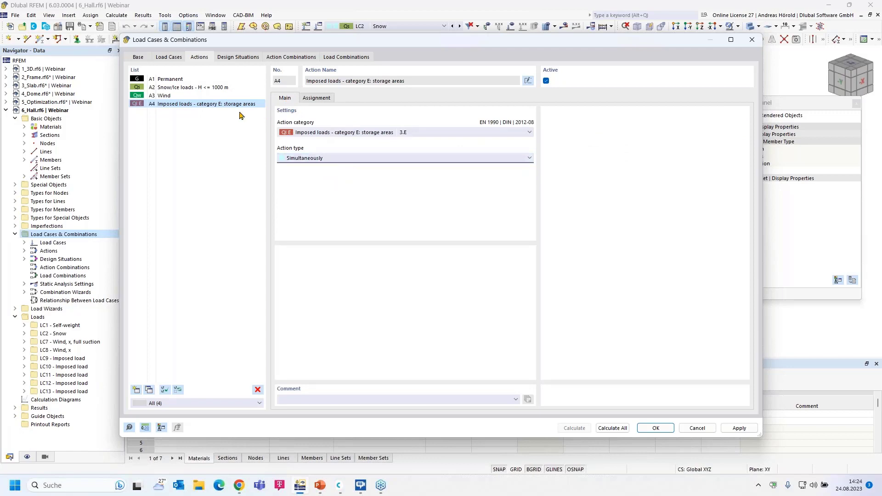
- Deactivate the Snow/Ice loads action A2 and the Wind action A3
{"action": "left_click", "coordinate": [206, 88]}
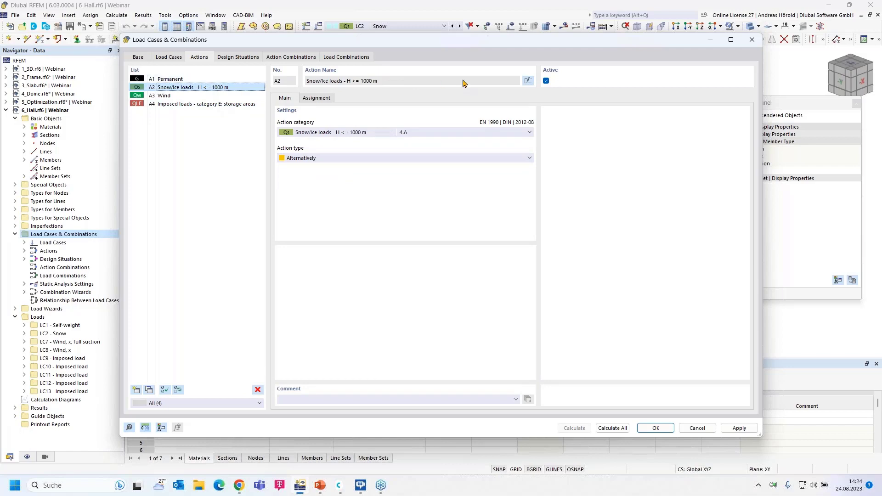
{"action": "left_click", "coordinate": [545, 81]}
{"action": "left_click", "coordinate": [165, 96]}
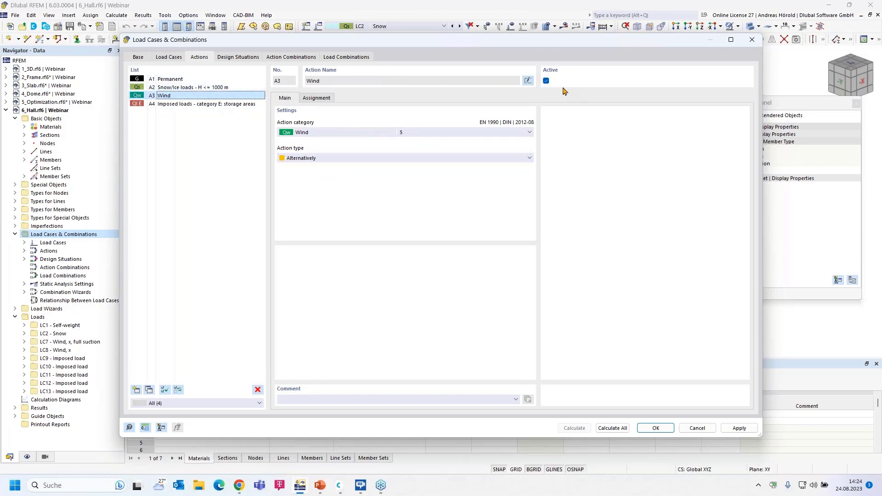
{"action": "left_click", "coordinate": [545, 81]}
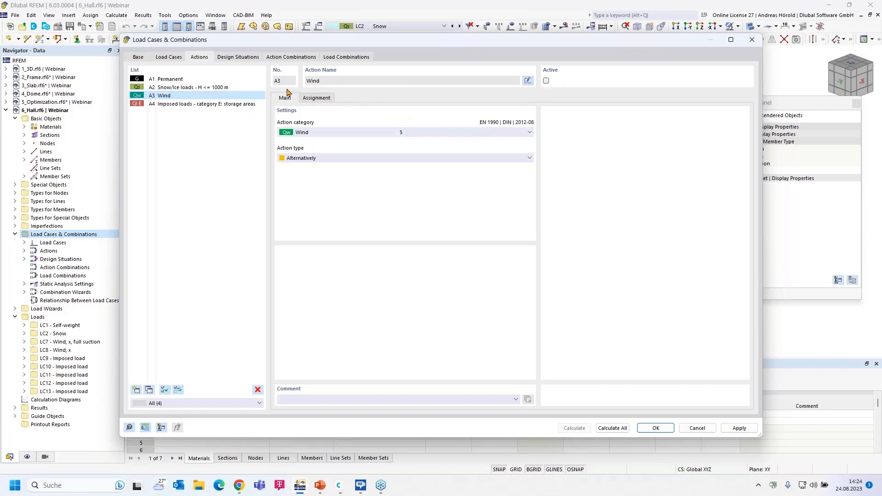
- Display the load combinations in a widened dialog and examine how CO2 to CO6 combine the imposed load cases
{"action": "left_click", "coordinate": [347, 57]}
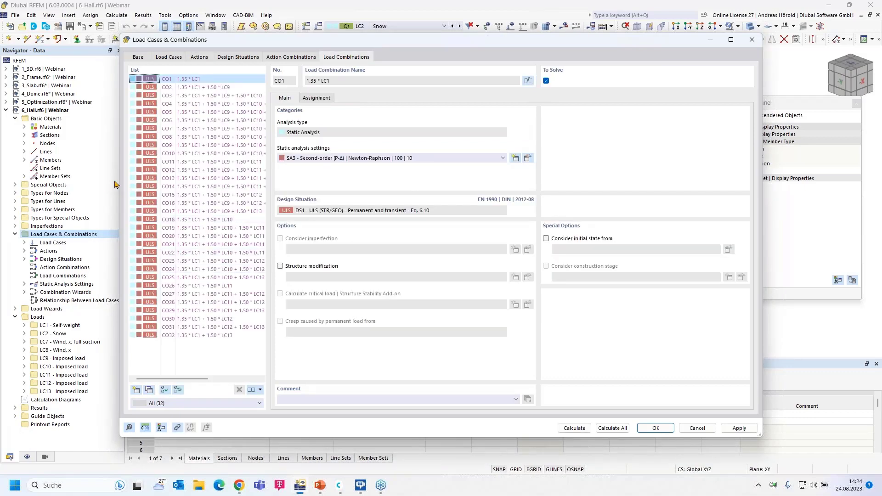
{"action": "left_click_drag", "start_coordinate": [120, 177], "coordinate": [10, 175]}
{"action": "left_click_drag", "start_coordinate": [762, 218], "coordinate": [861, 212]}
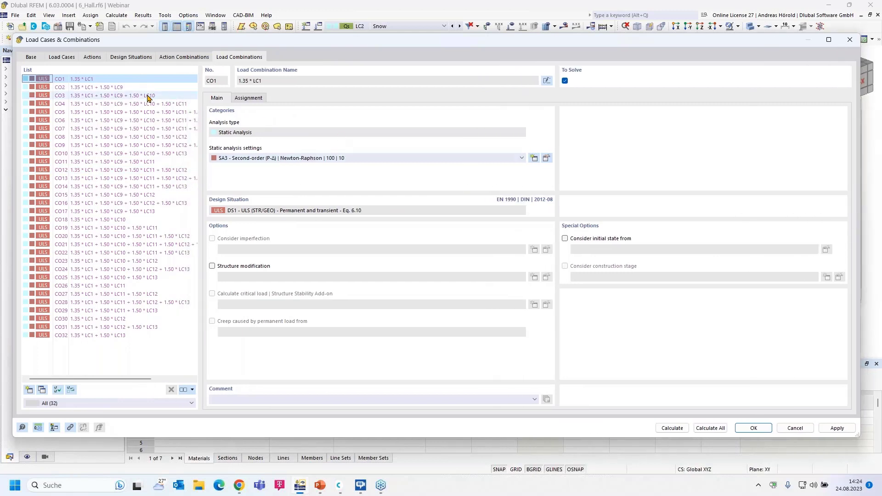
{"action": "left_click", "coordinate": [115, 88]}
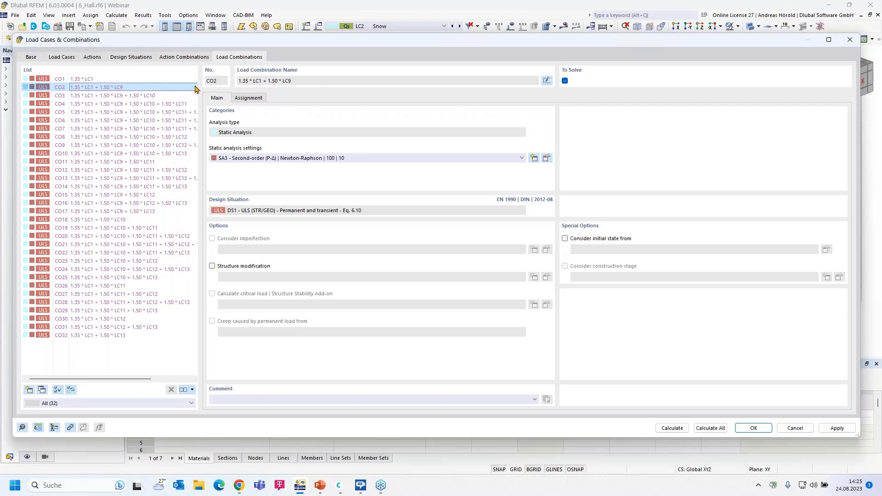
{"action": "left_click", "coordinate": [132, 97]}
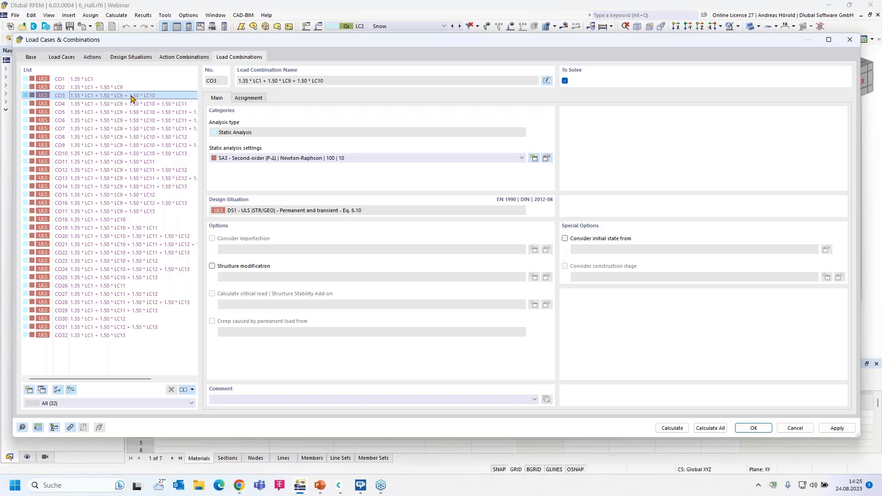
{"action": "left_click", "coordinate": [135, 104]}
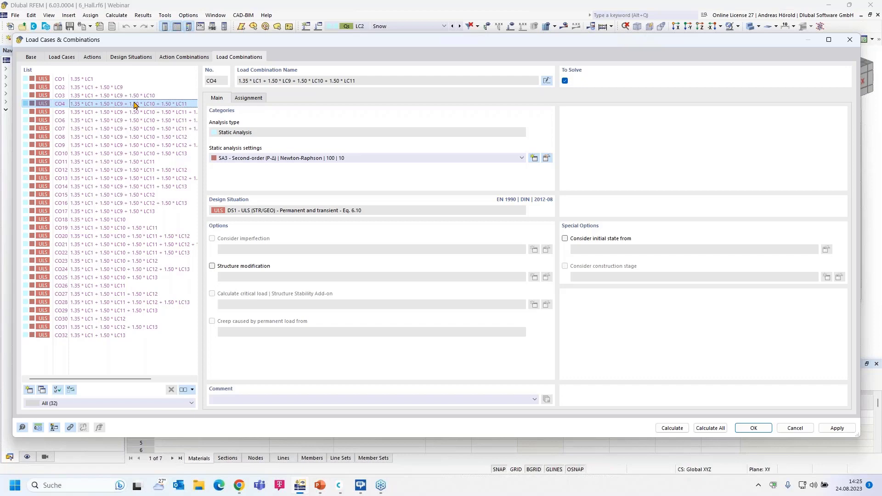
{"action": "left_click", "coordinate": [136, 113]}
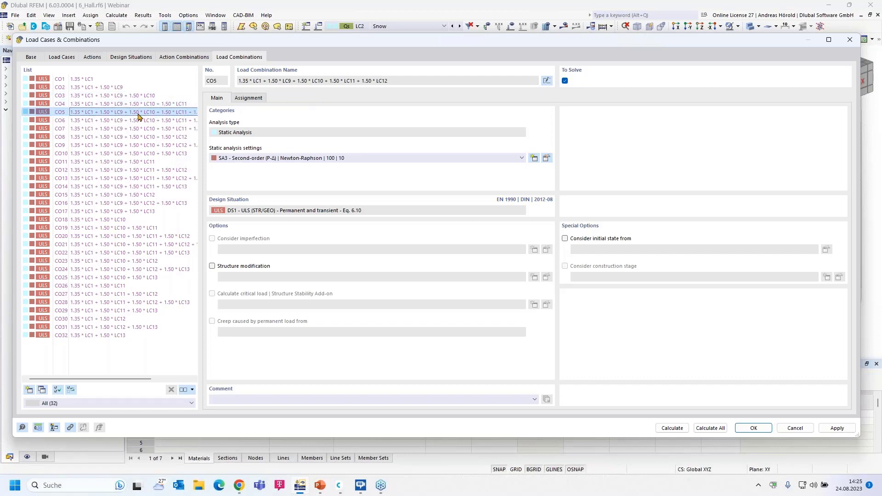
{"action": "left_click", "coordinate": [141, 120]}
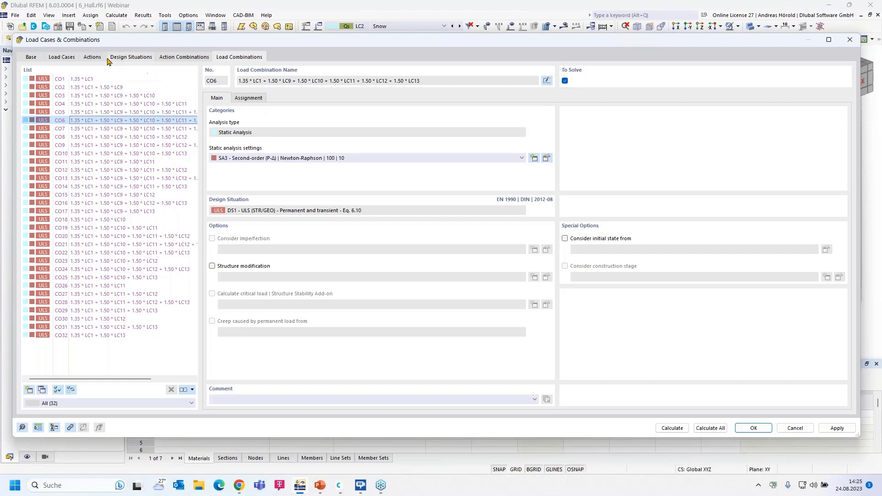
- Set the action type of the category E imposed loads action A4 to Differently
{"action": "left_click", "coordinate": [92, 57]}
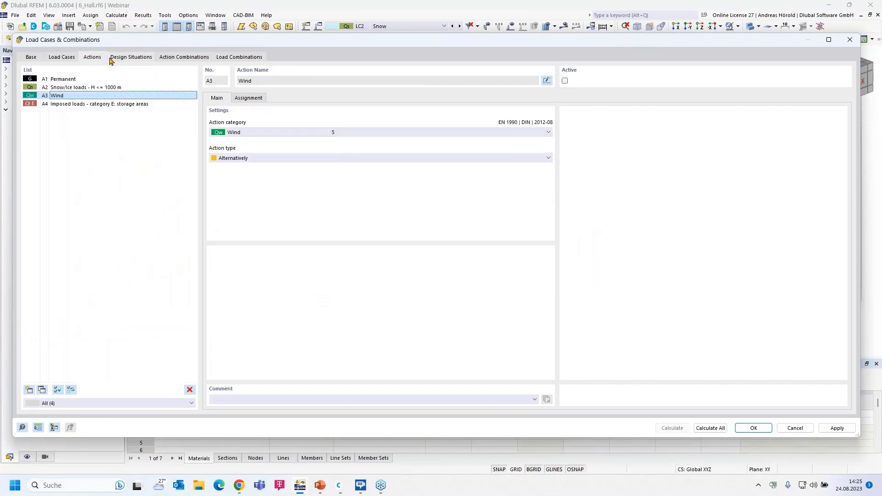
{"action": "left_click", "coordinate": [105, 104]}
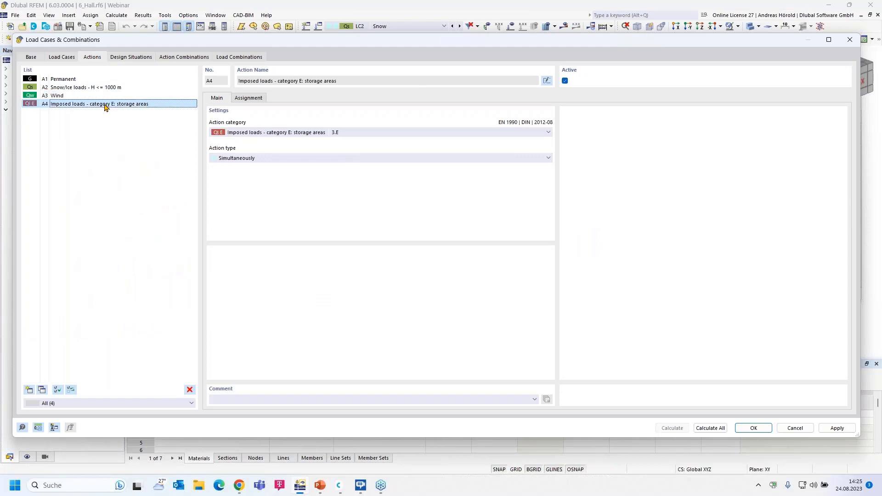
{"action": "left_click", "coordinate": [289, 158]}
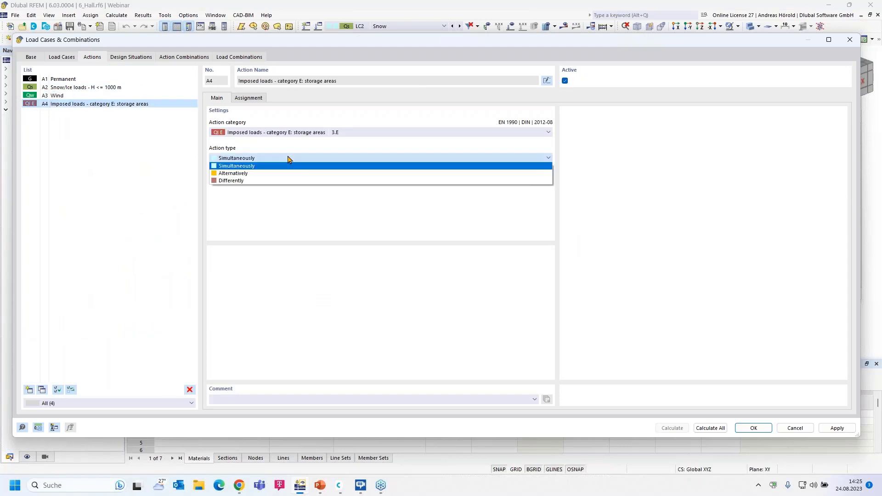
{"action": "left_click", "coordinate": [274, 182]}
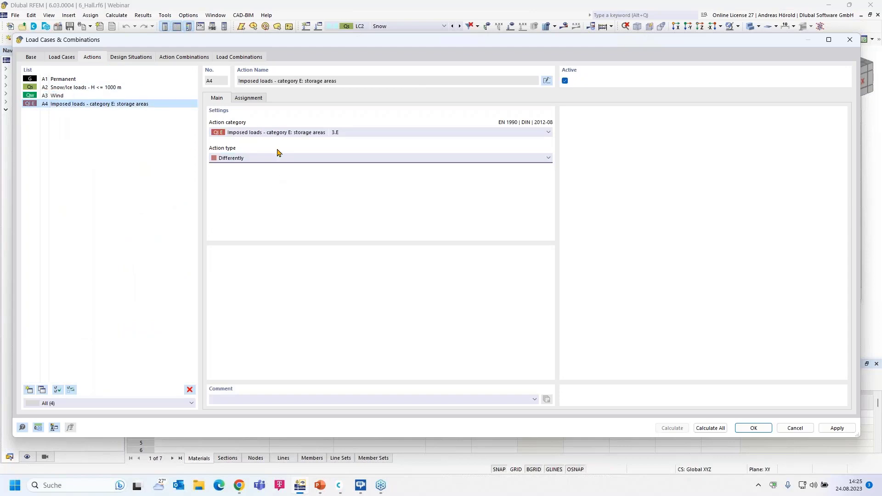
- Assign imposed load cases LC9 to LC12 to group 1 and LC13 to group 2, and display the regenerated load combinations
{"action": "left_click", "coordinate": [249, 99]}
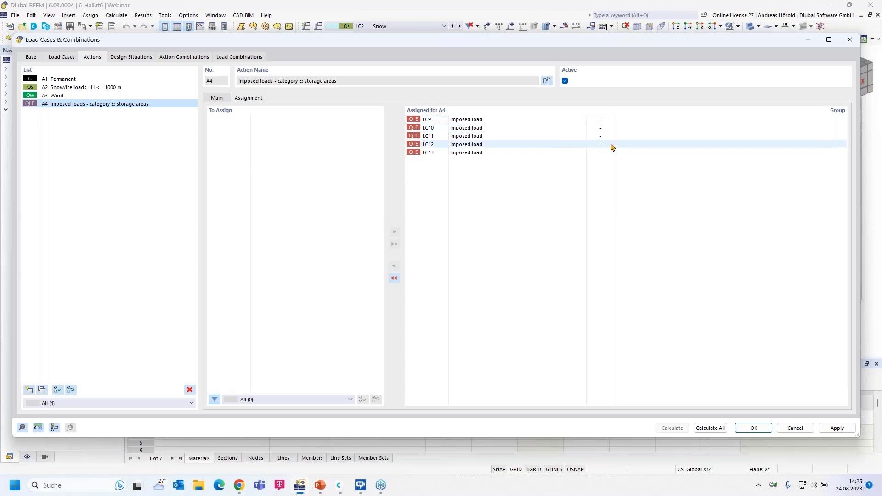
{"action": "left_click", "coordinate": [601, 119]}
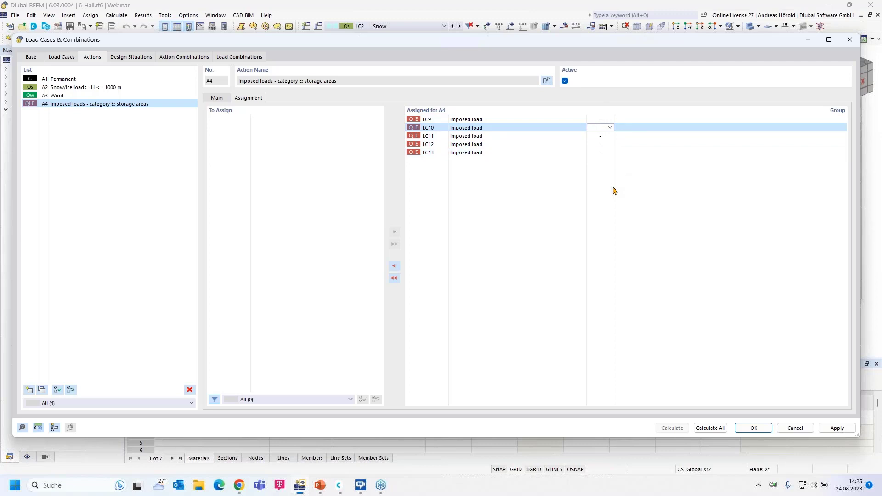
{"action": "left_click", "coordinate": [603, 119]}
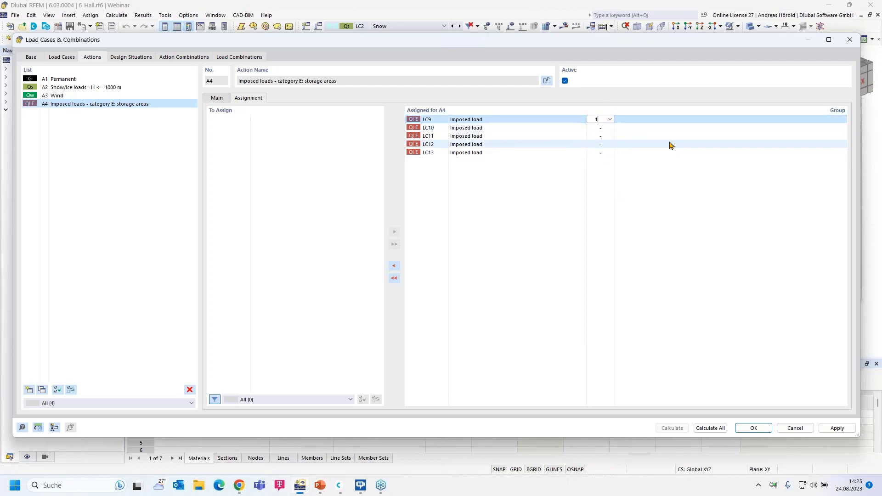
{"action": "left_click", "coordinate": [604, 129]}
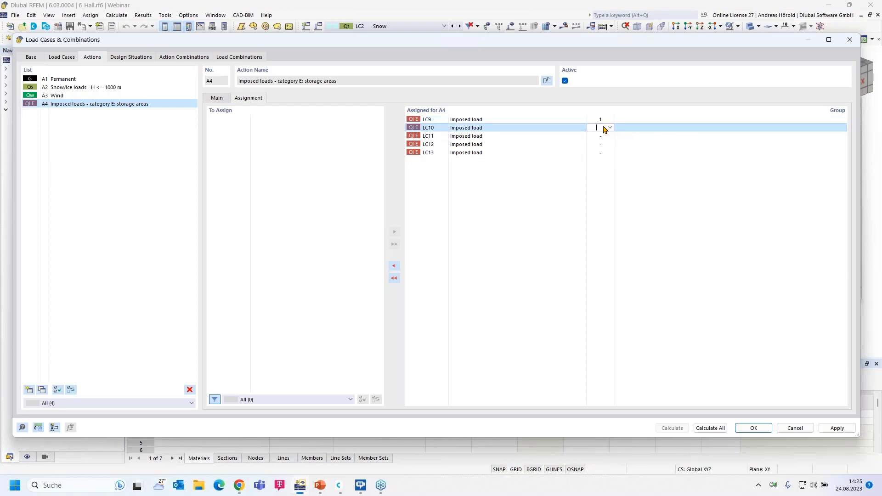
{"action": "type", "text": "1"}
{"action": "left_click", "coordinate": [604, 136]}
{"action": "type", "text": "1"}
{"action": "left_click", "coordinate": [603, 144]}
{"action": "type", "text": "1"}
{"action": "left_click", "coordinate": [604, 153]}
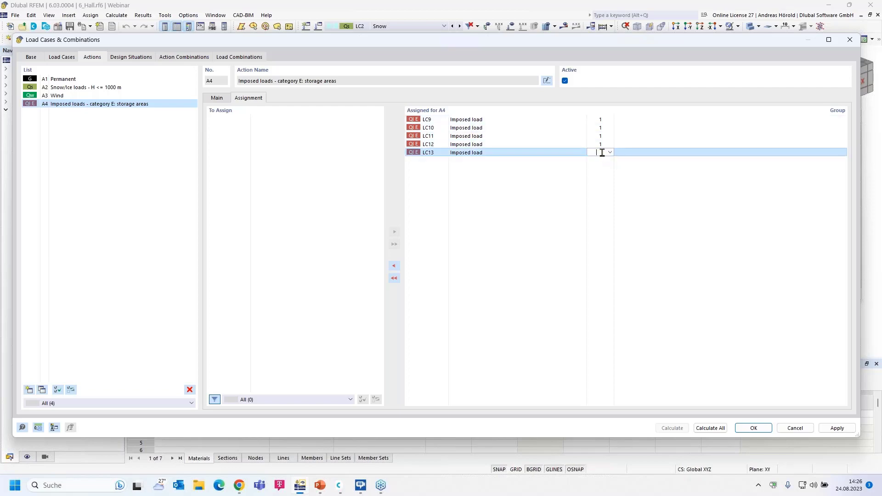
{"action": "type", "text": "2"}
{"action": "left_click", "coordinate": [604, 171]}
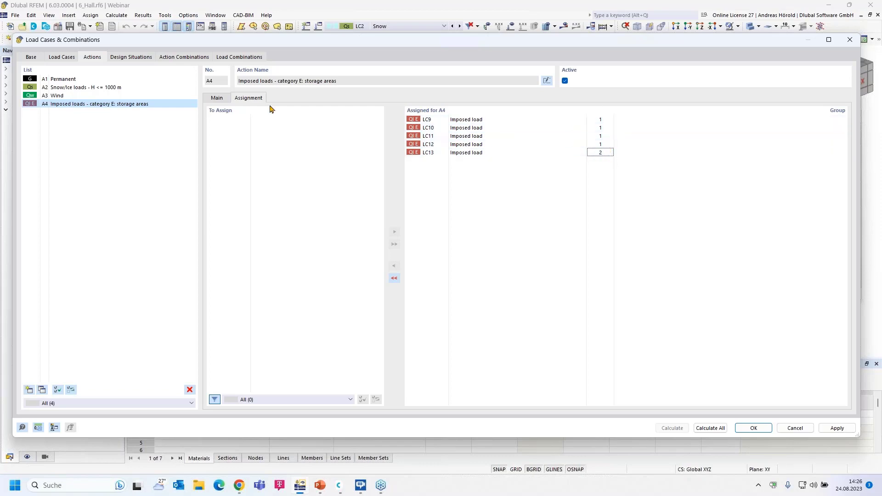
{"action": "left_click", "coordinate": [233, 57]}
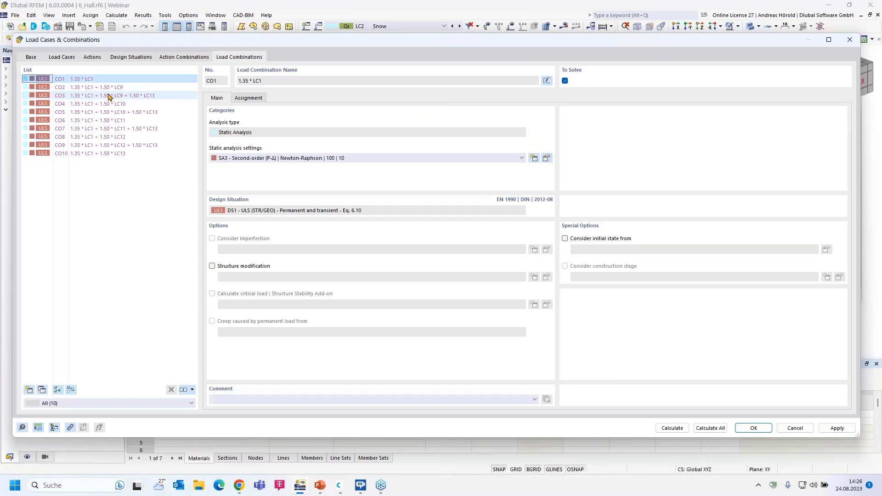
- Examine how load combinations CO2 to CO5 combine the group 1 and group 2 imposed load cases, and return to the assignment of action A4
{"action": "left_click", "coordinate": [118, 87]}
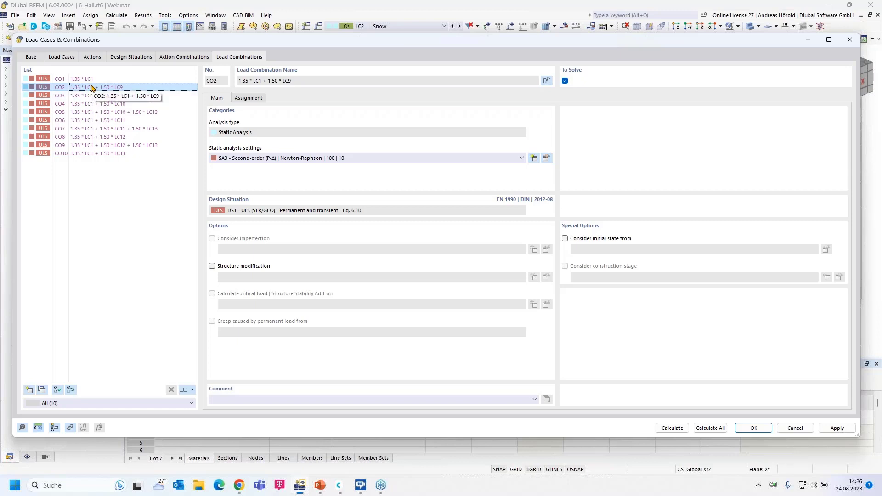
{"action": "left_click", "coordinate": [123, 97]}
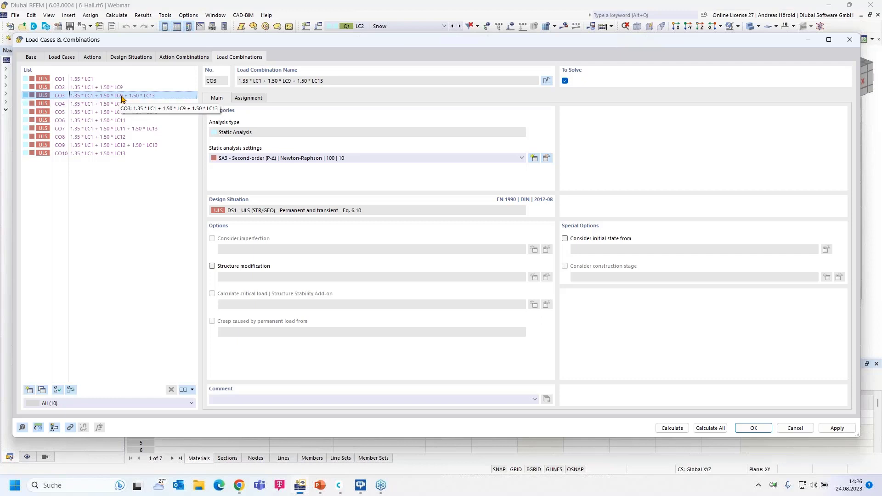
{"action": "left_click", "coordinate": [109, 105]}
{"action": "left_click", "coordinate": [131, 112]}
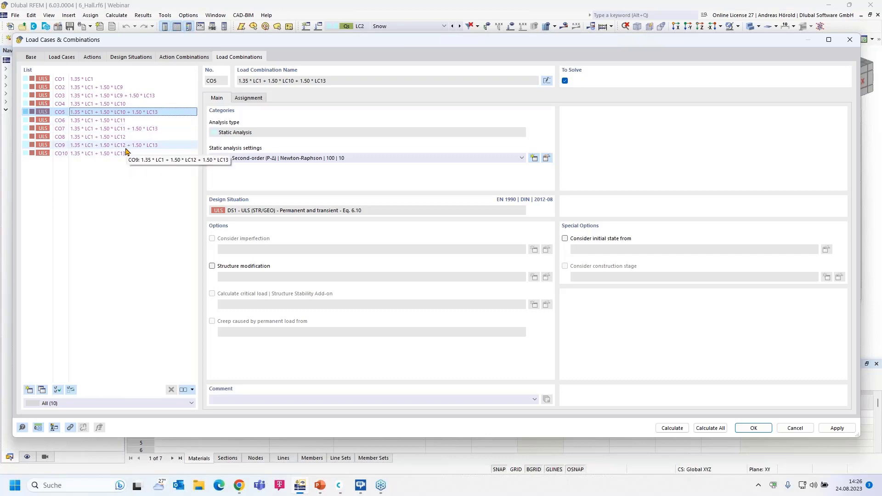
{"action": "left_click", "coordinate": [93, 57]}
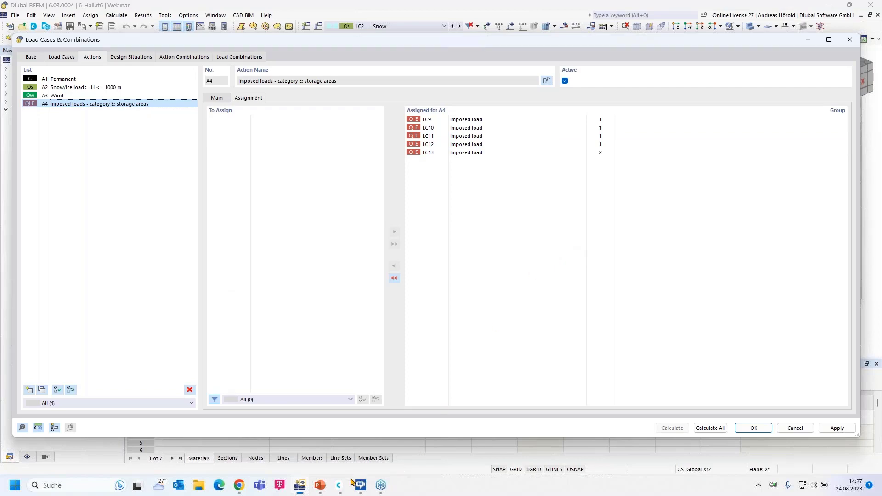
- Switch to the PowerPoint slide show and advance to the slide about booking a free online appointment
{"action": "mouse_move", "coordinate": [321, 488]}
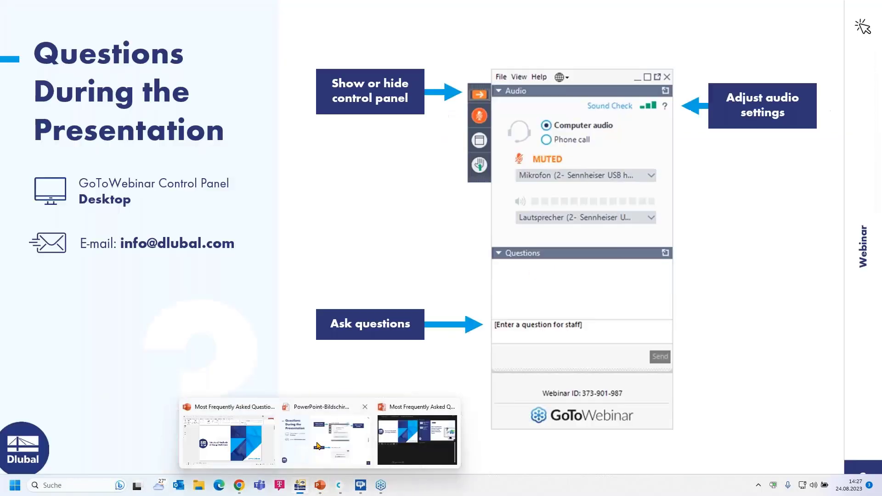
{"action": "left_click", "coordinate": [320, 456]}
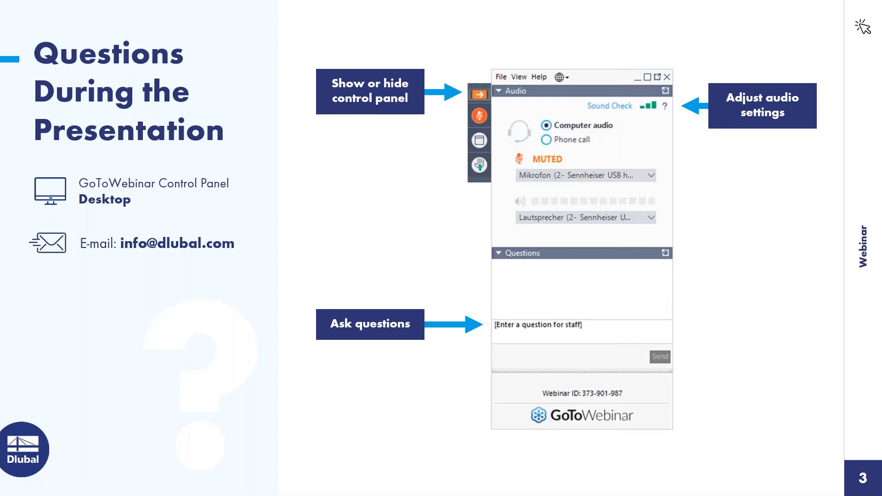
{"action": "key", "text": "Right"}
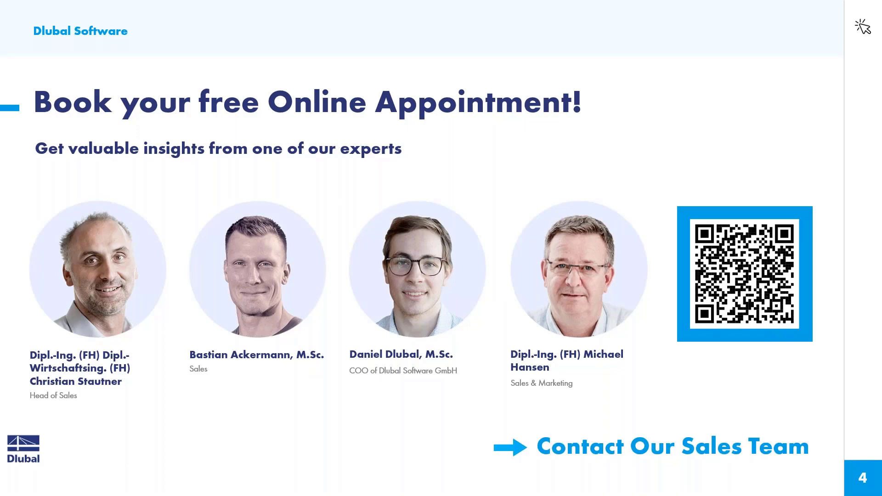
- Switch to the browser and open the Webinars page of the Dlubal website
{"action": "key", "text": "alt+Tab"}
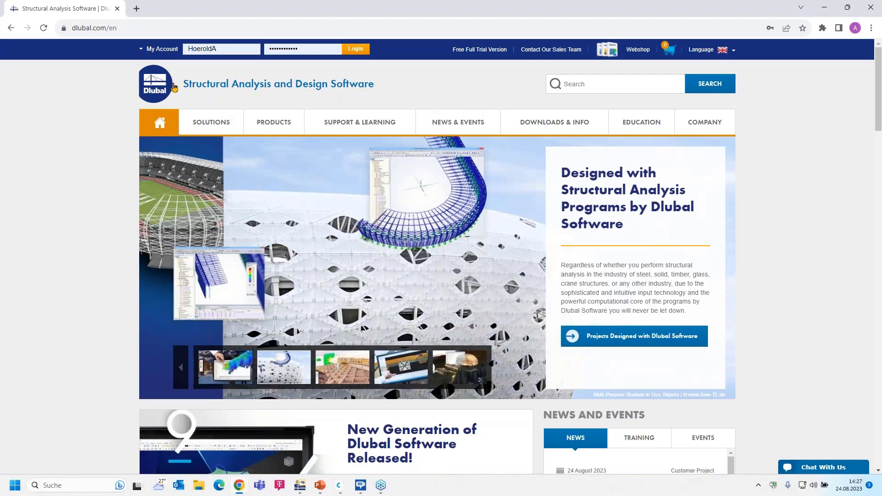
{"action": "mouse_move", "coordinate": [461, 120]}
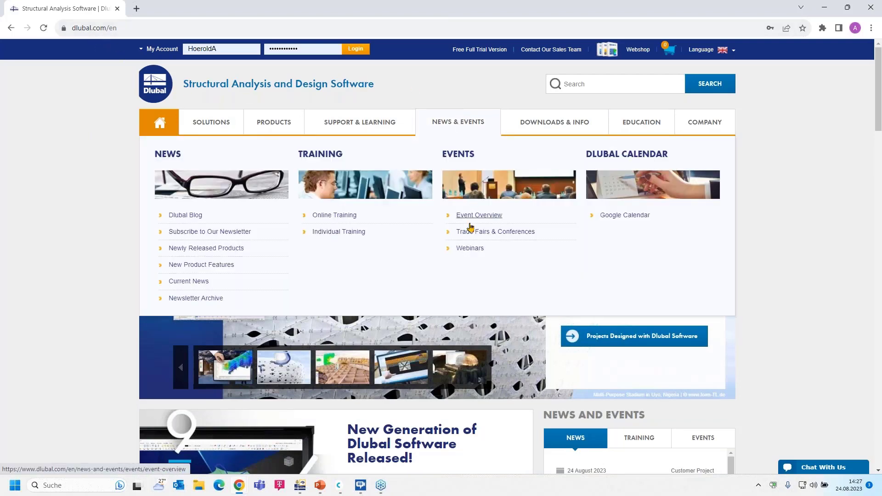
{"action": "left_click", "coordinate": [471, 251]}
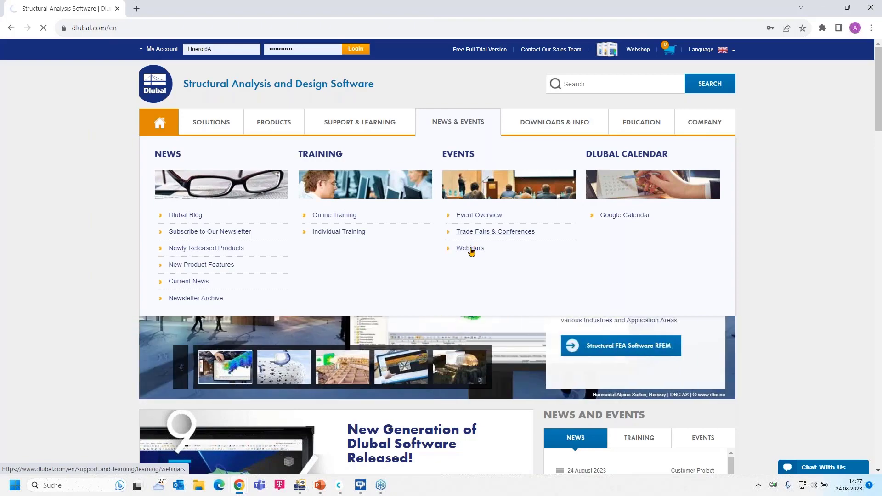
- Look through the list of upcoming webinars, from the August 2023 support questions session to Design of Solid RSECTION Sections in RFEM 6
{"action": "scroll", "coordinate": [471, 250], "scroll_direction": "down", "scroll_amount": 4}
{"action": "scroll", "coordinate": [449, 86], "scroll_direction": "down", "scroll_amount": 5}
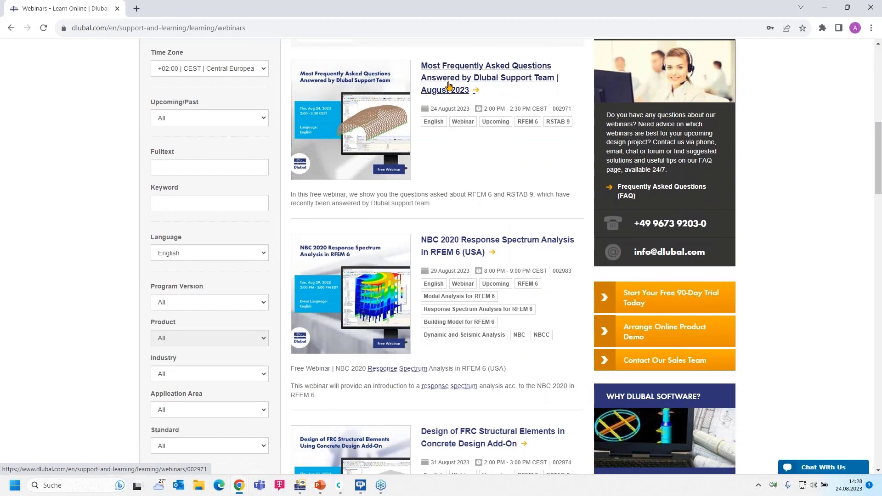
{"action": "scroll", "coordinate": [450, 87], "scroll_direction": "up", "scroll_amount": 1}
{"action": "scroll", "coordinate": [450, 108], "scroll_direction": "down", "scroll_amount": 1}
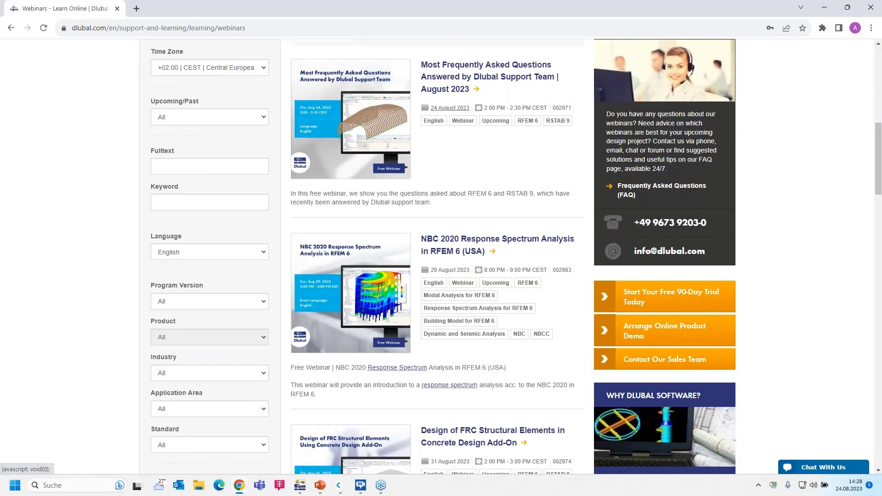
{"action": "scroll", "coordinate": [452, 113], "scroll_direction": "down", "scroll_amount": 1}
{"action": "scroll", "coordinate": [456, 117], "scroll_direction": "down", "scroll_amount": 1}
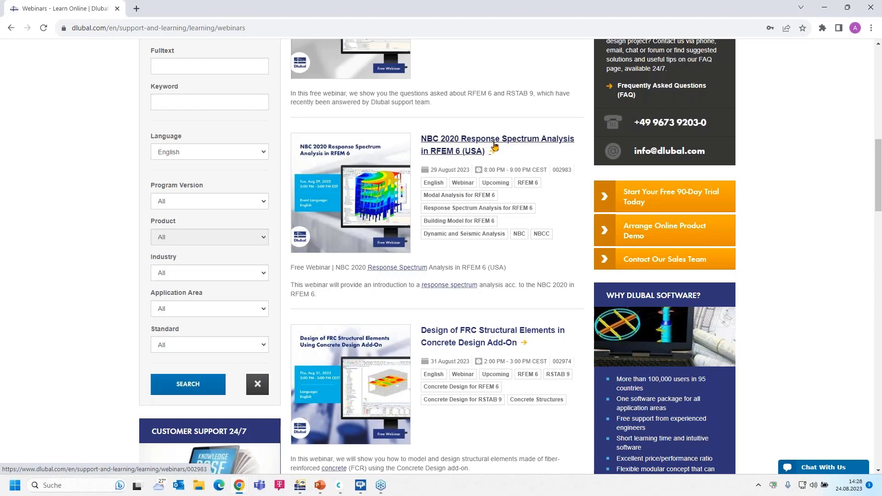
{"action": "scroll", "coordinate": [464, 232], "scroll_direction": "down", "scroll_amount": 1}
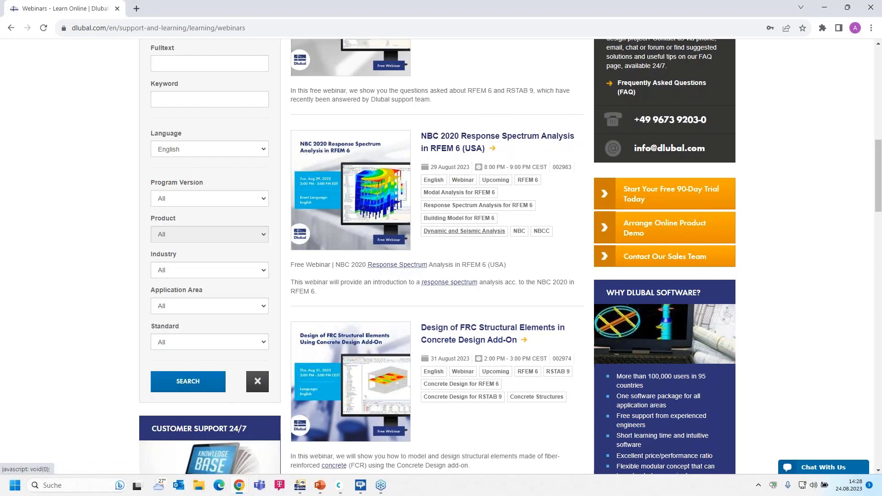
{"action": "scroll", "coordinate": [464, 232], "scroll_direction": "down", "scroll_amount": 2}
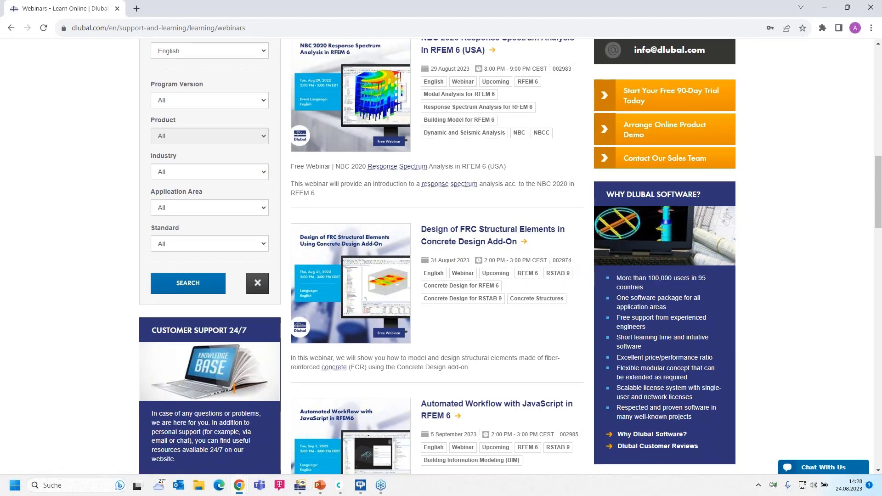
{"action": "mouse_move", "coordinate": [499, 260]}
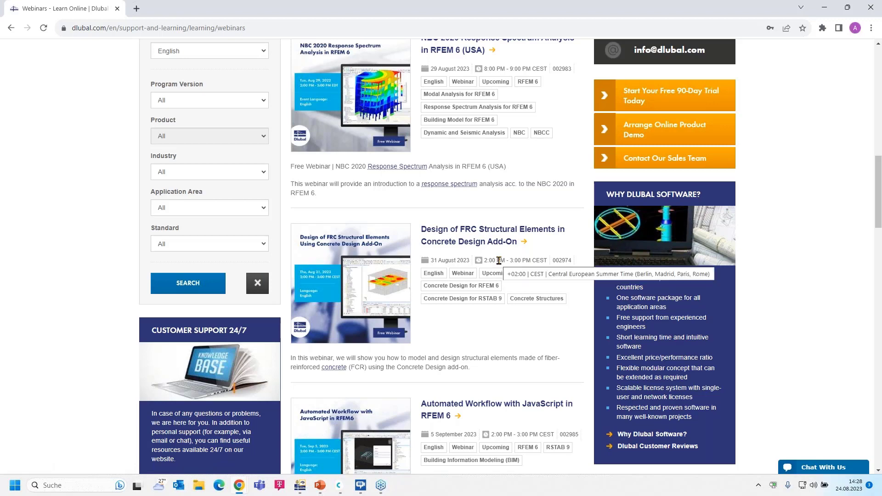
{"action": "scroll", "coordinate": [499, 260], "scroll_direction": "down", "scroll_amount": 2}
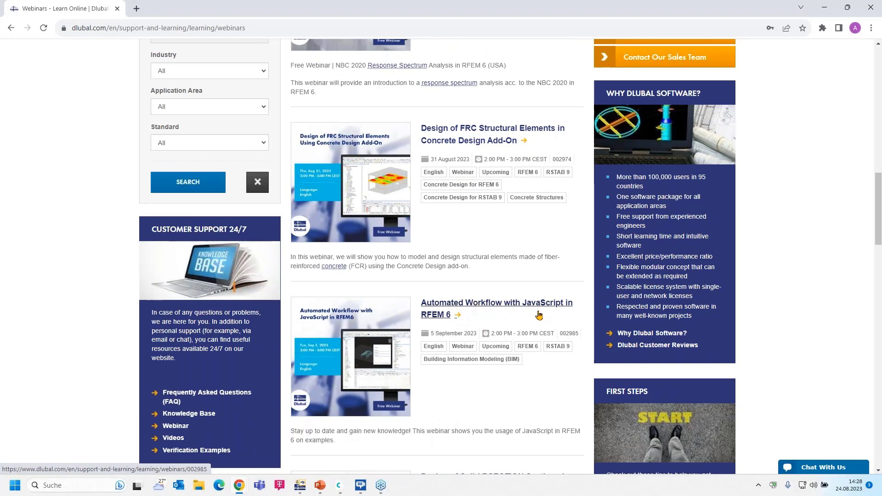
{"action": "scroll", "coordinate": [489, 297], "scroll_direction": "down", "scroll_amount": 3}
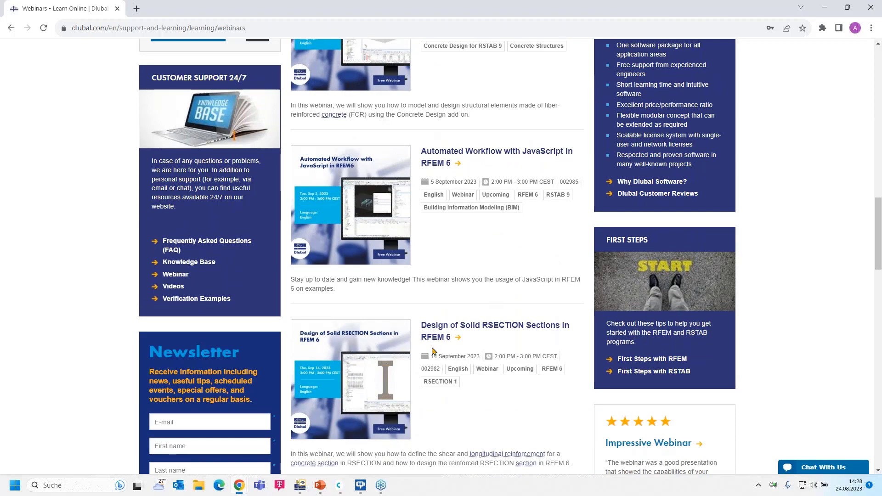
{"action": "scroll", "coordinate": [450, 339], "scroll_direction": "up", "scroll_amount": 2}
{"action": "scroll", "coordinate": [451, 338], "scroll_direction": "down", "scroll_amount": 5}
{"action": "scroll", "coordinate": [450, 339], "scroll_direction": "up", "scroll_amount": 1}
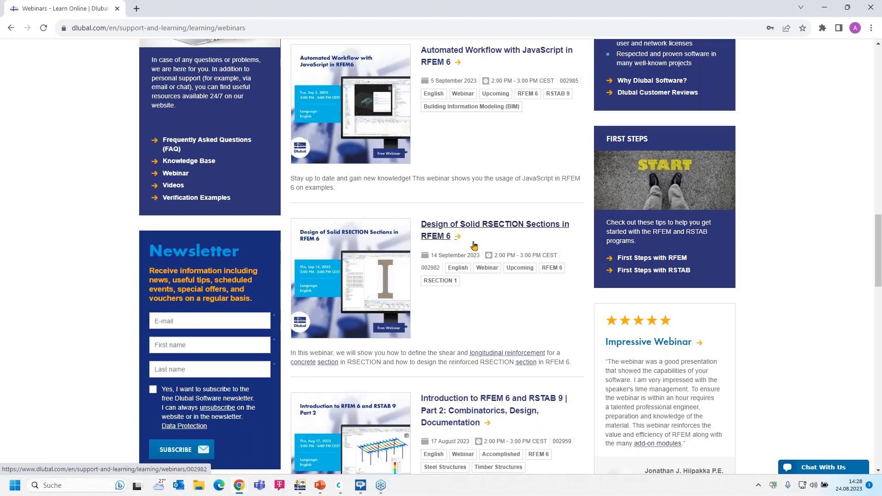
{"action": "scroll", "coordinate": [474, 245], "scroll_direction": "up", "scroll_amount": 20}
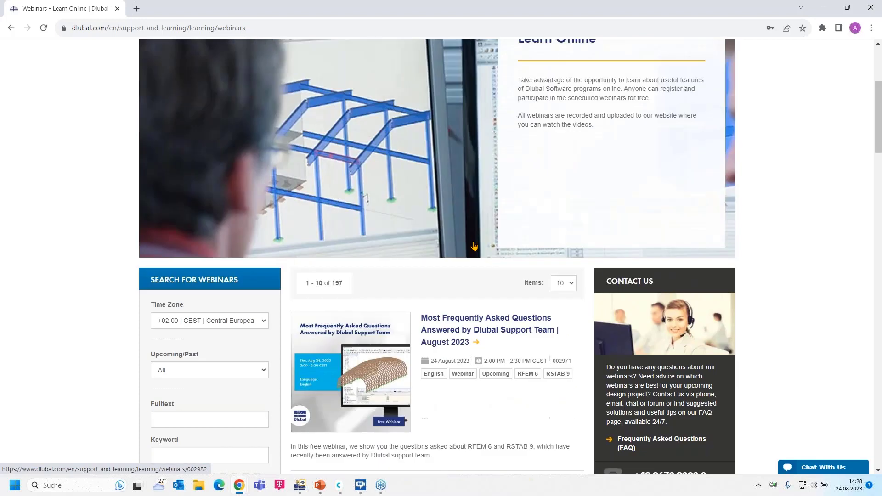
- Open the August 2023 Most Frequently Asked Questions webinar page and review its information as far as the presentation slides download
{"action": "scroll", "coordinate": [474, 246], "scroll_direction": "down", "scroll_amount": 3}
{"action": "left_click", "coordinate": [466, 180]}
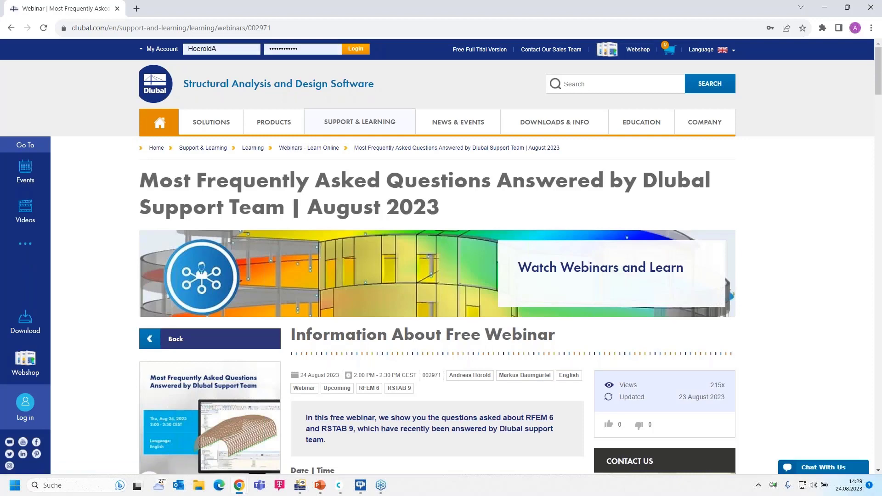
{"action": "scroll", "coordinate": [318, 138], "scroll_direction": "down", "scroll_amount": 2}
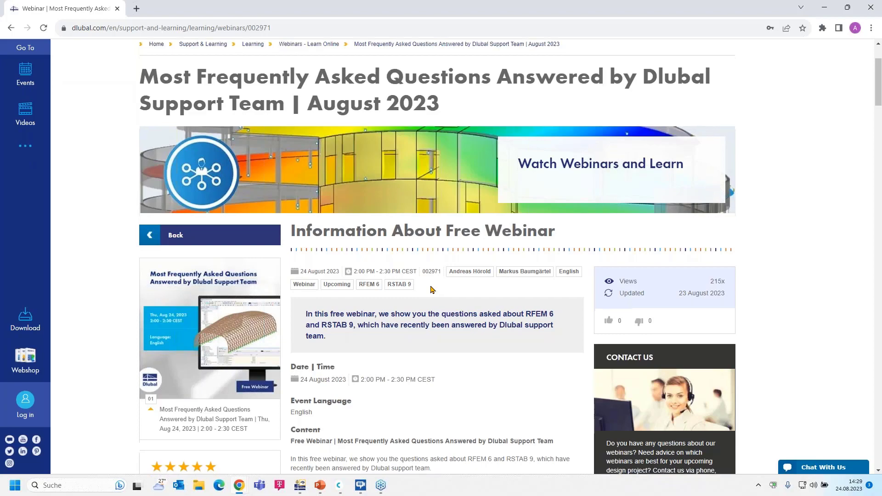
{"action": "scroll", "coordinate": [434, 294], "scroll_direction": "down", "scroll_amount": 4}
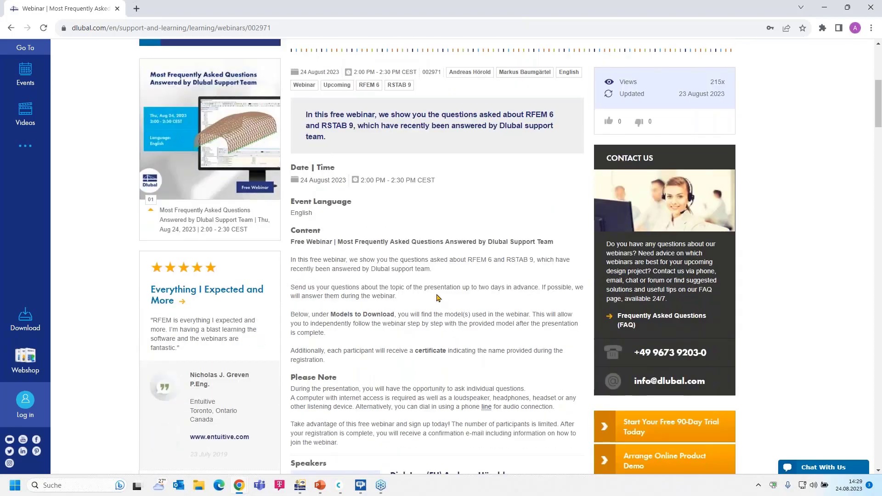
{"action": "scroll", "coordinate": [438, 298], "scroll_direction": "down", "scroll_amount": 6}
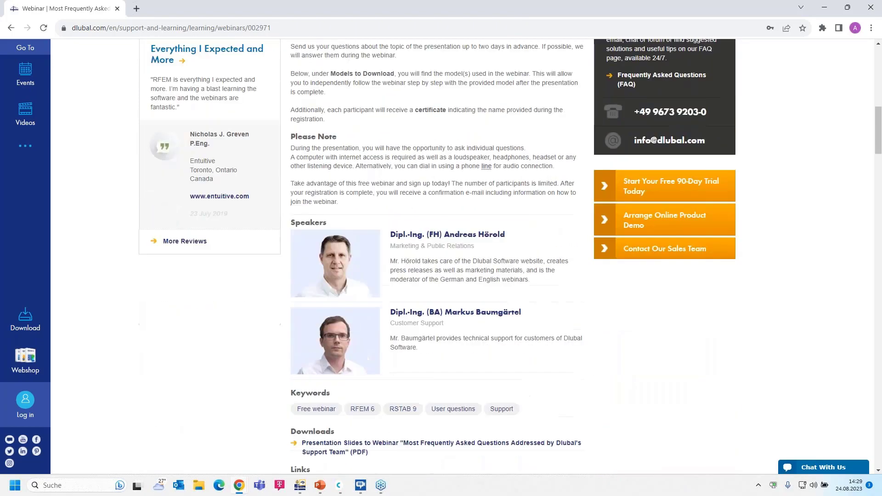
{"action": "scroll", "coordinate": [340, 331], "scroll_direction": "down", "scroll_amount": 2}
{"action": "scroll", "coordinate": [340, 332], "scroll_direction": "up", "scroll_amount": 1}
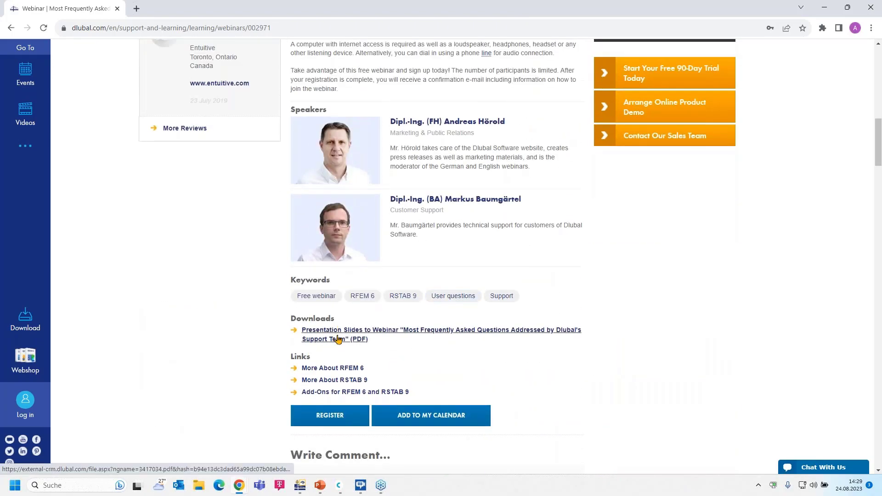
- Find the Models to Download section on the webinar page and look over its models from Reinforced Concrete Slab to Steel Frame
{"action": "scroll", "coordinate": [394, 342], "scroll_direction": "down", "scroll_amount": 15}
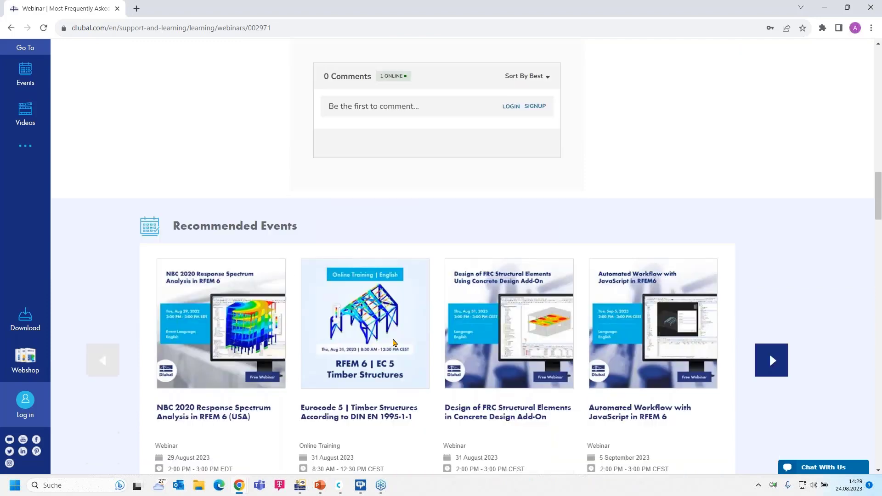
{"action": "scroll", "coordinate": [391, 343], "scroll_direction": "down", "scroll_amount": 6}
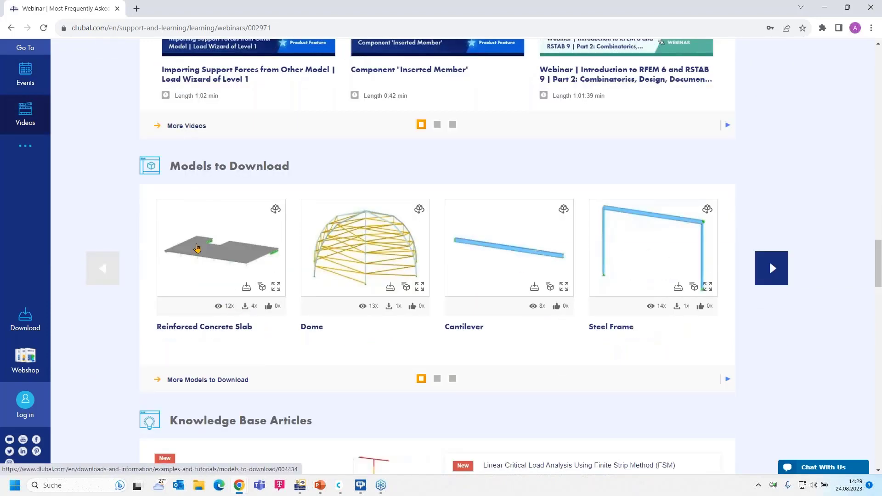
{"action": "left_click", "coordinate": [237, 268]}
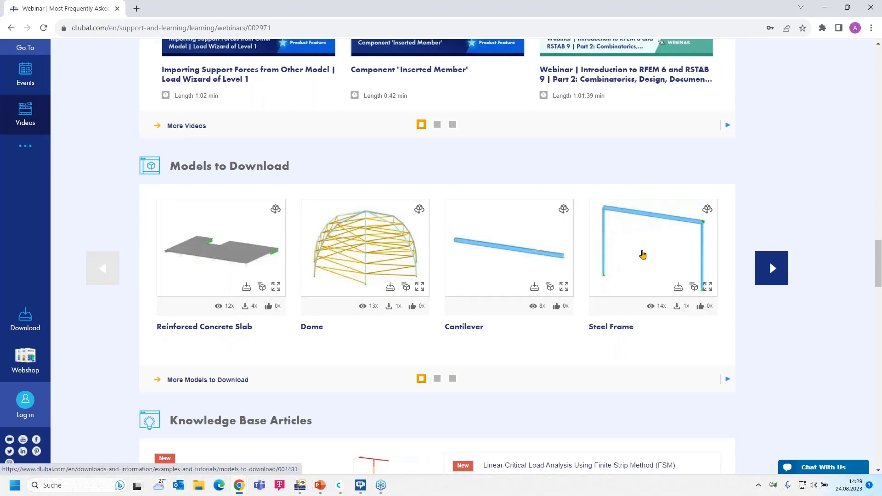